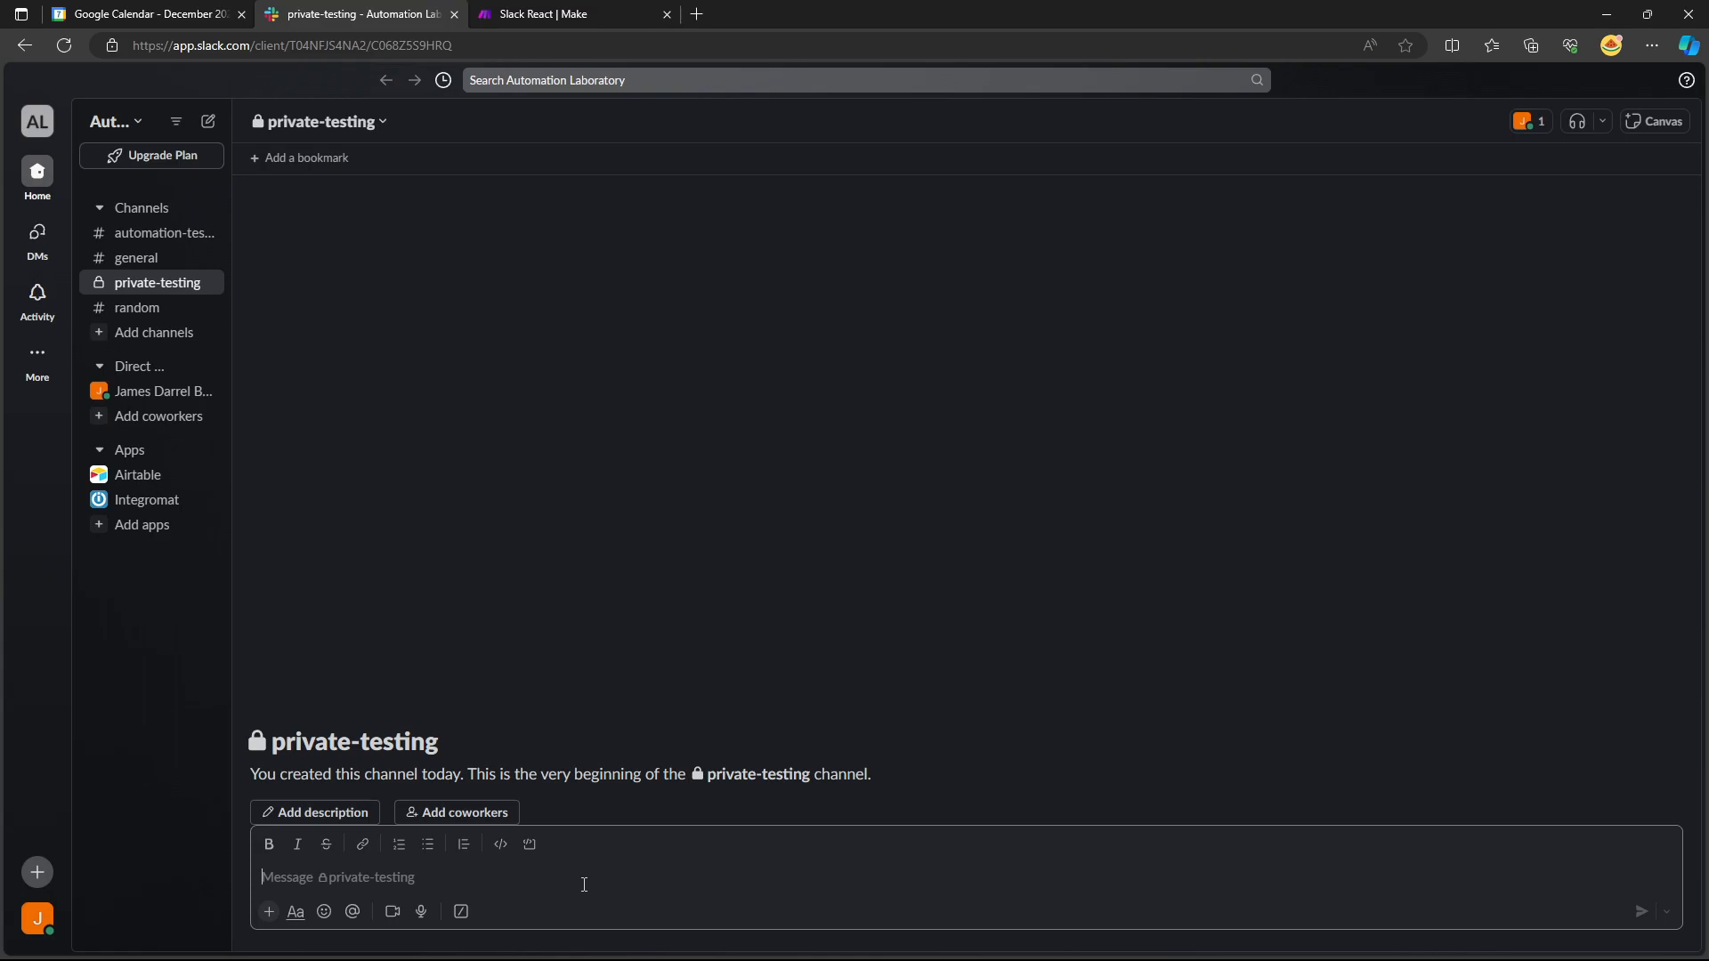
Post "Get Overview from Monday to Friday" in the private-testing channel and react to it with the large_green_circle emoji.
type("Get")
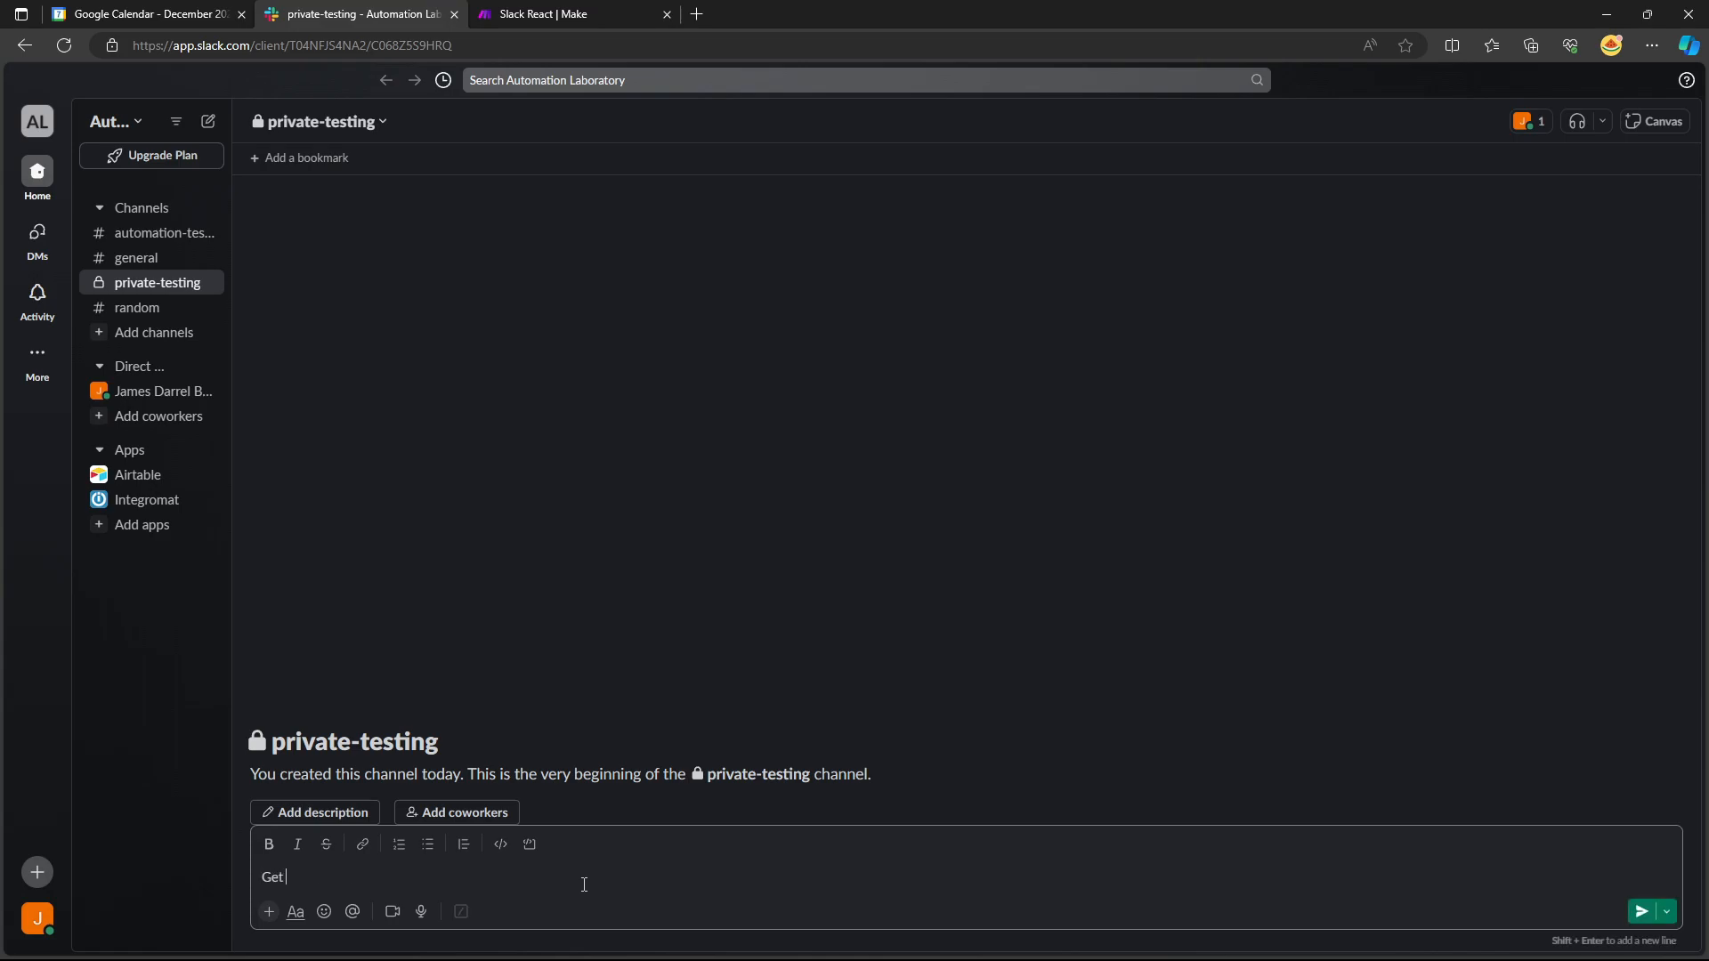
type(" Overview from Monday to Friday")
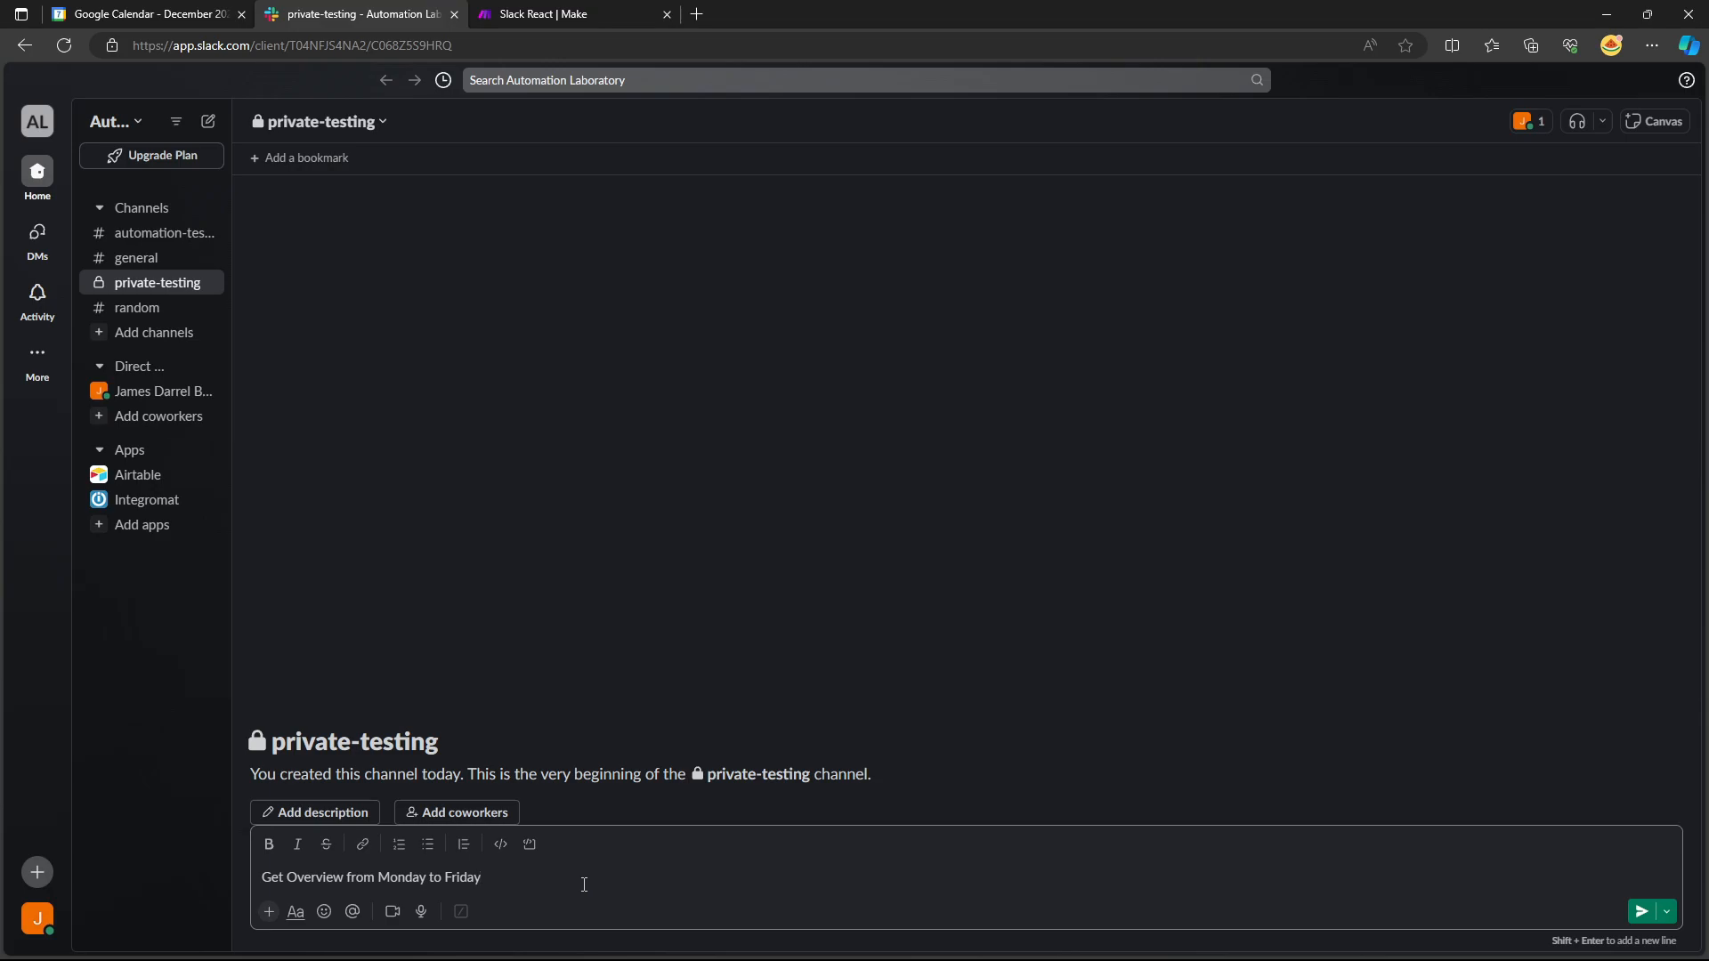
key("Return")
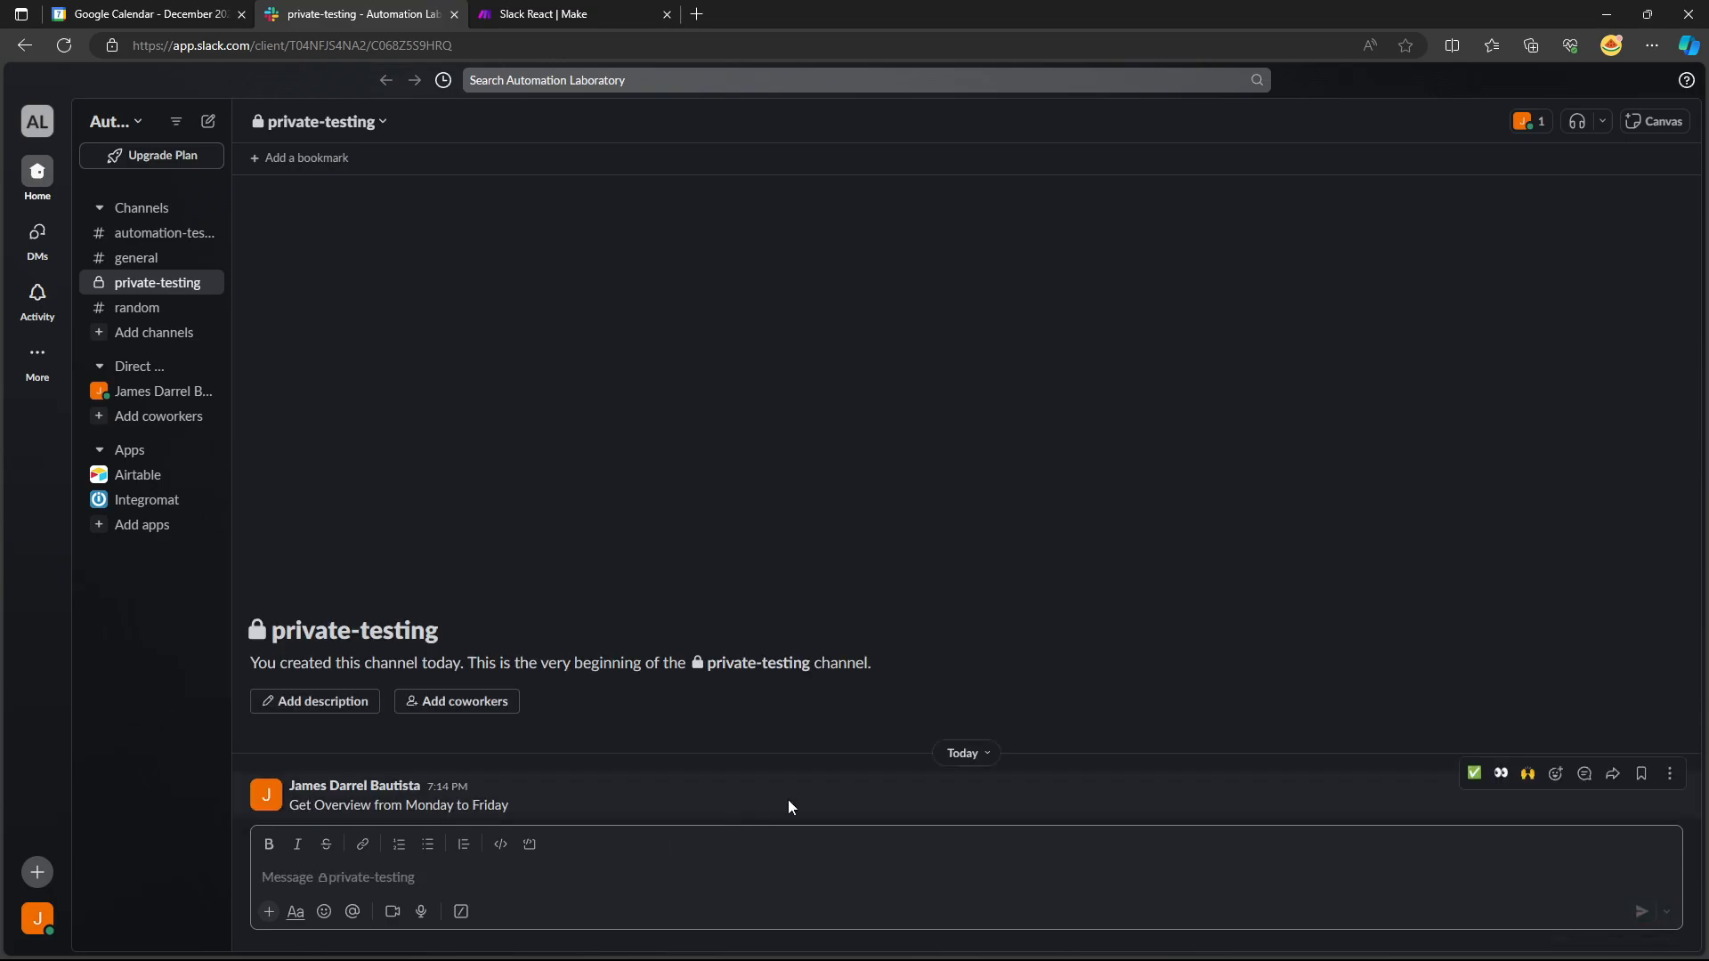
left_click(1555, 775)
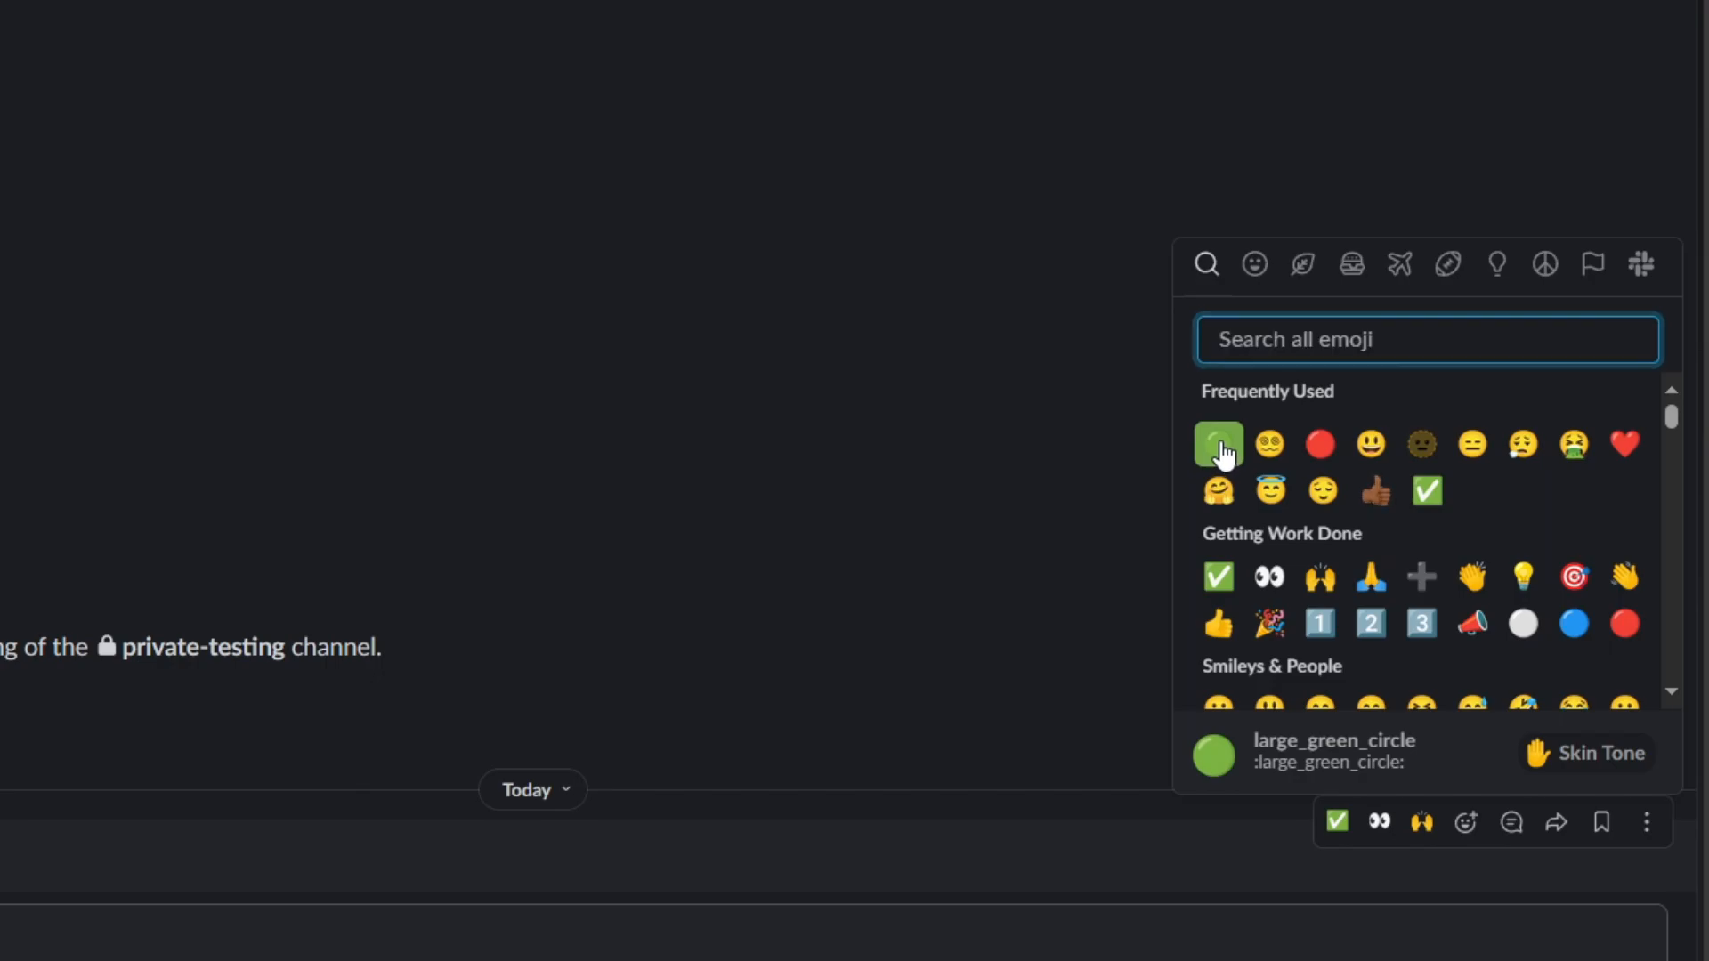
left_click(1220, 445)
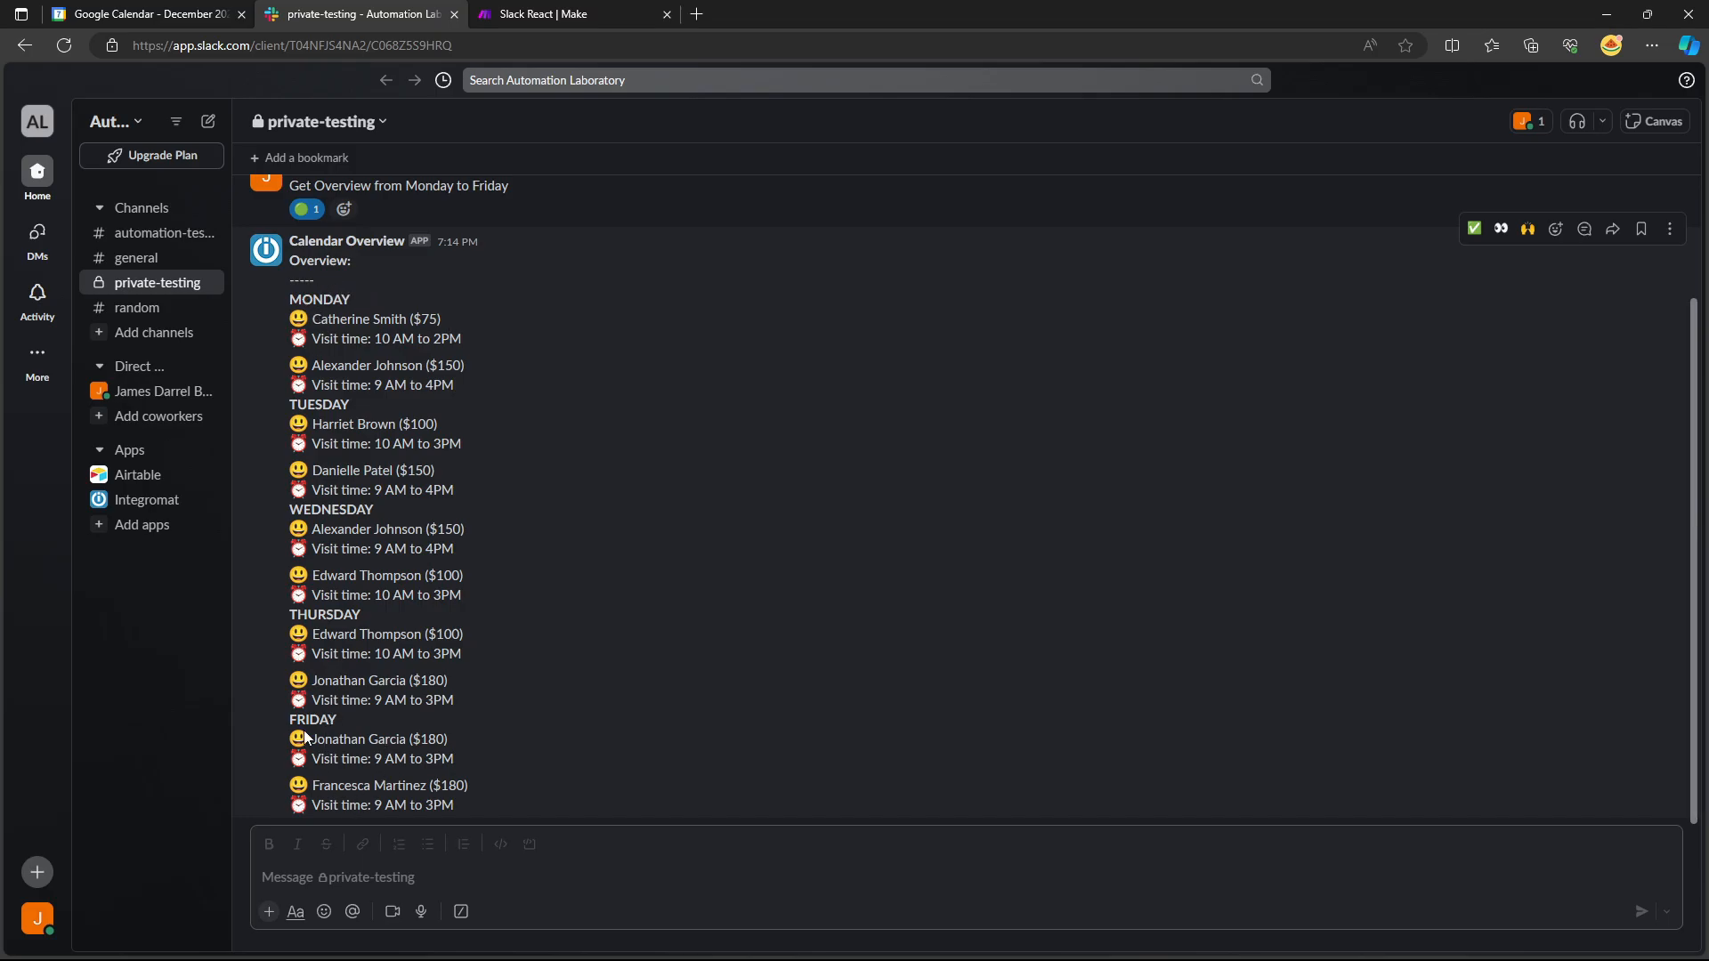
Switch to Google Calendar and examine the pay and working hours in the descriptions of both December 4 events.
left_click(143, 14)
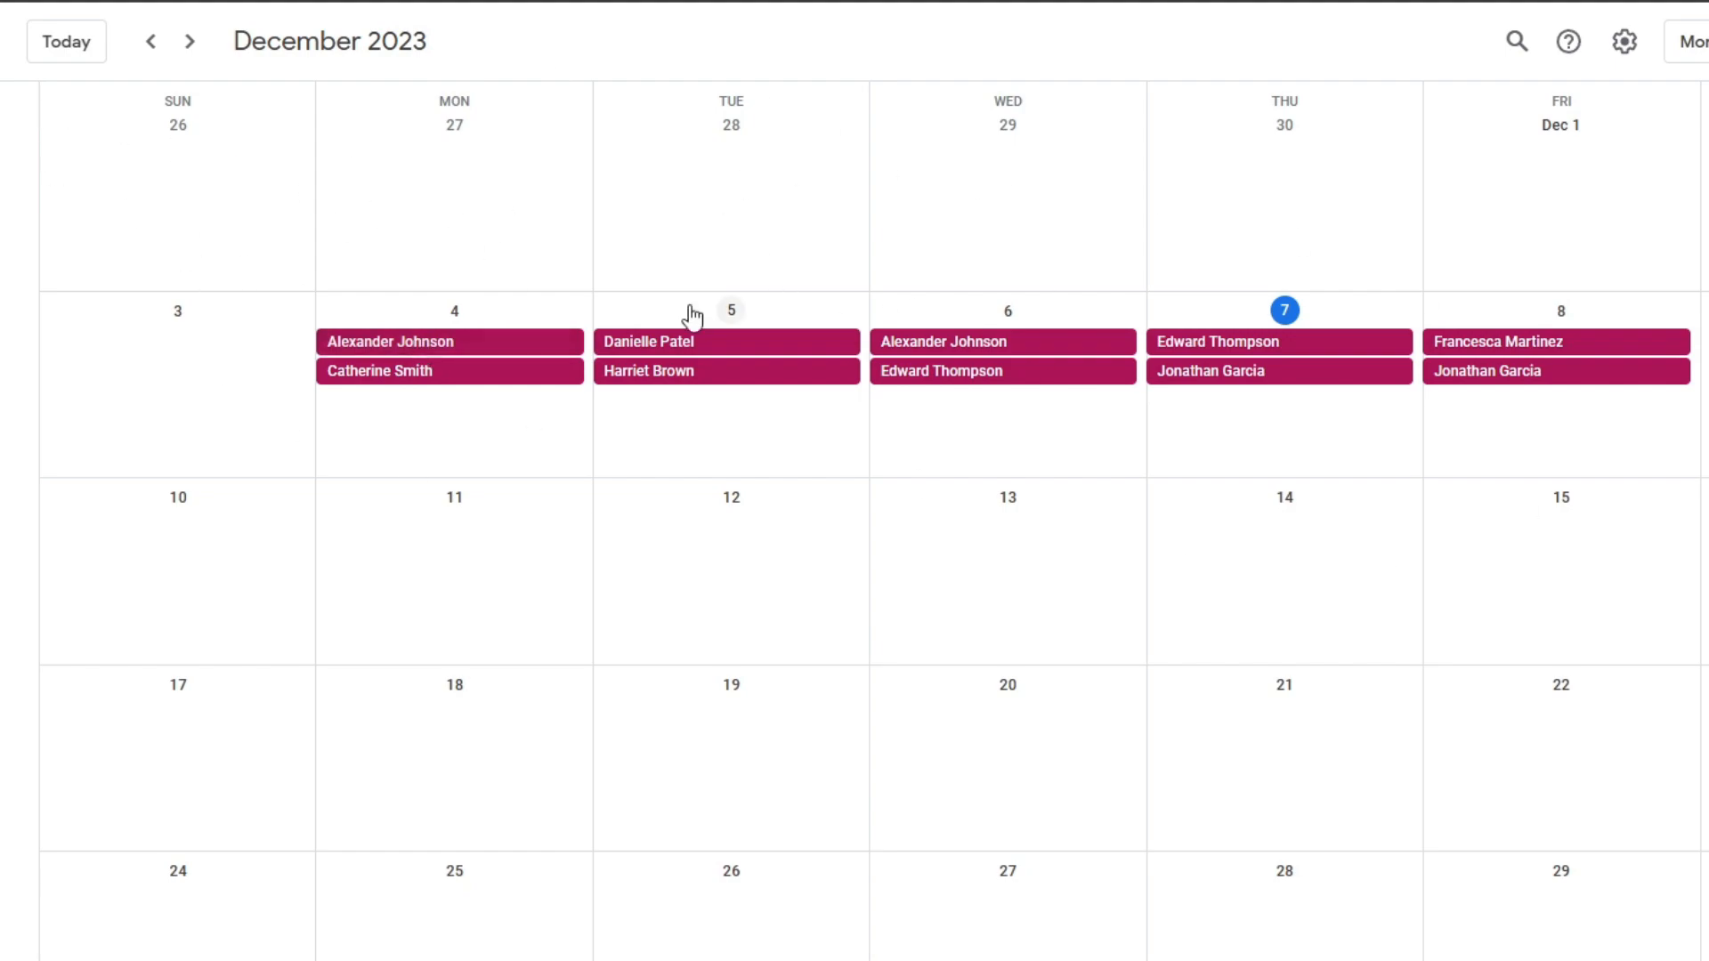
left_click(502, 342)
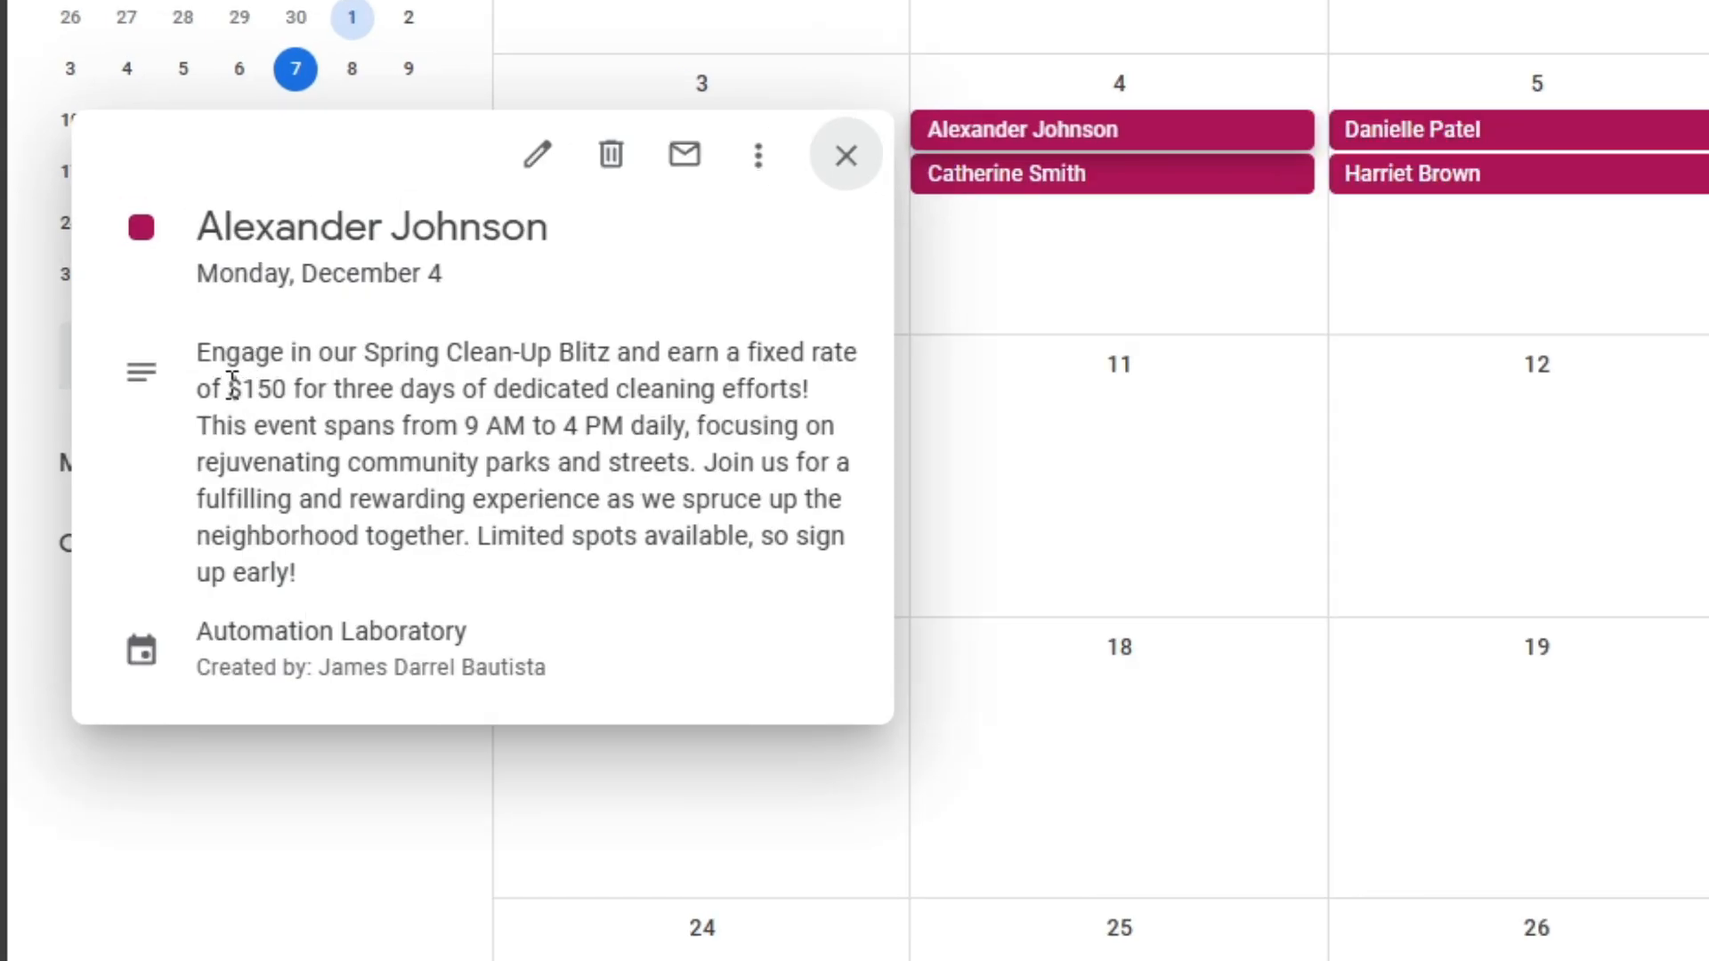
left_click_drag(229, 388, 289, 392)
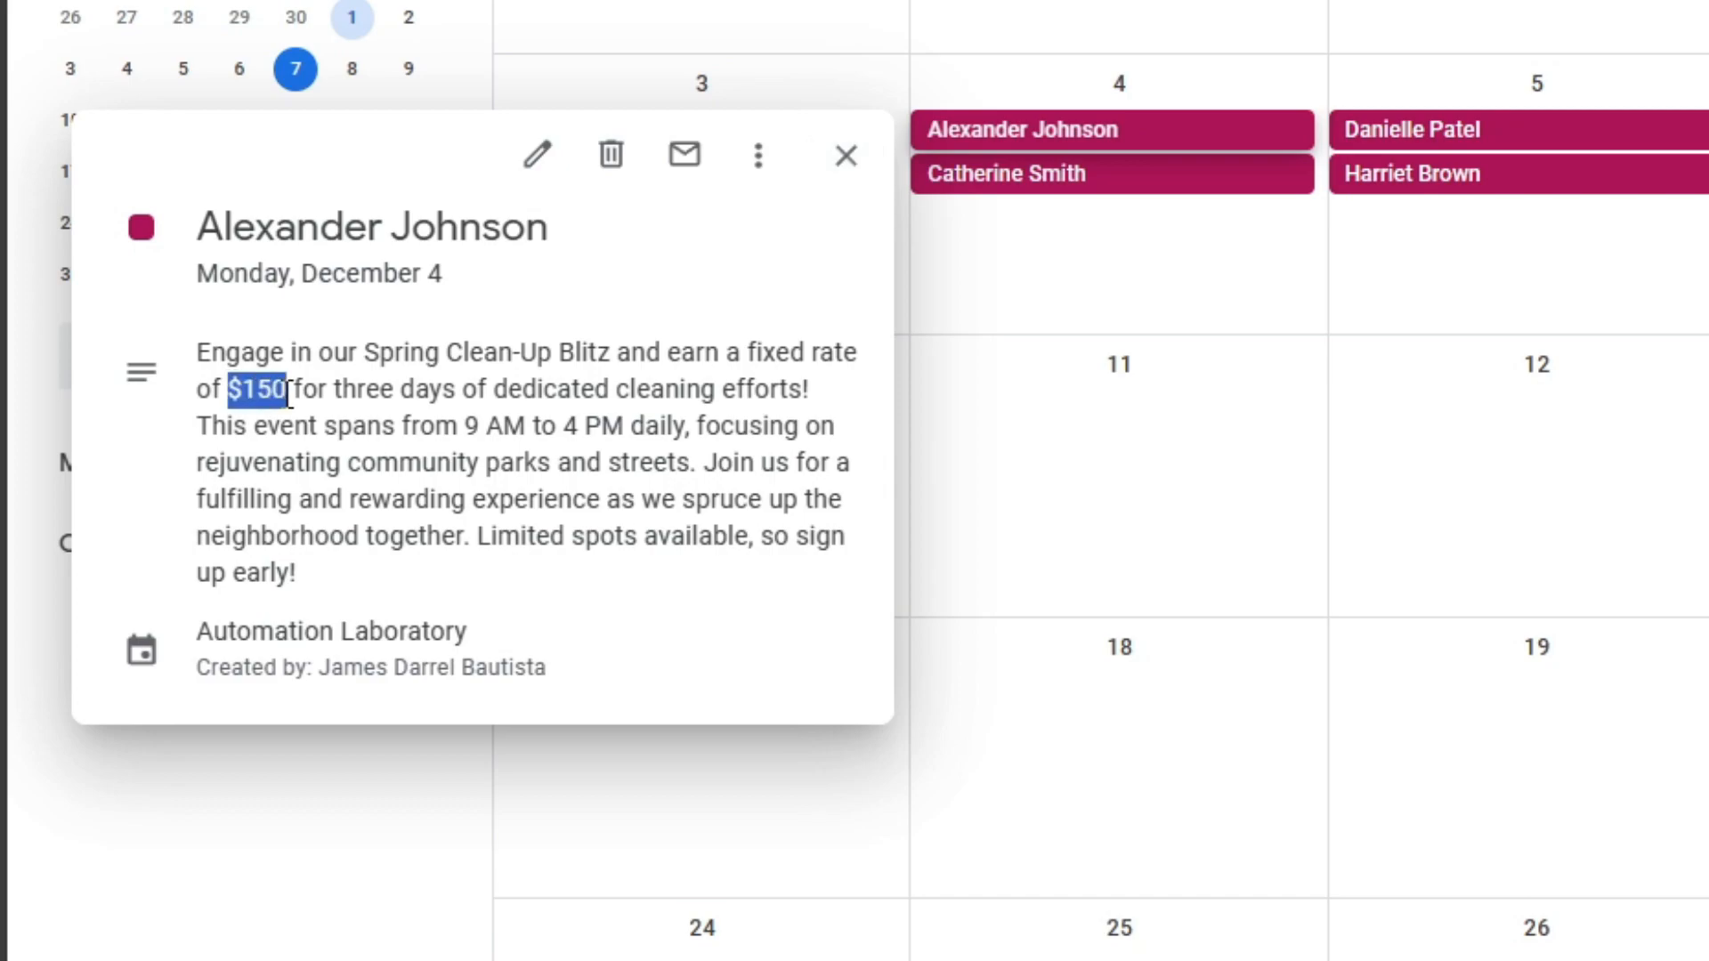
left_click(356, 490)
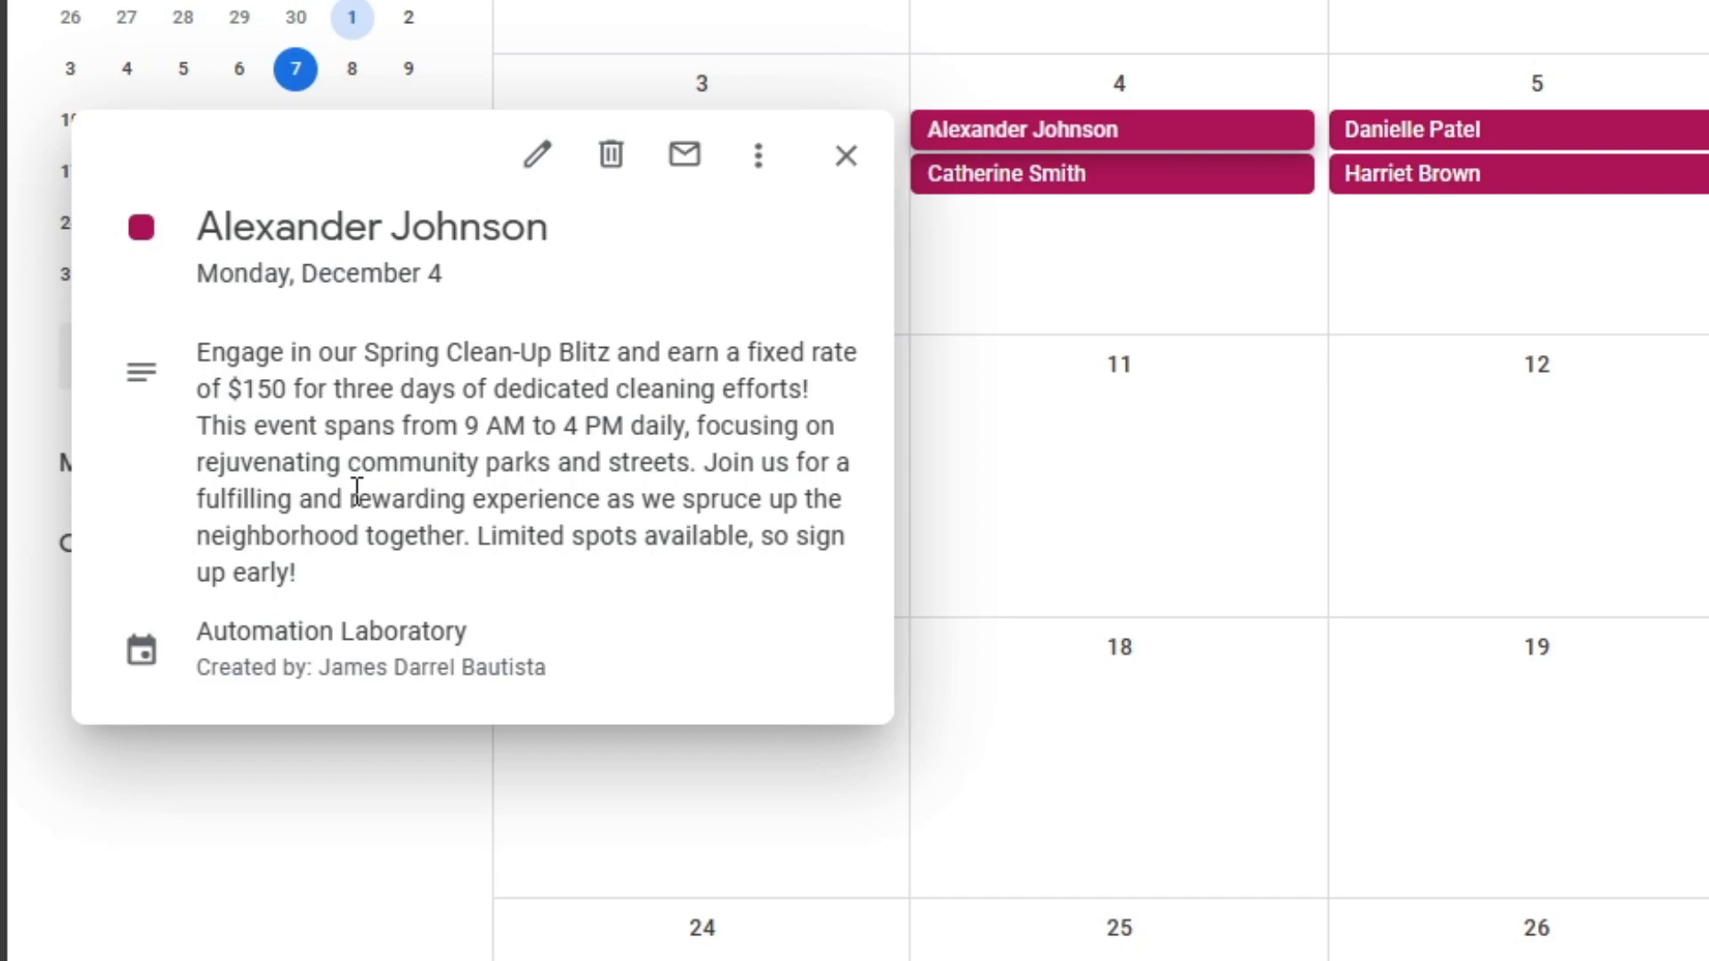
left_click_drag(229, 390, 286, 391)
left_click(407, 459)
double_click(469, 427)
left_click(639, 531)
left_click(1090, 176)
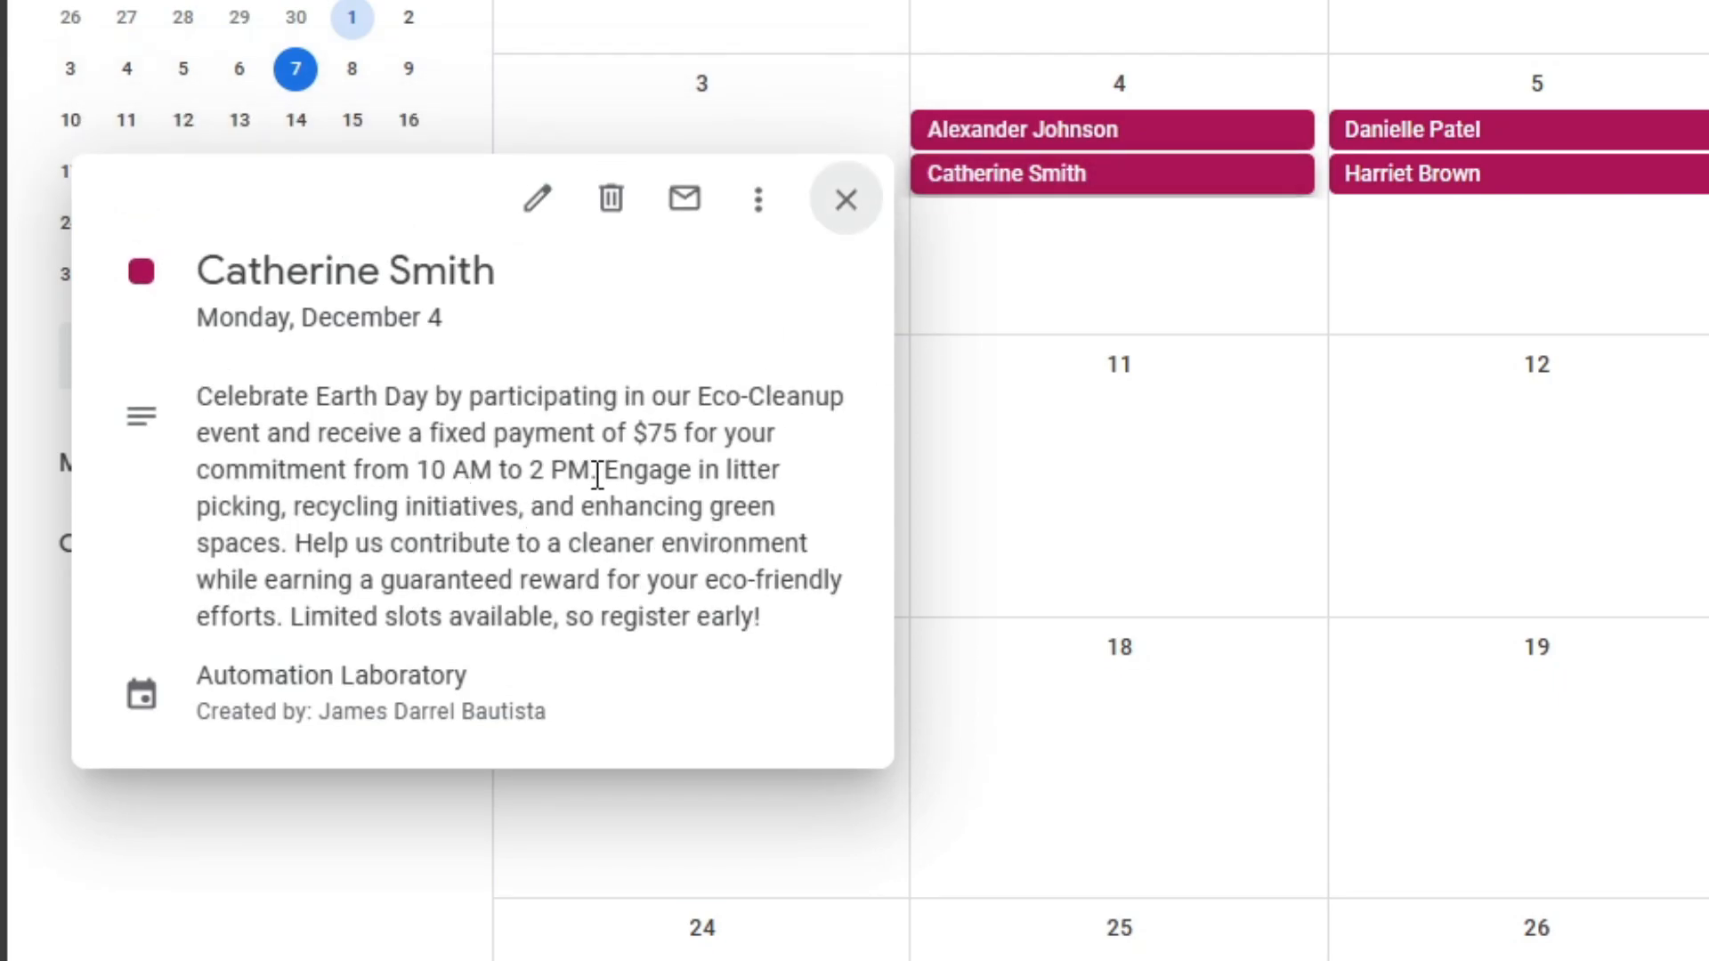
left_click_drag(625, 433, 678, 434)
Return to Slack and check the name, pay and visit time of the first Monday entry in the Calendar Overview reply.
left_click(356, 14)
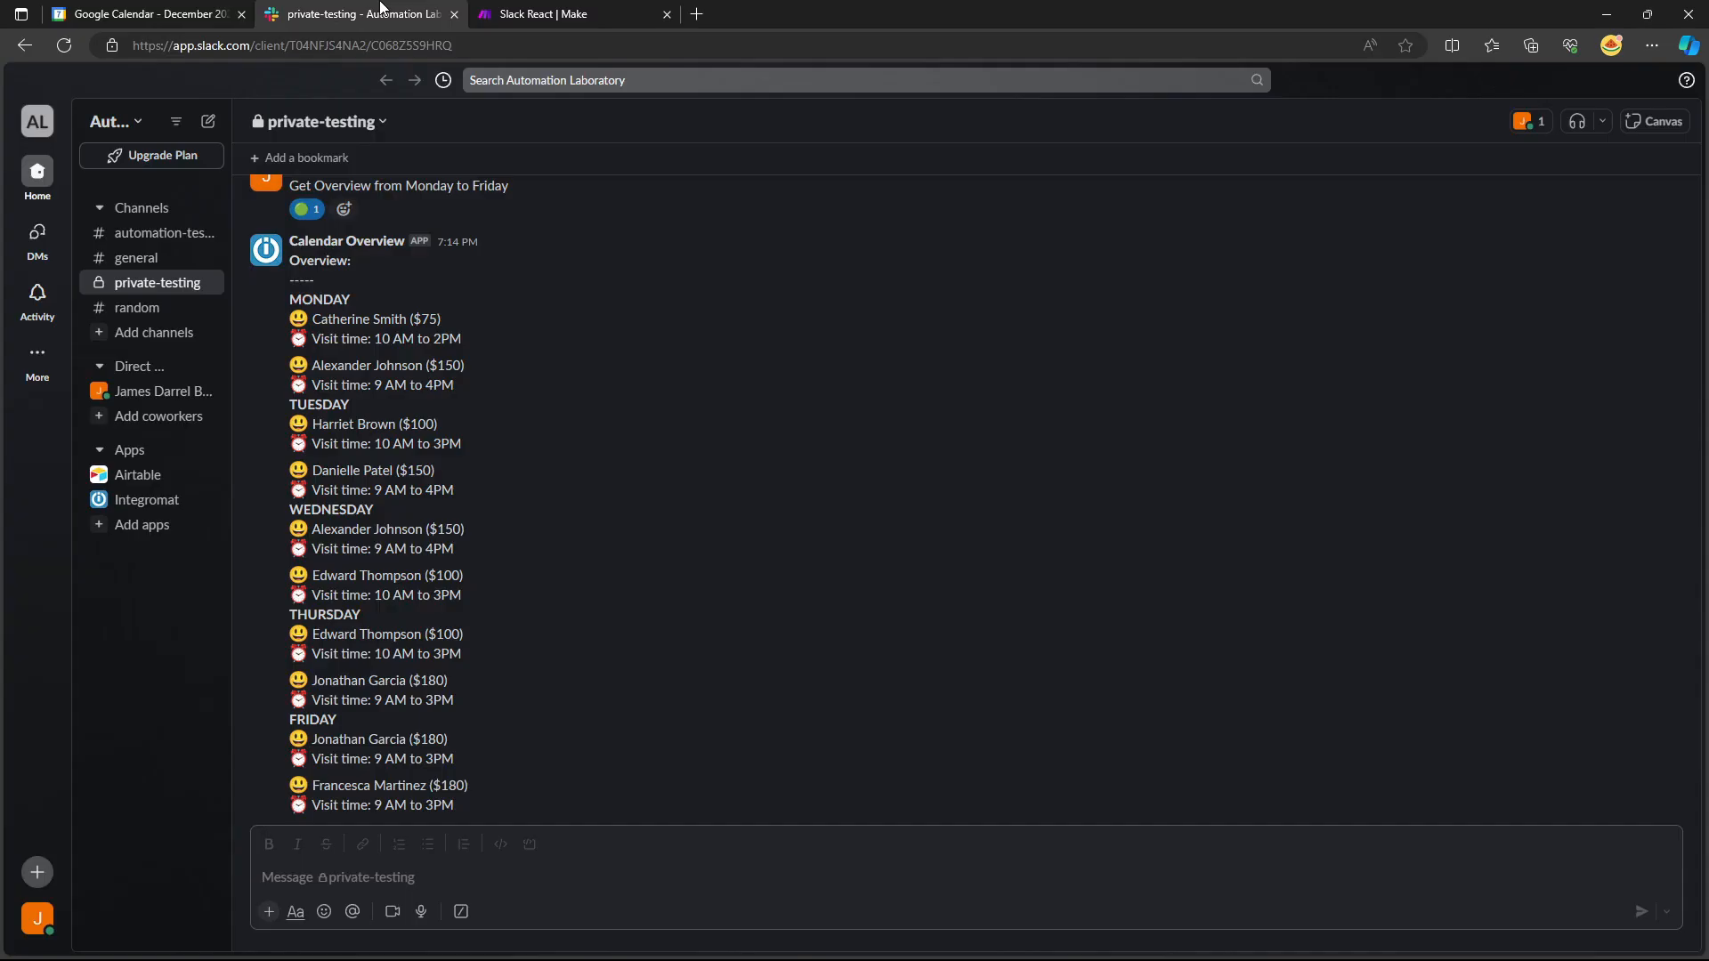
scroll(421, 546, "up", 2)
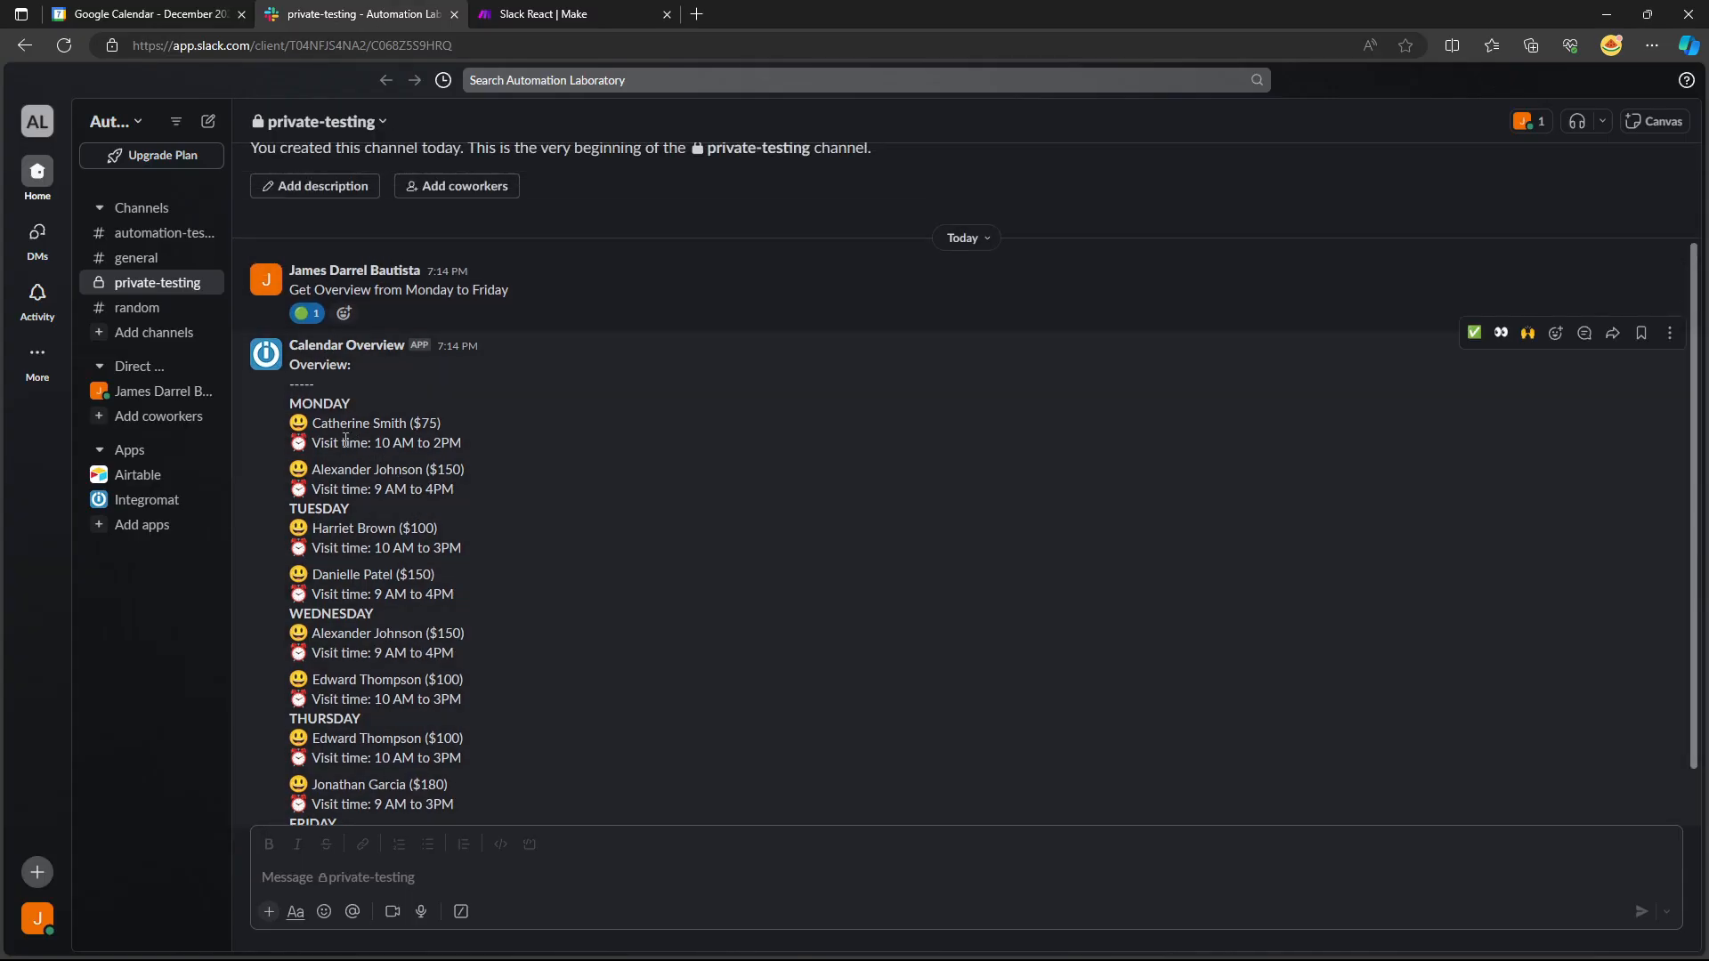
left_click_drag(313, 423, 402, 423)
left_click(413, 428)
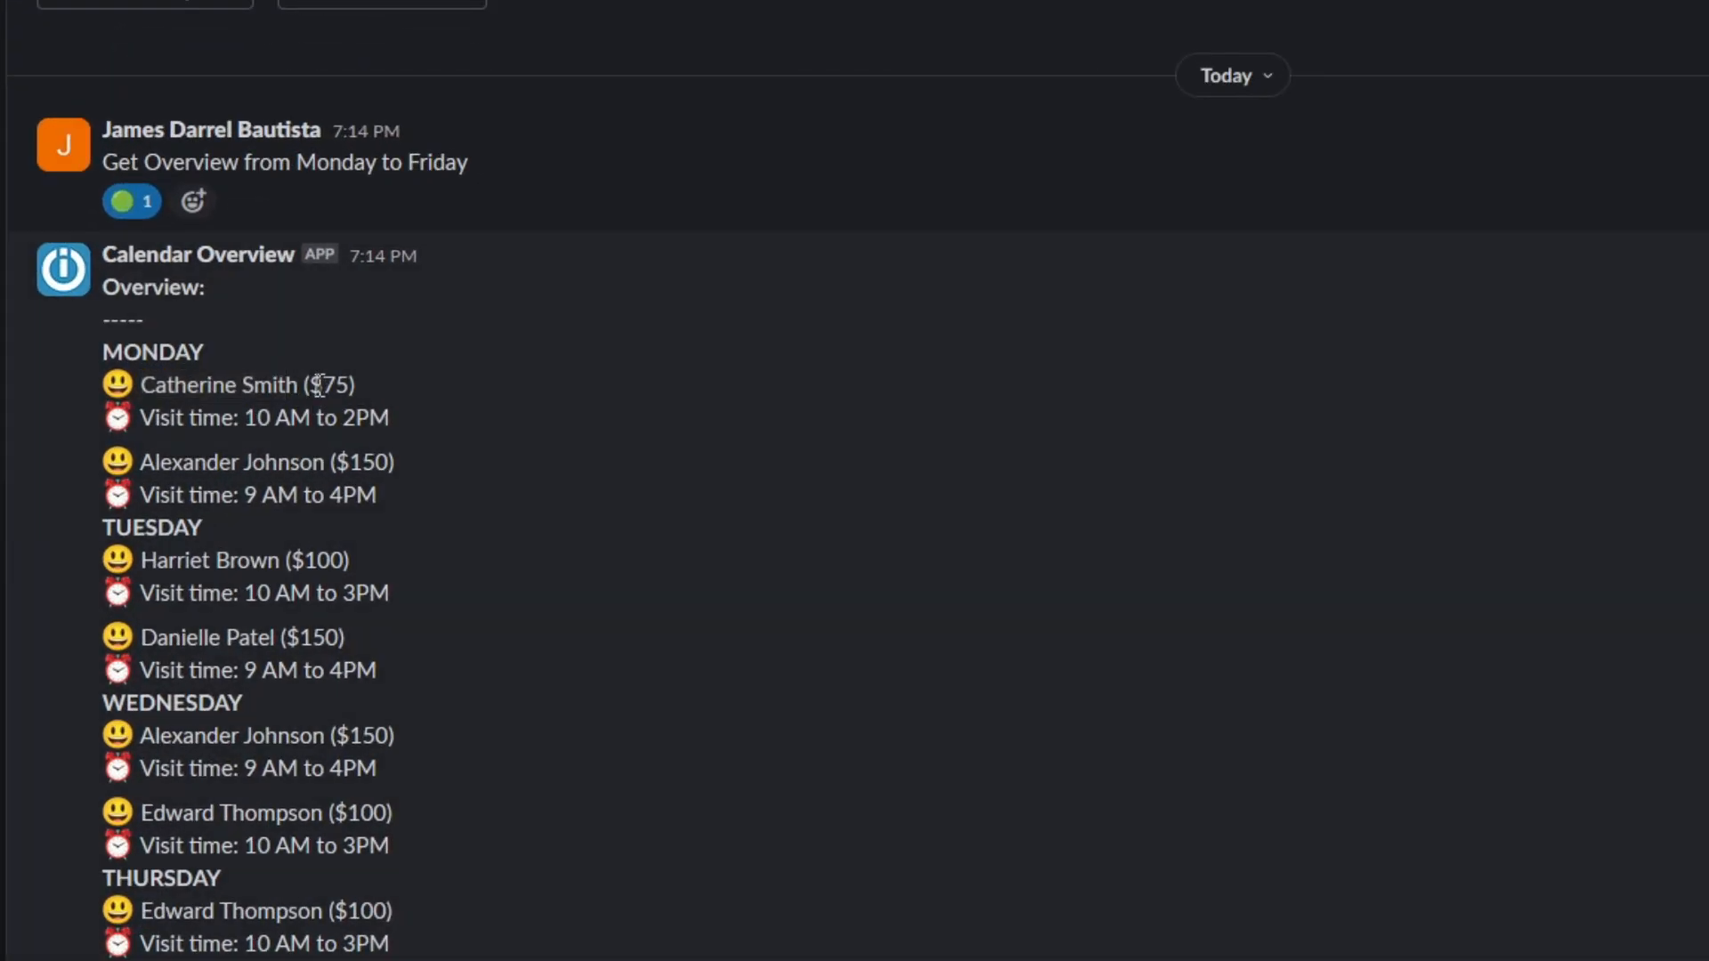
left_click_drag(310, 384, 352, 385)
left_click(258, 418)
left_click_drag(254, 418, 384, 417)
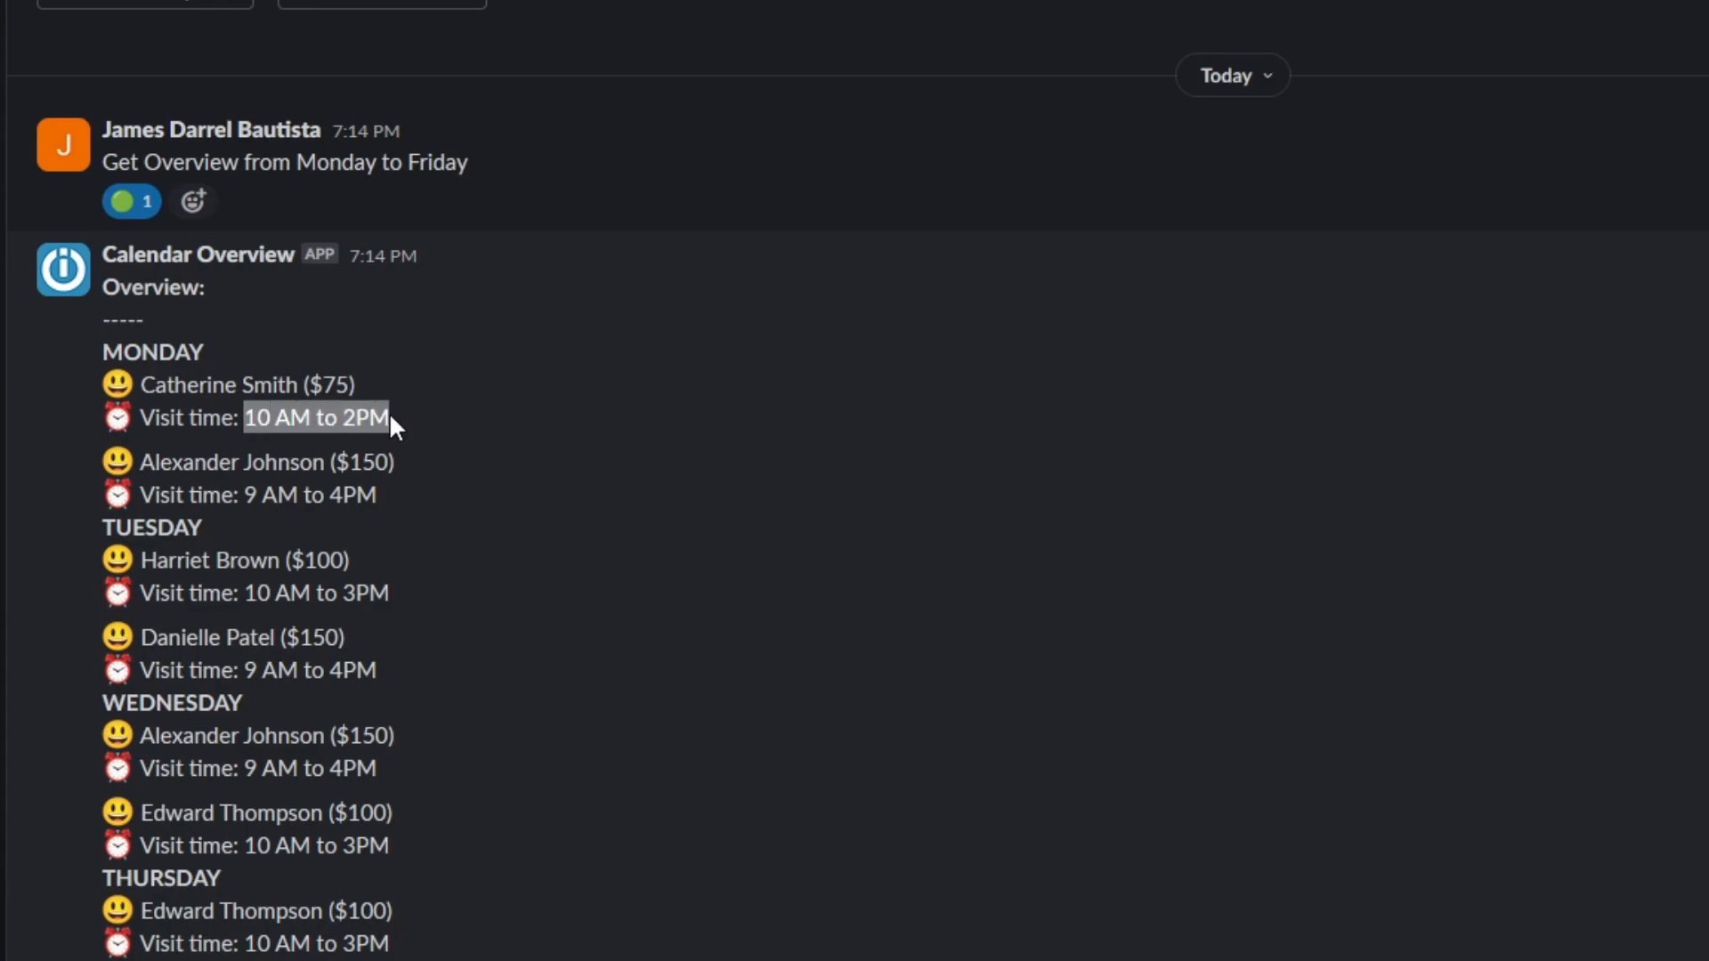
scroll(417, 687, "down", 2)
Switch to the Slack React scenario in Make and review its scenario settings down to the maximum number of cycles.
left_click(418, 687)
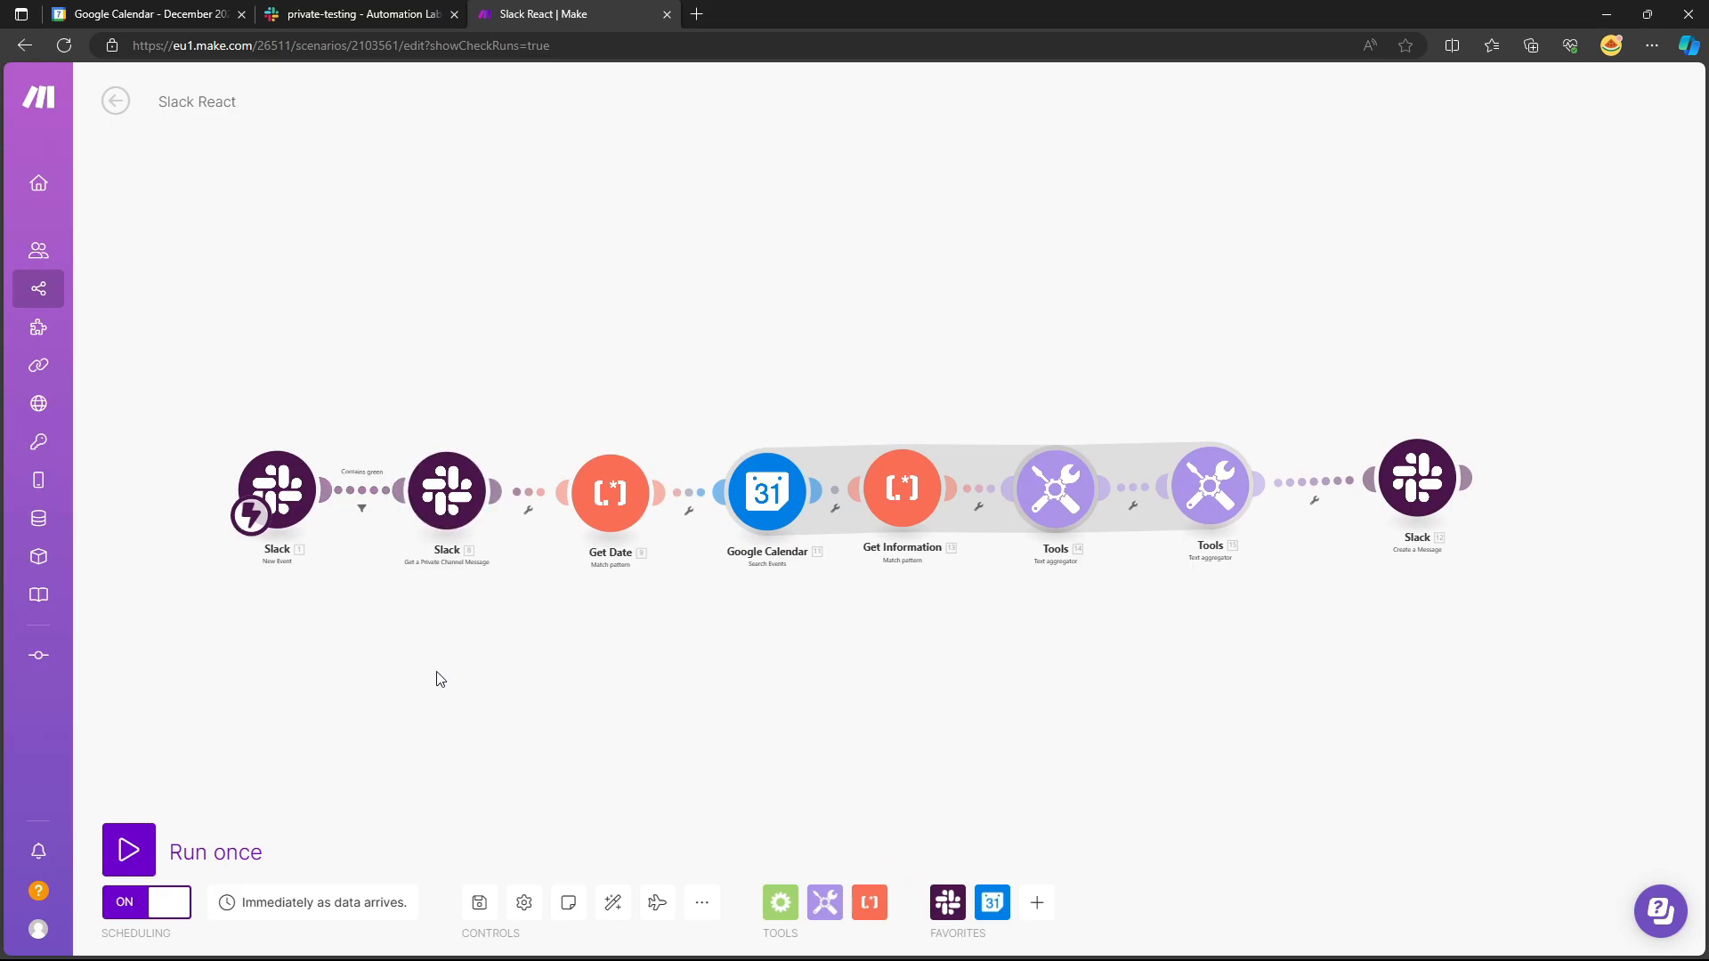
left_click(524, 902)
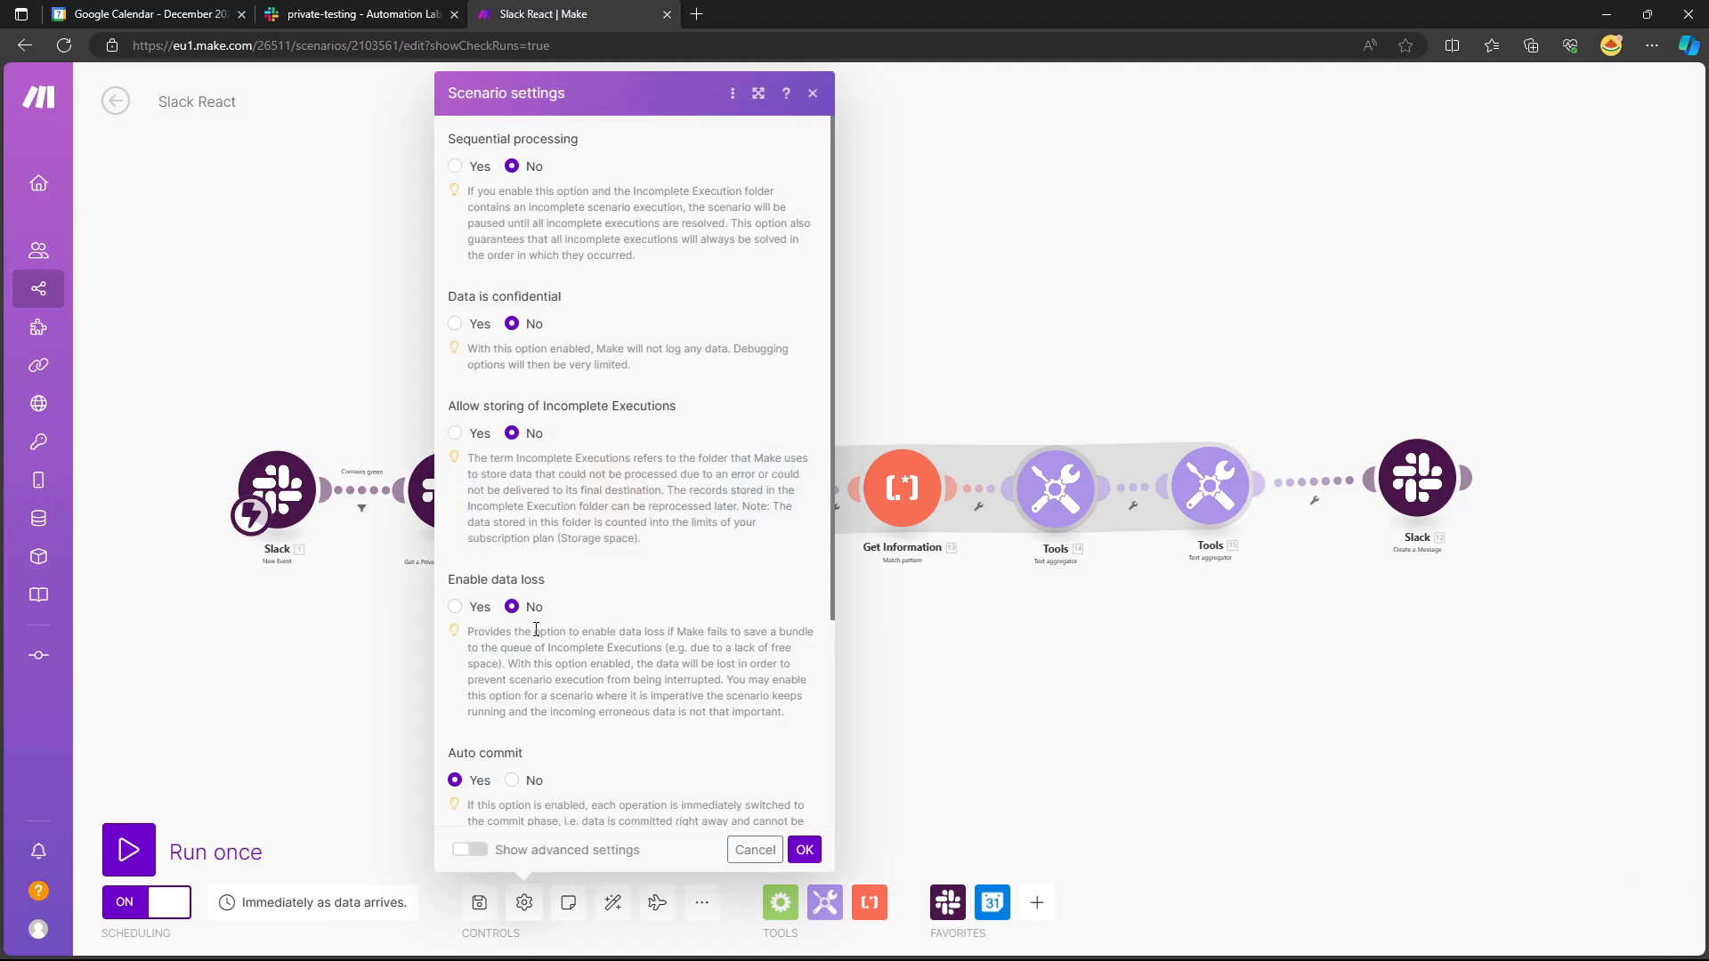
scroll(536, 630, "down", 3)
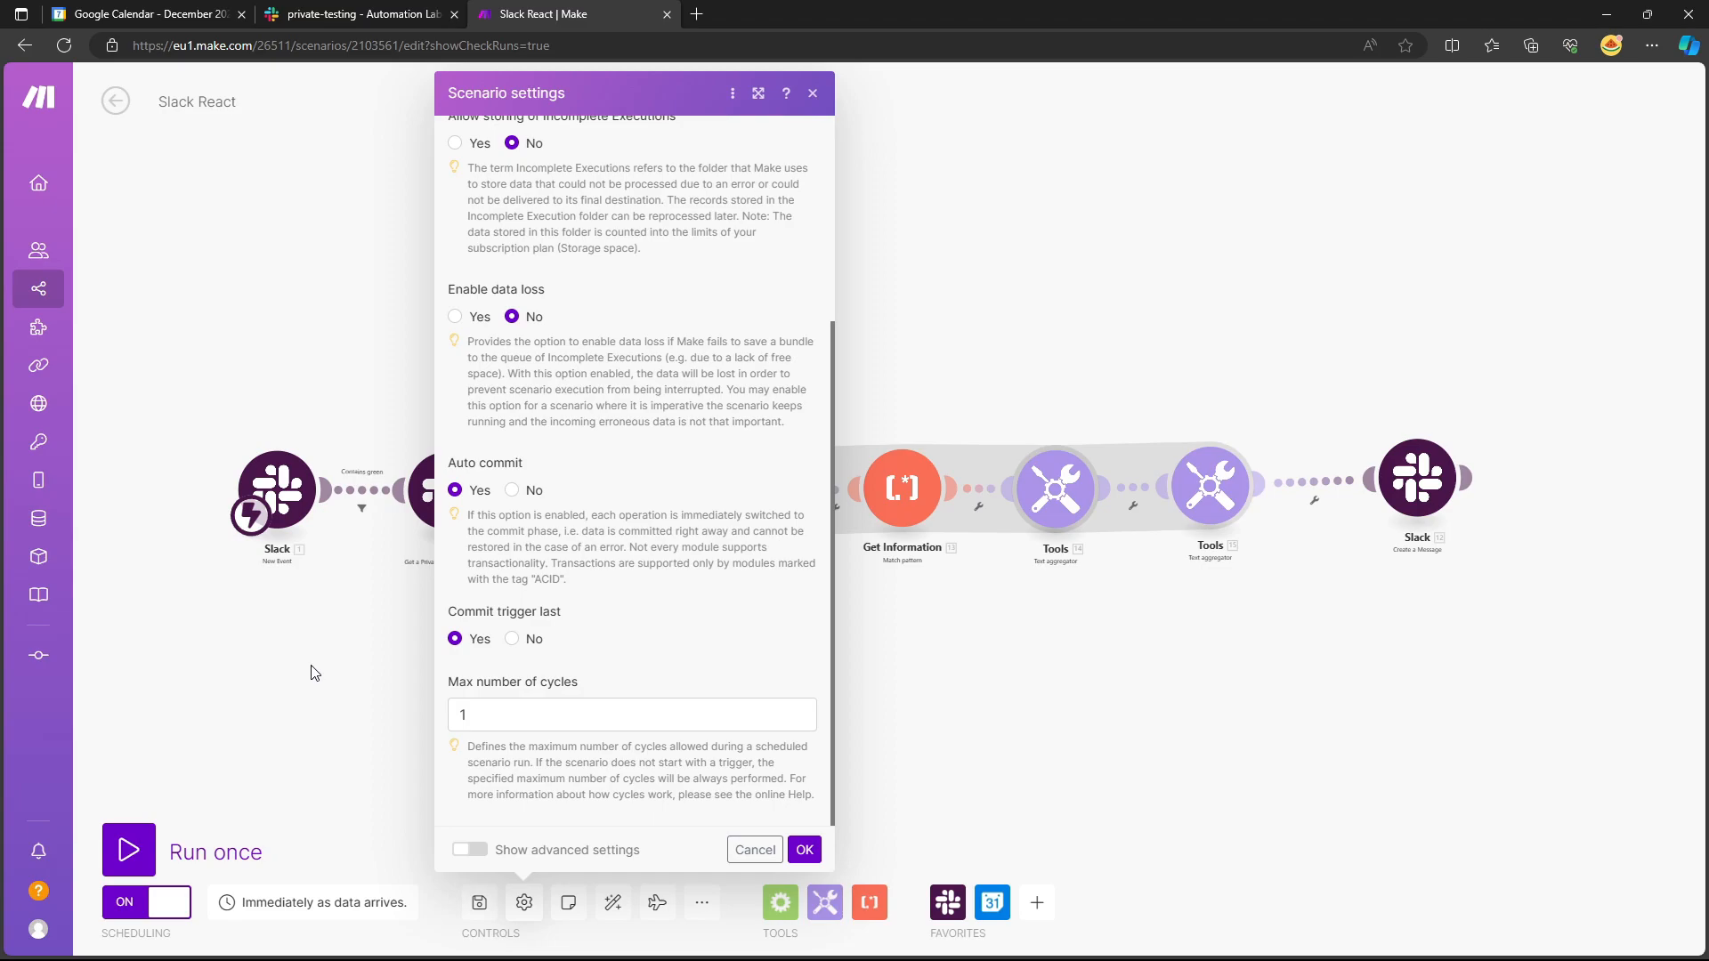
left_click(338, 660)
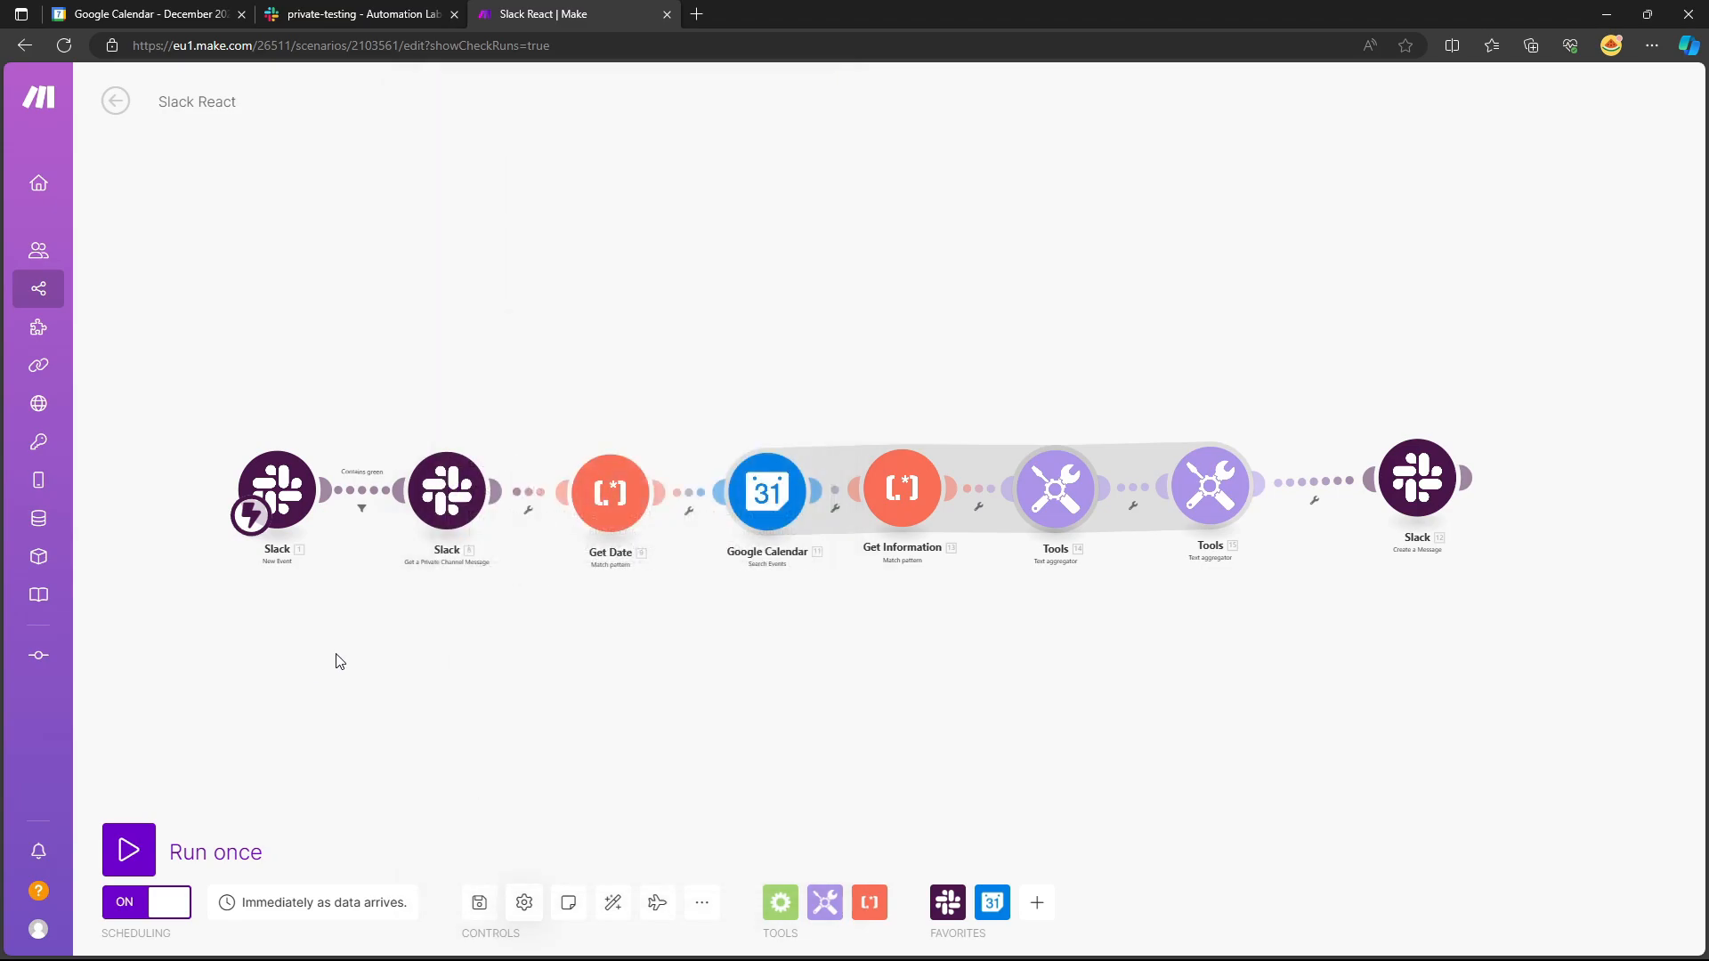
Inspect the webhook of the Slack New Event trigger and look at the reacted message in the Slack private-testing channel.
scroll(373, 673, "up", 2)
left_click_drag(374, 681, 495, 753)
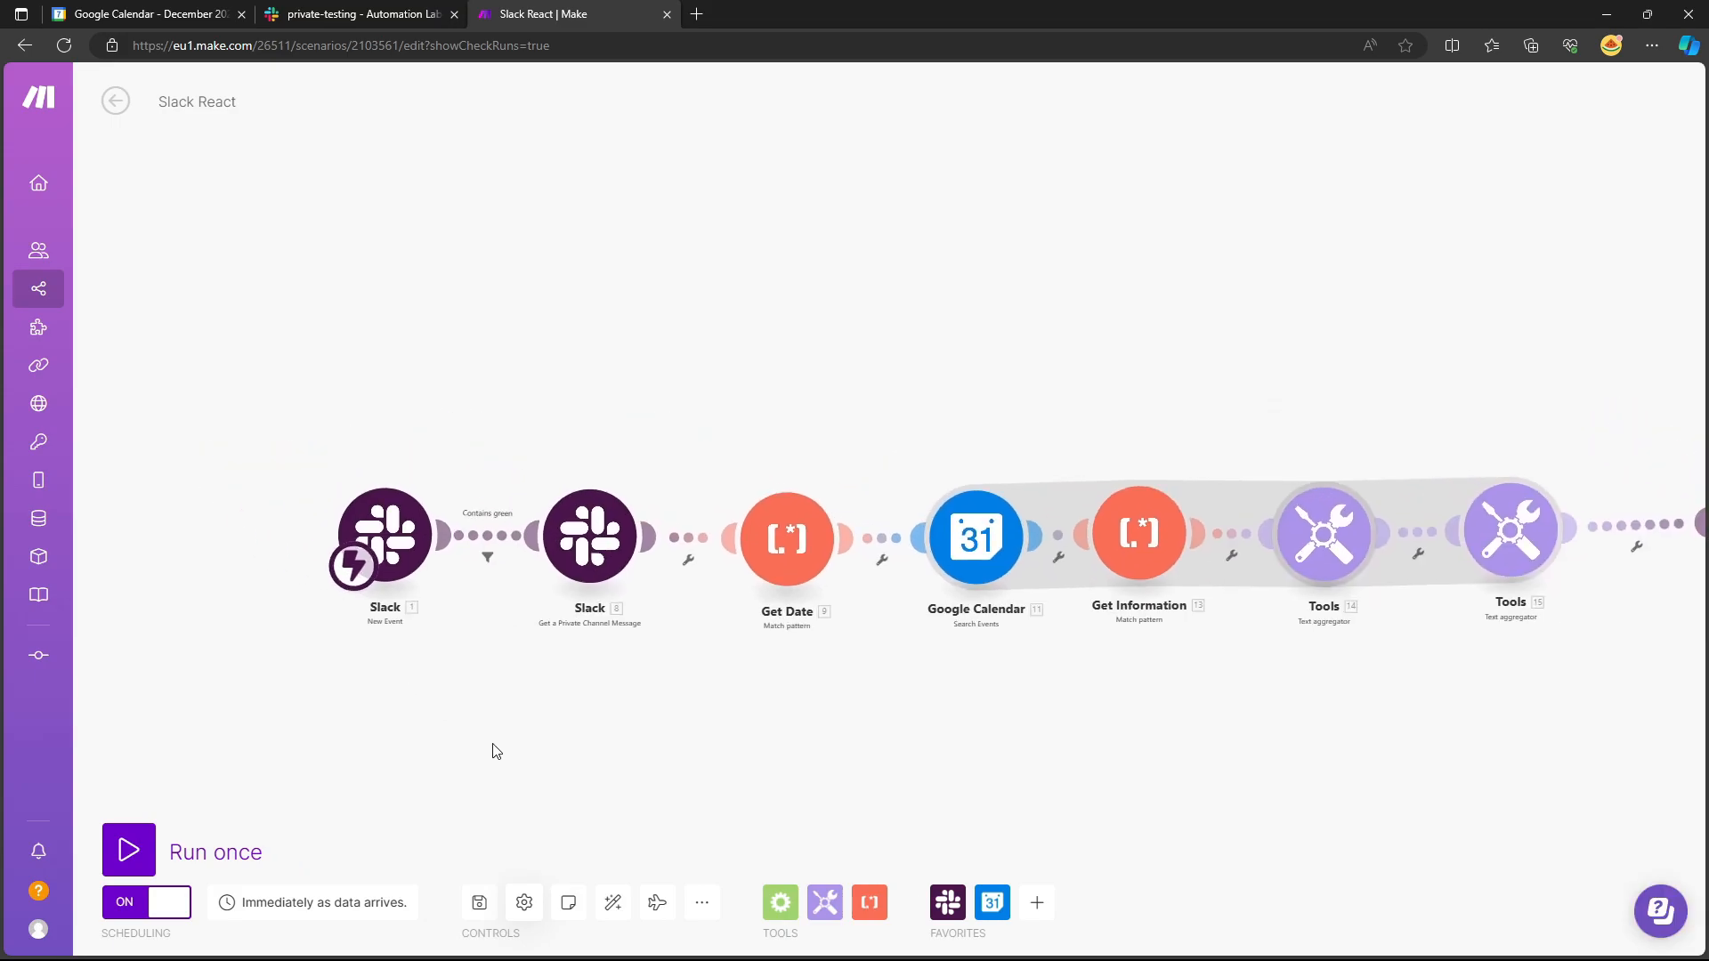
left_click(400, 551)
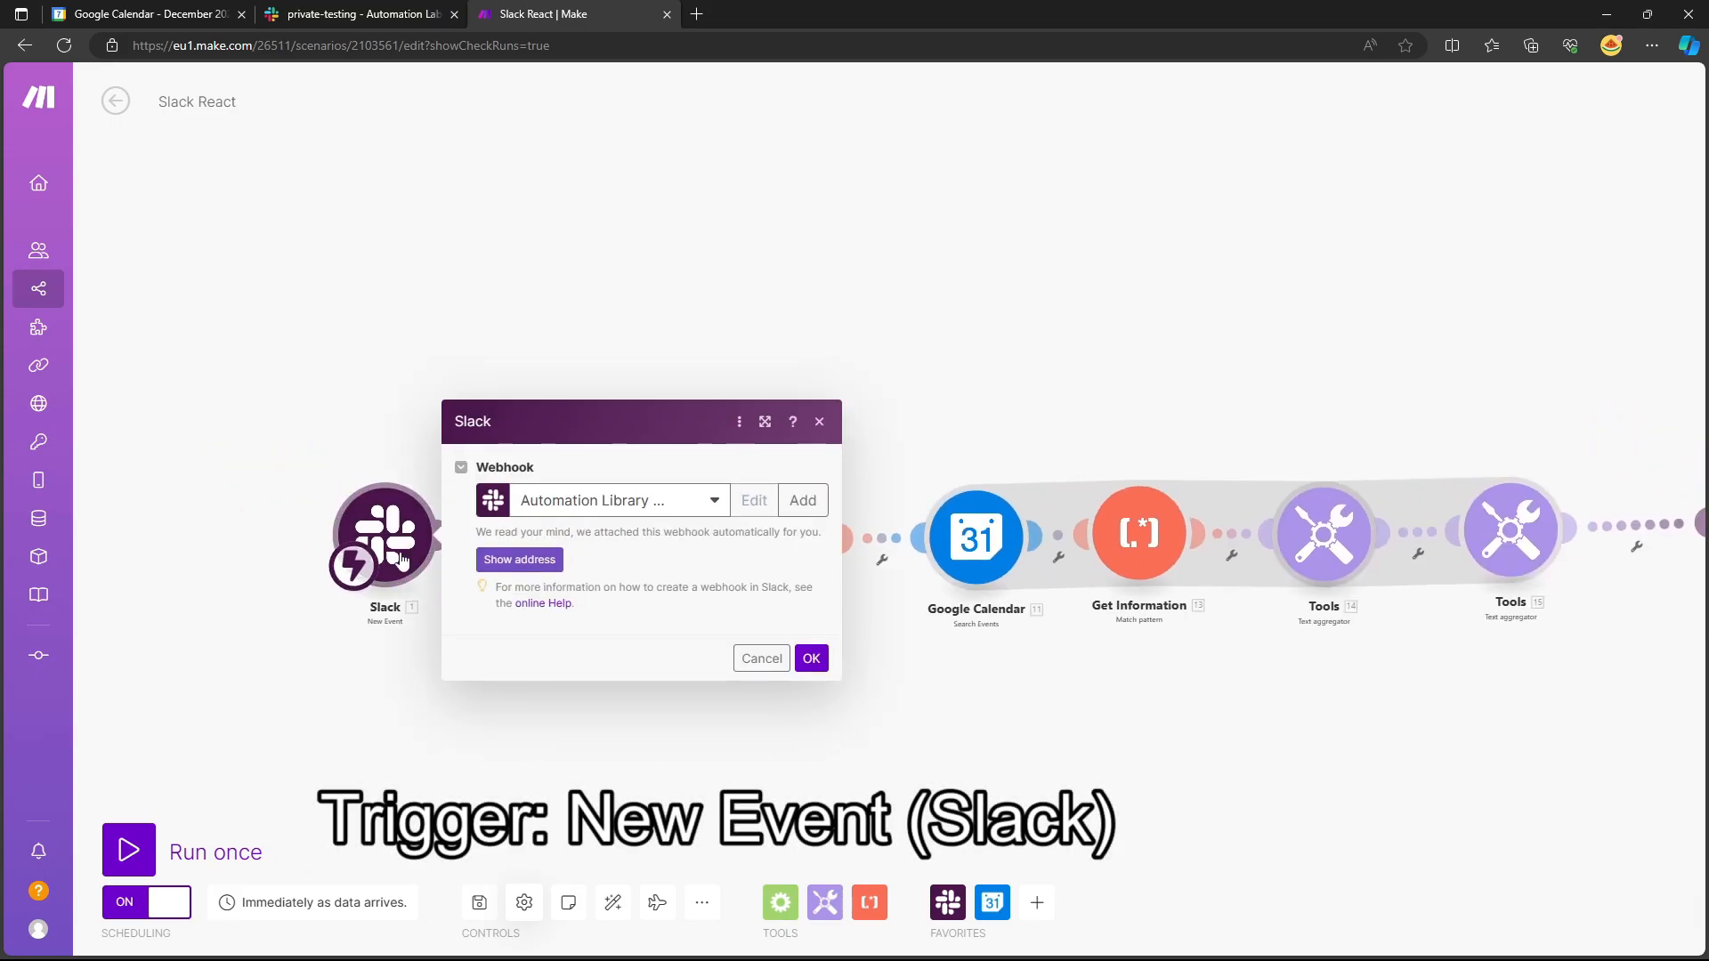
scroll(398, 639, "up", 2)
left_click(409, 681)
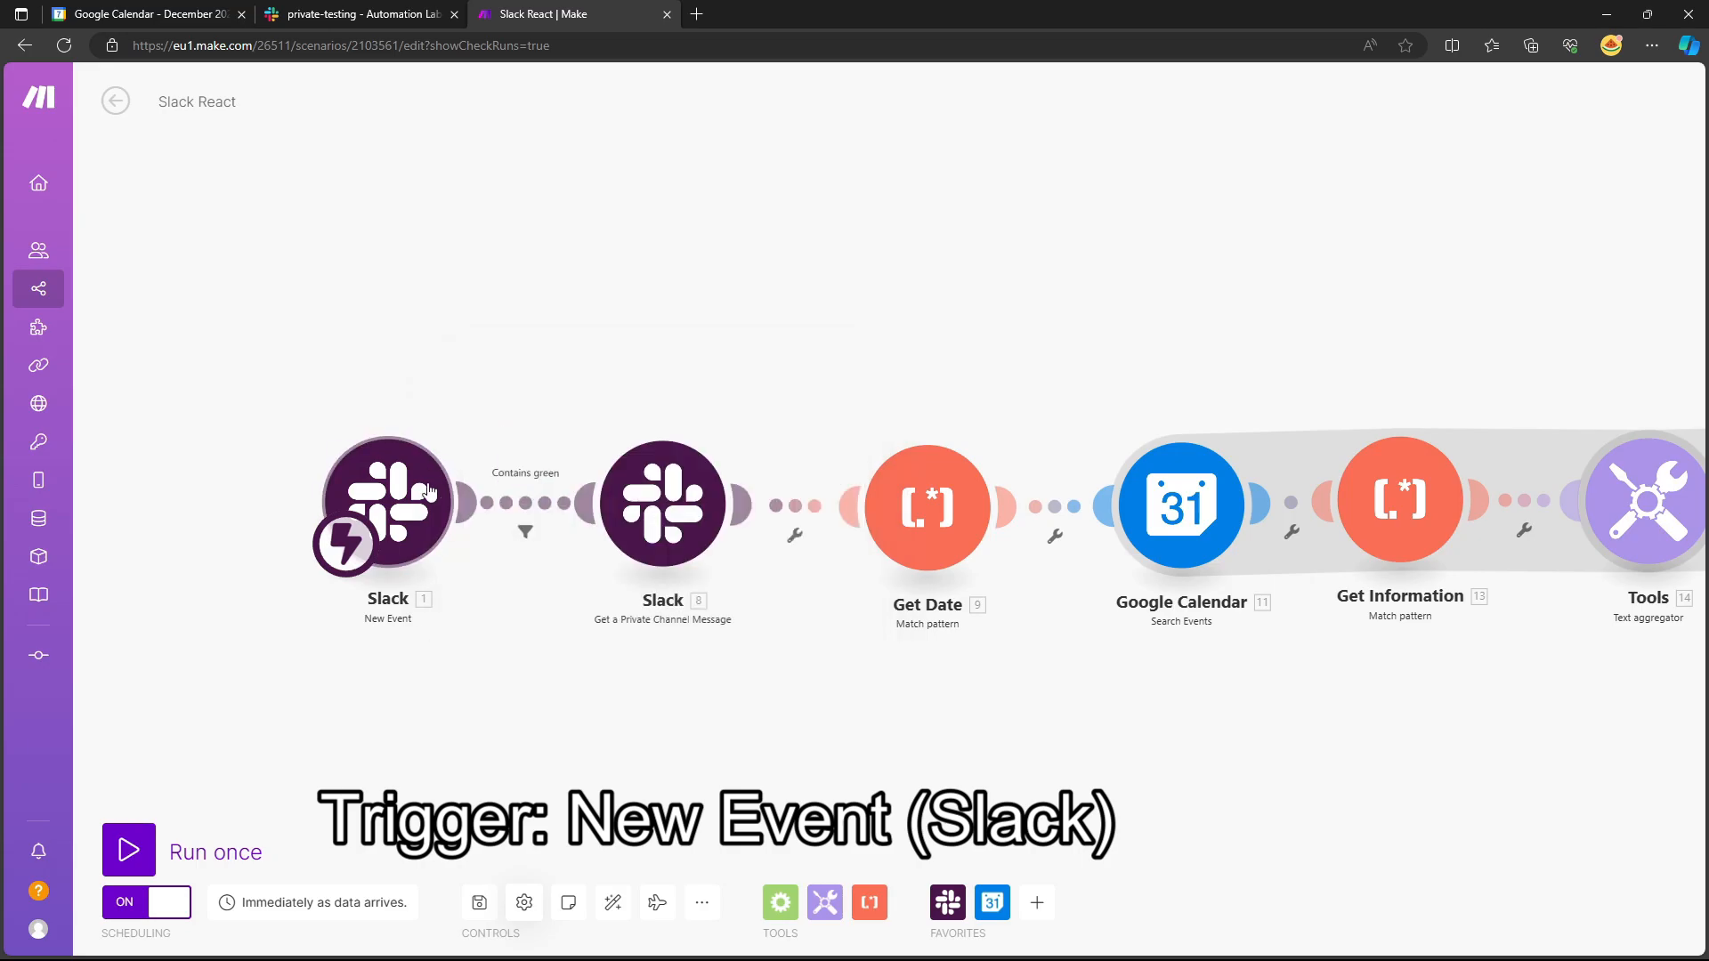
left_click(366, 26)
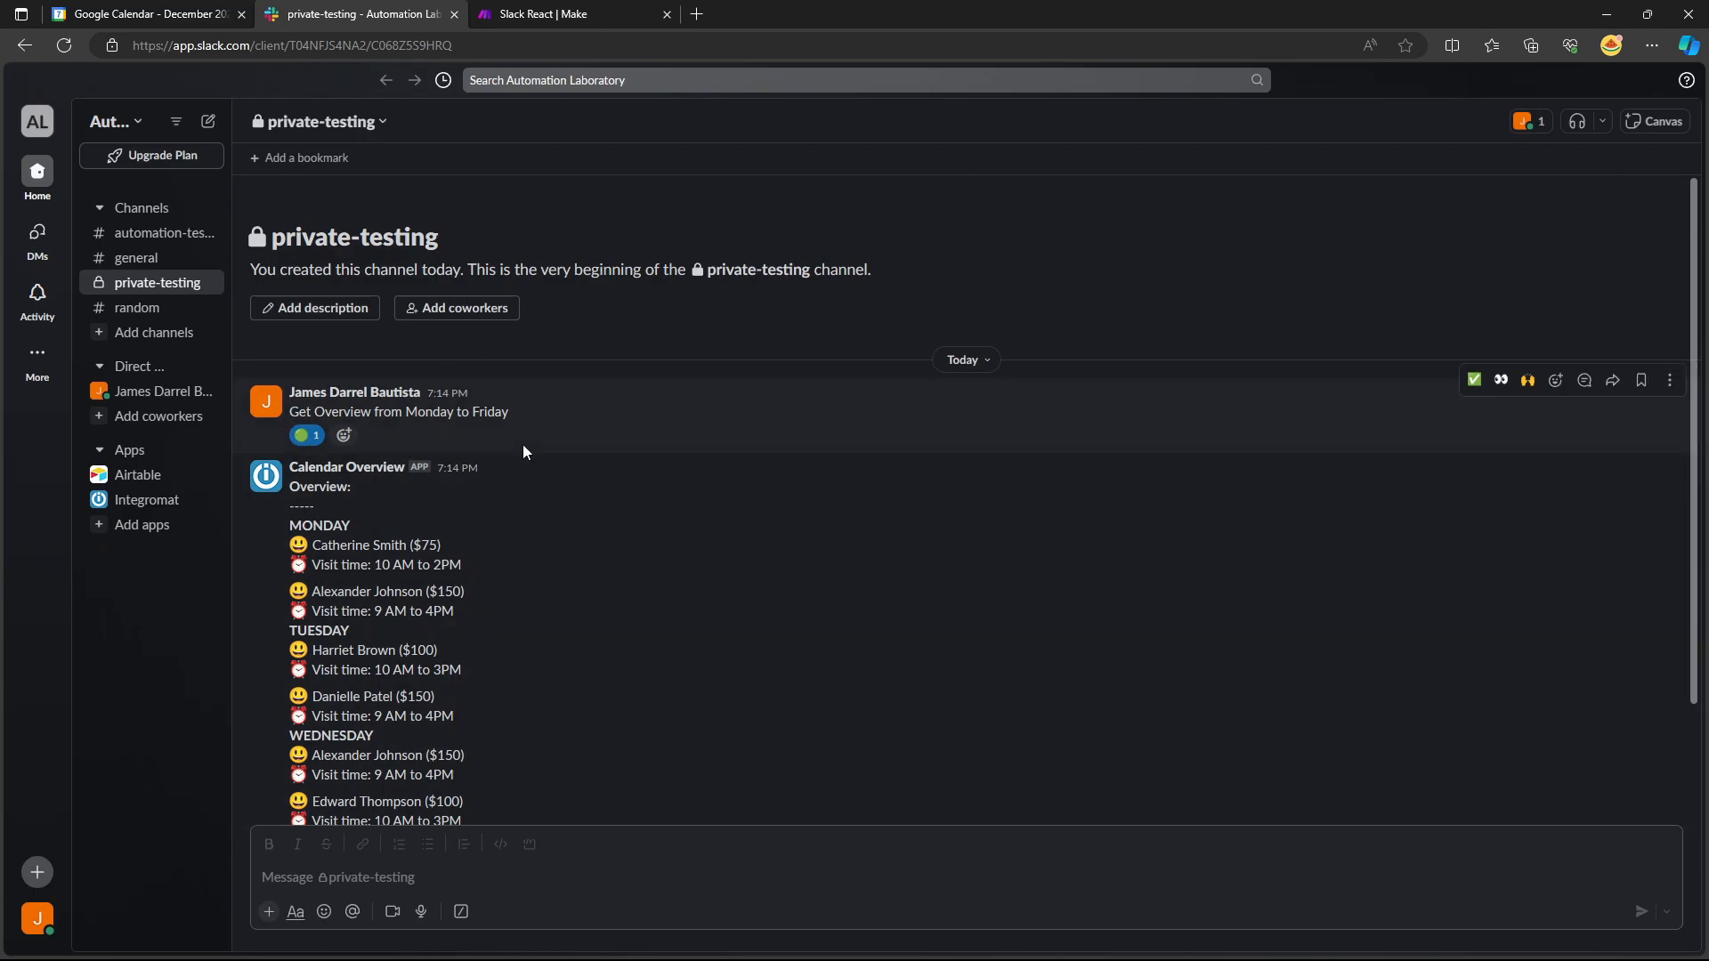
left_click(503, 16)
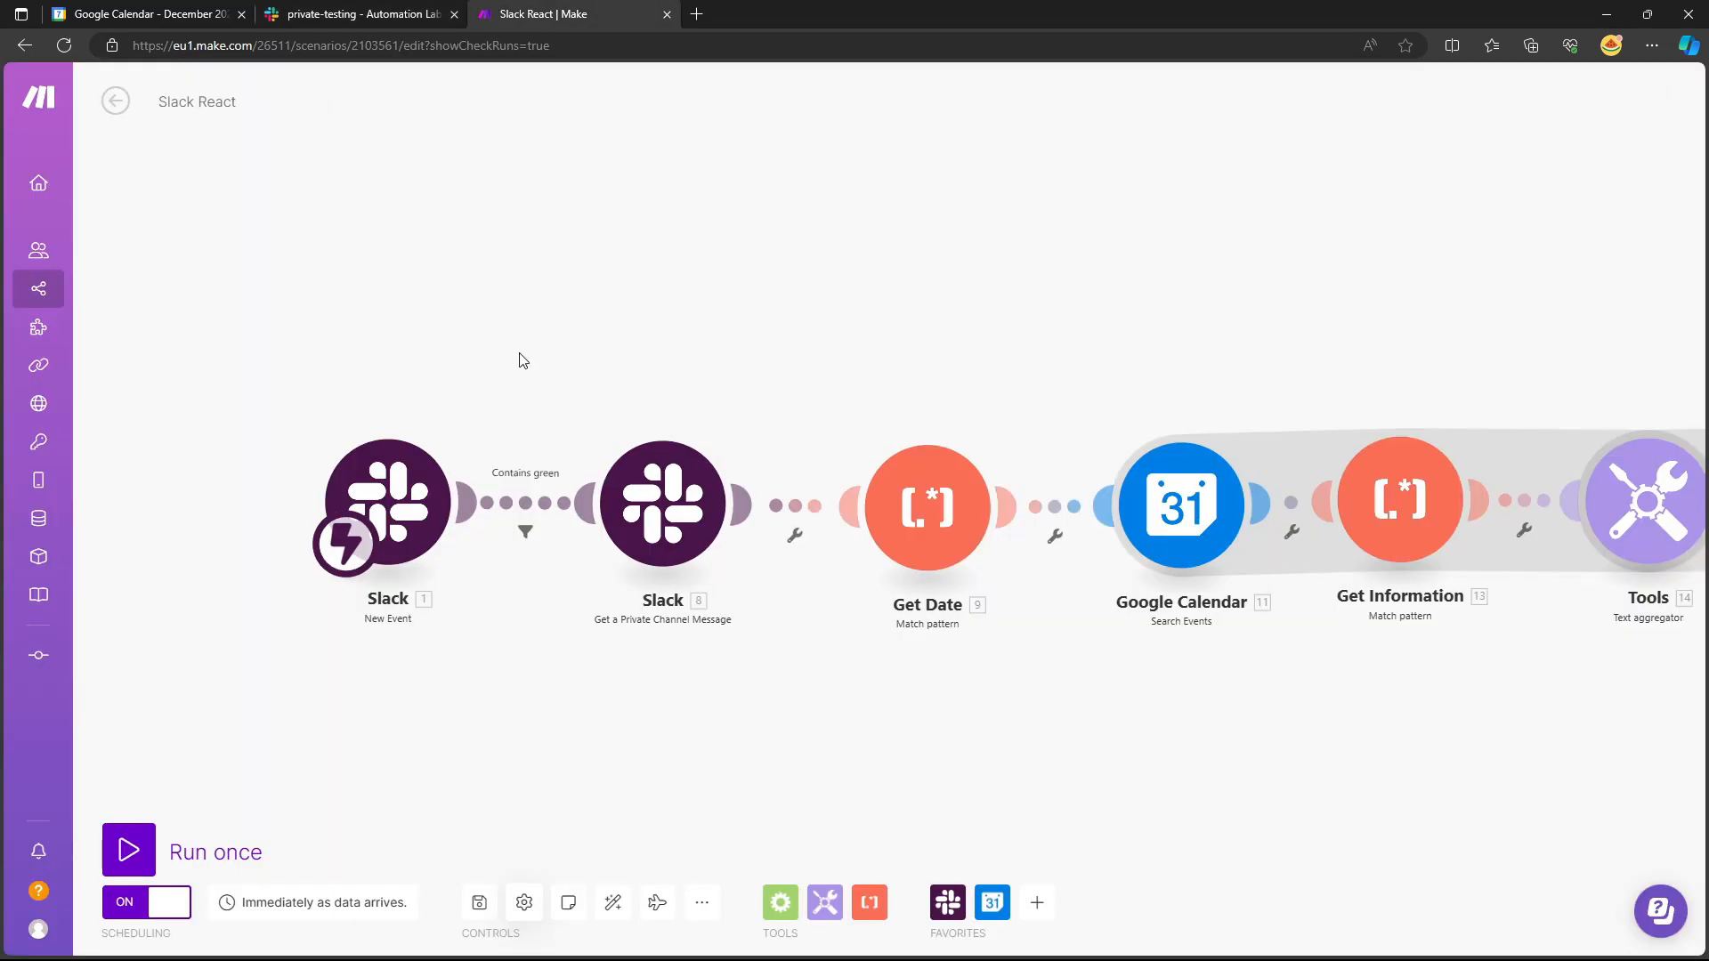
Examine the "Contains green" filter condition in Make and search Slack's reaction emojis for "green" to see which names match.
left_click(527, 501)
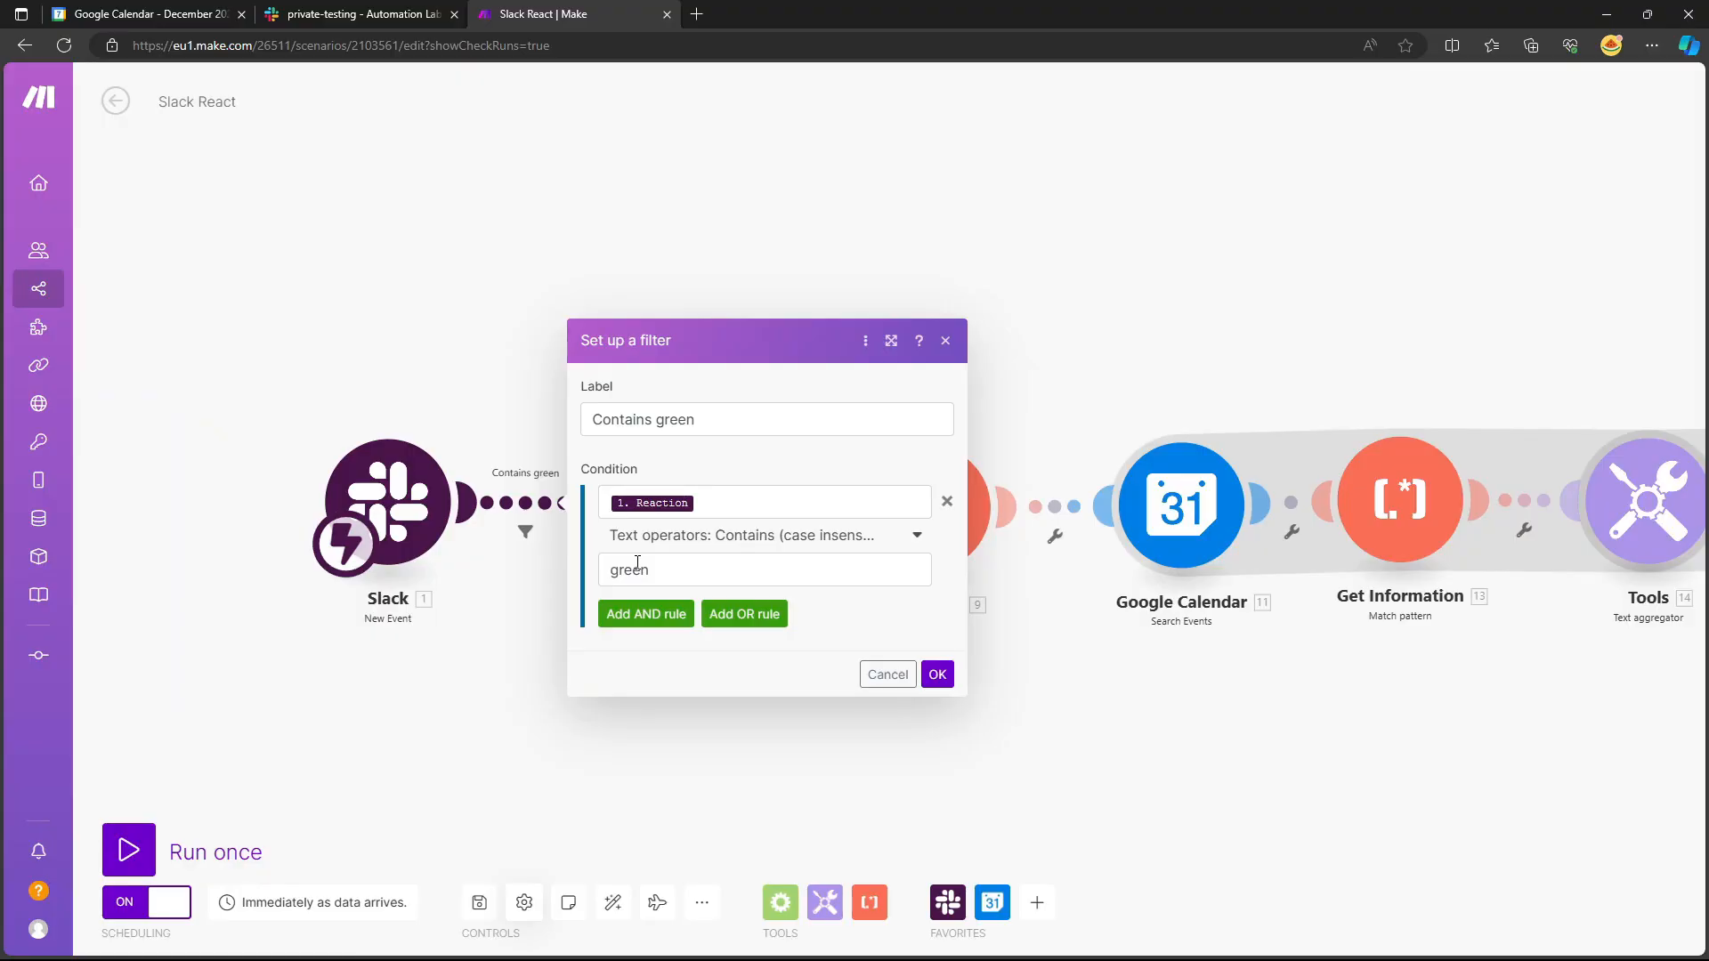
left_click(359, 18)
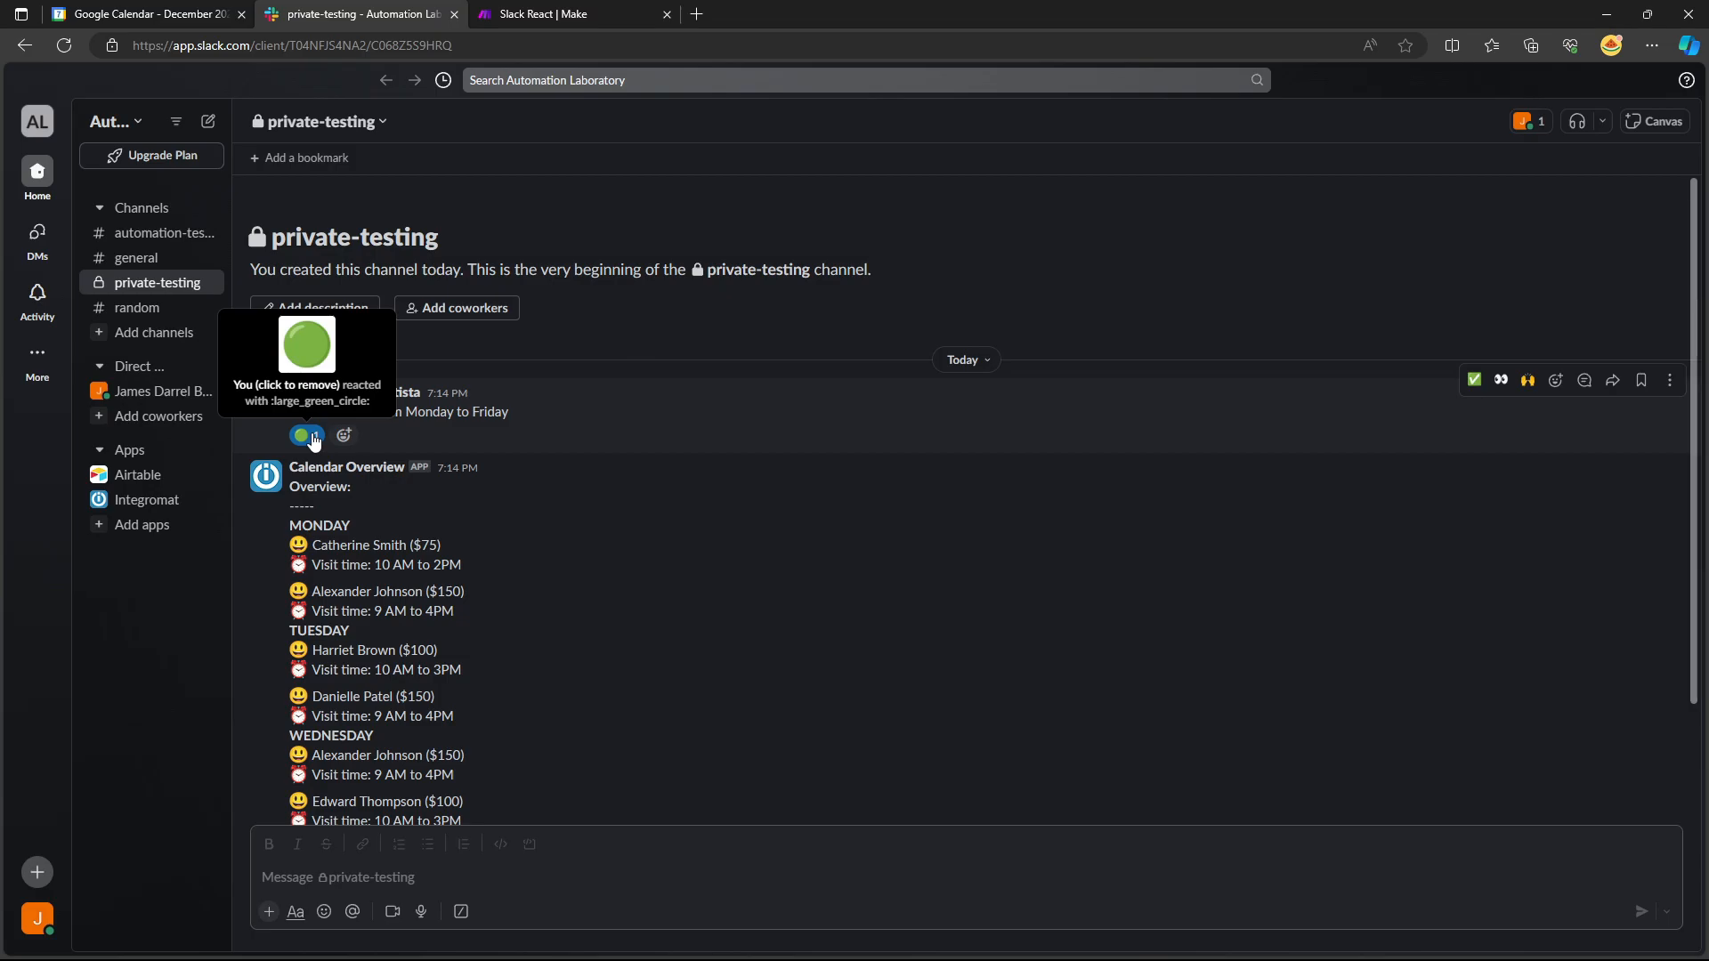
left_click(1556, 380)
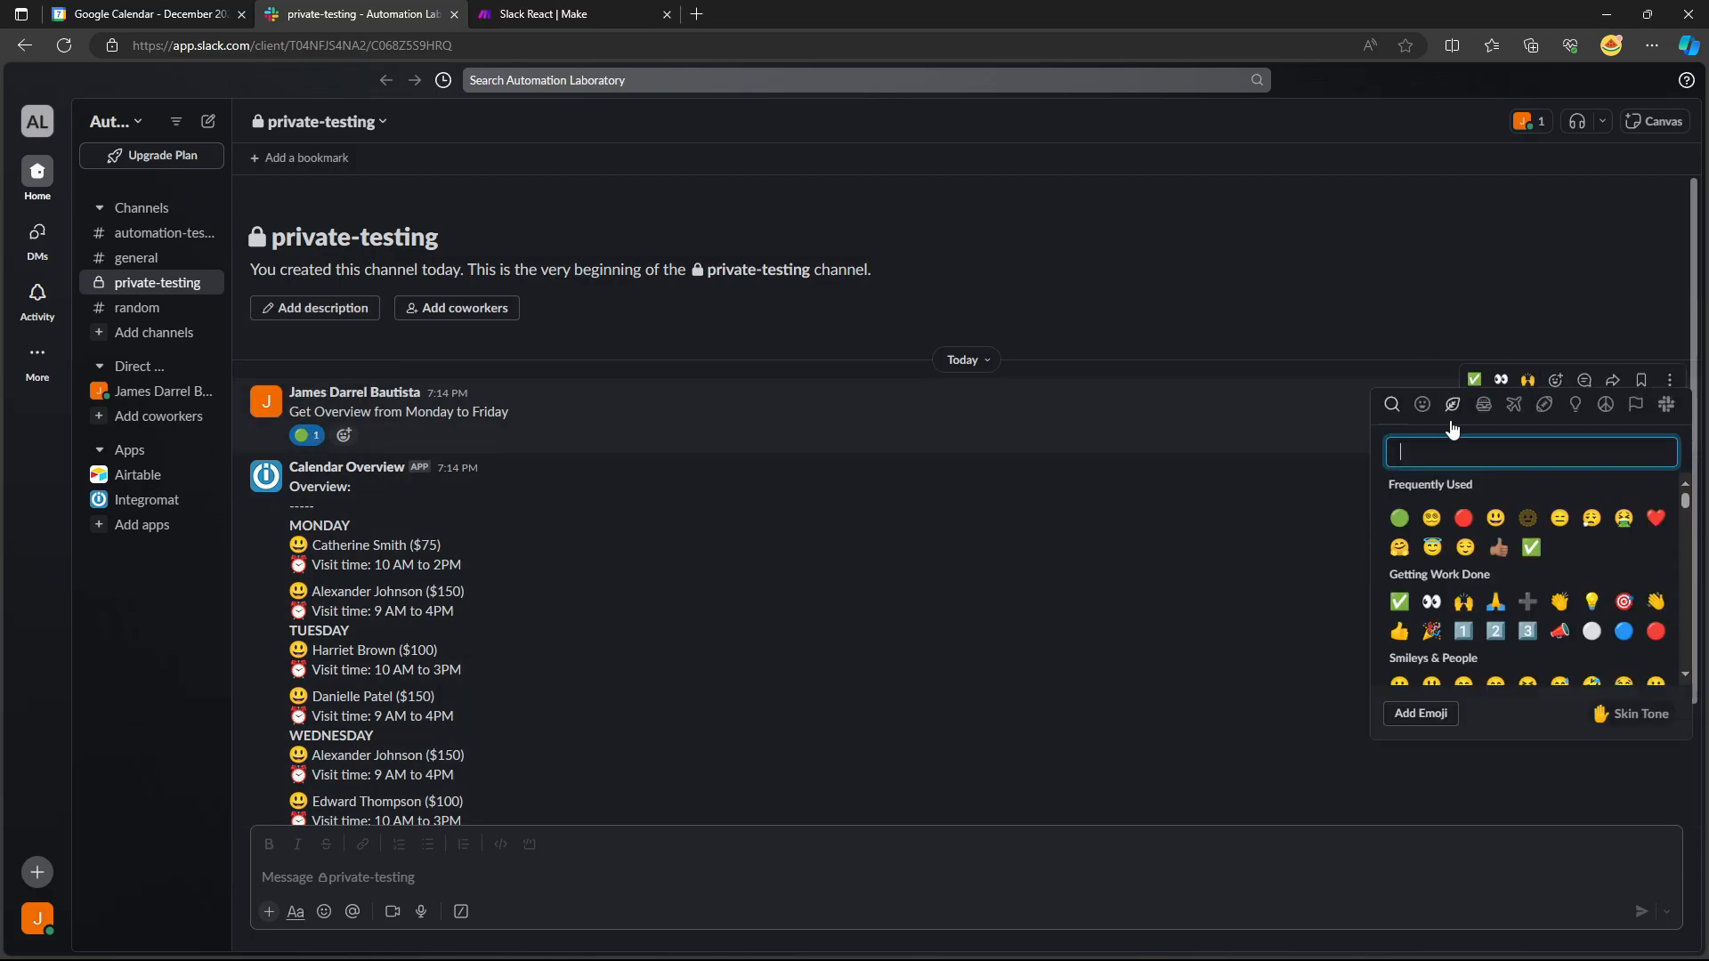
type("green")
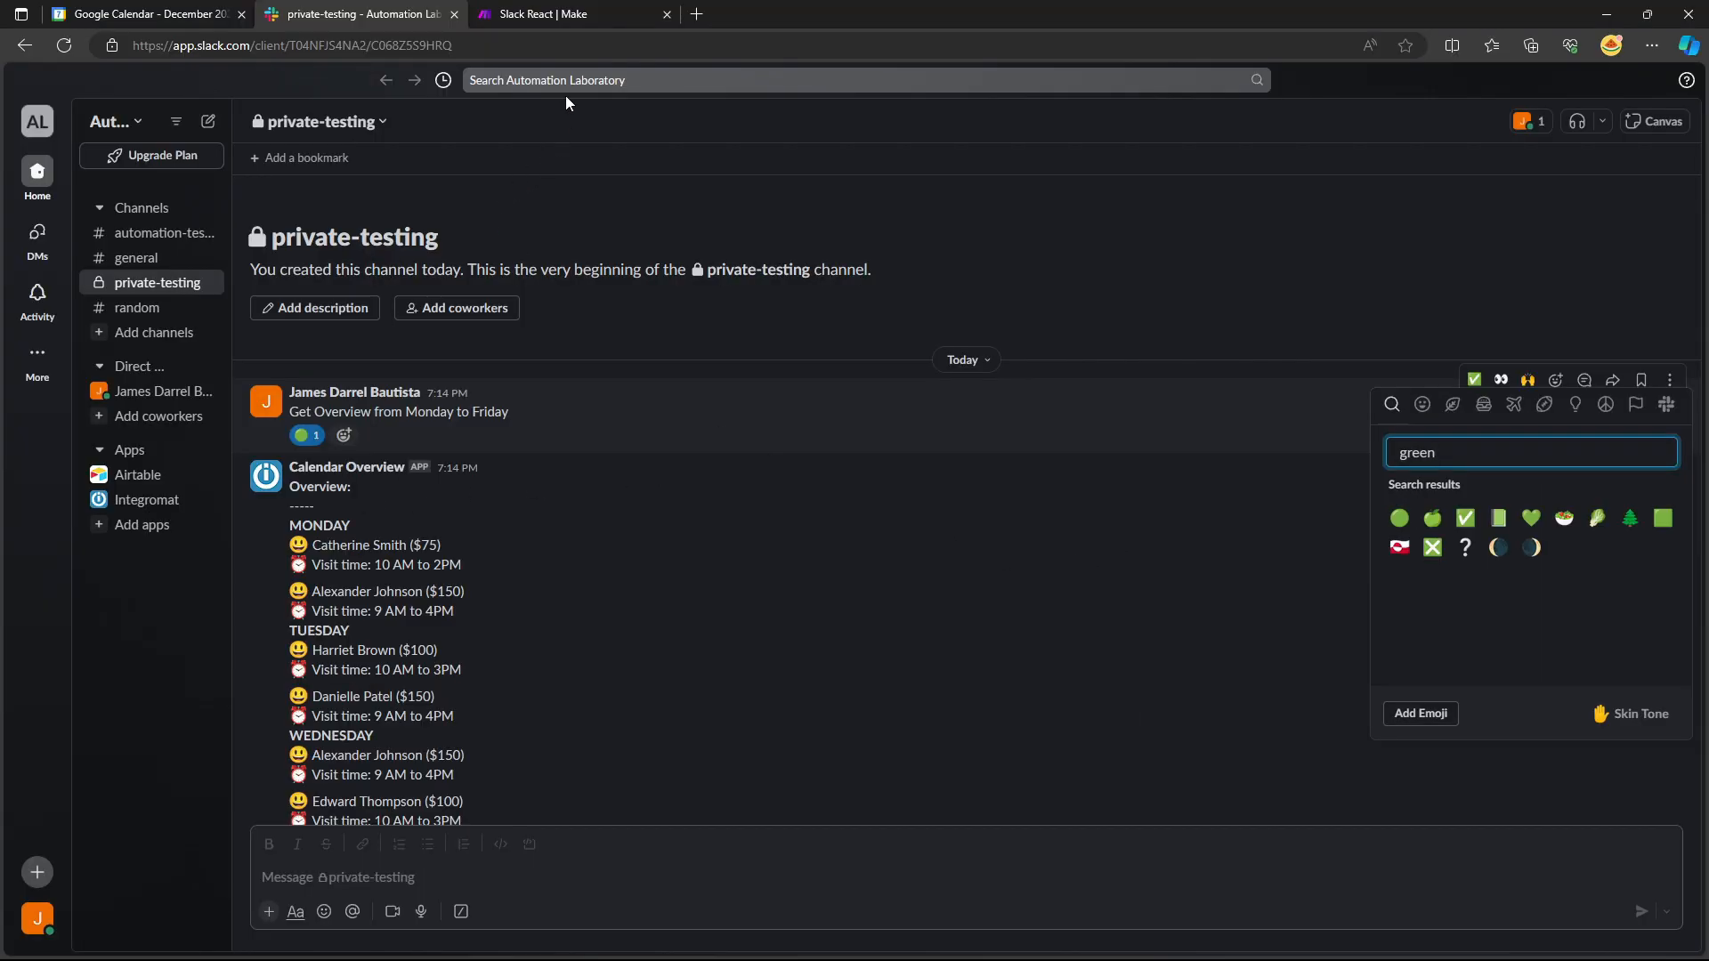
left_click(543, 14)
left_click(508, 244)
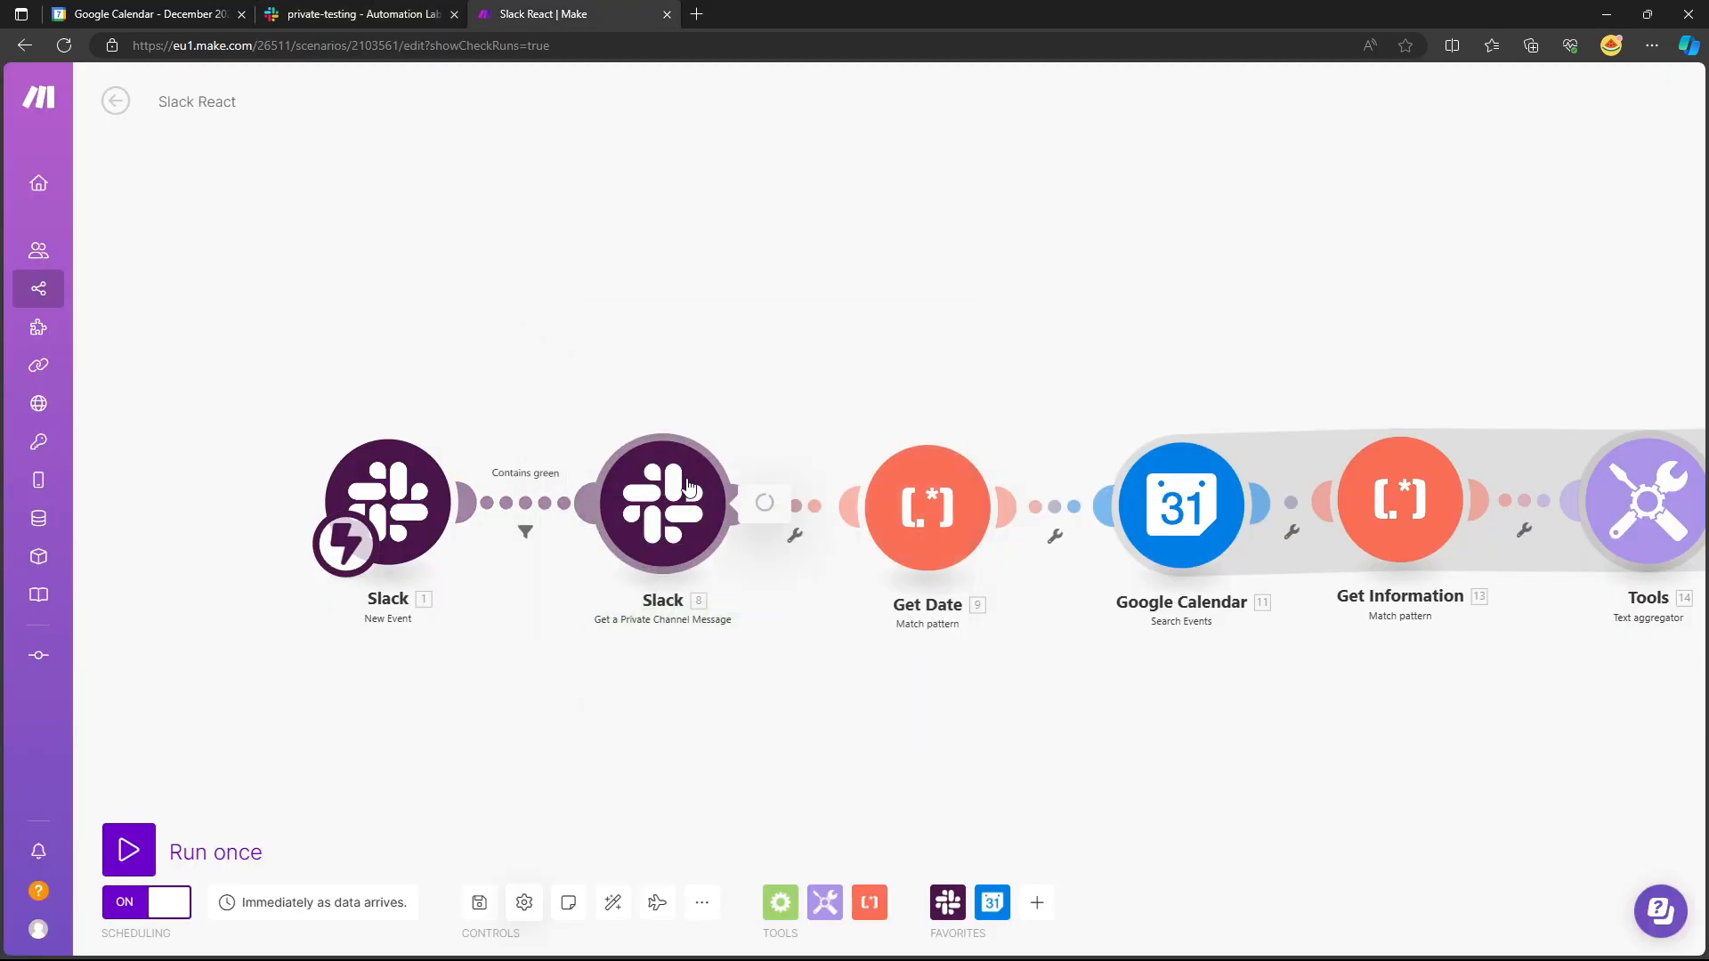
Review the Get a Private Channel Message module's channel and message ID, and compare them with the overview request in Slack.
left_click(685, 482)
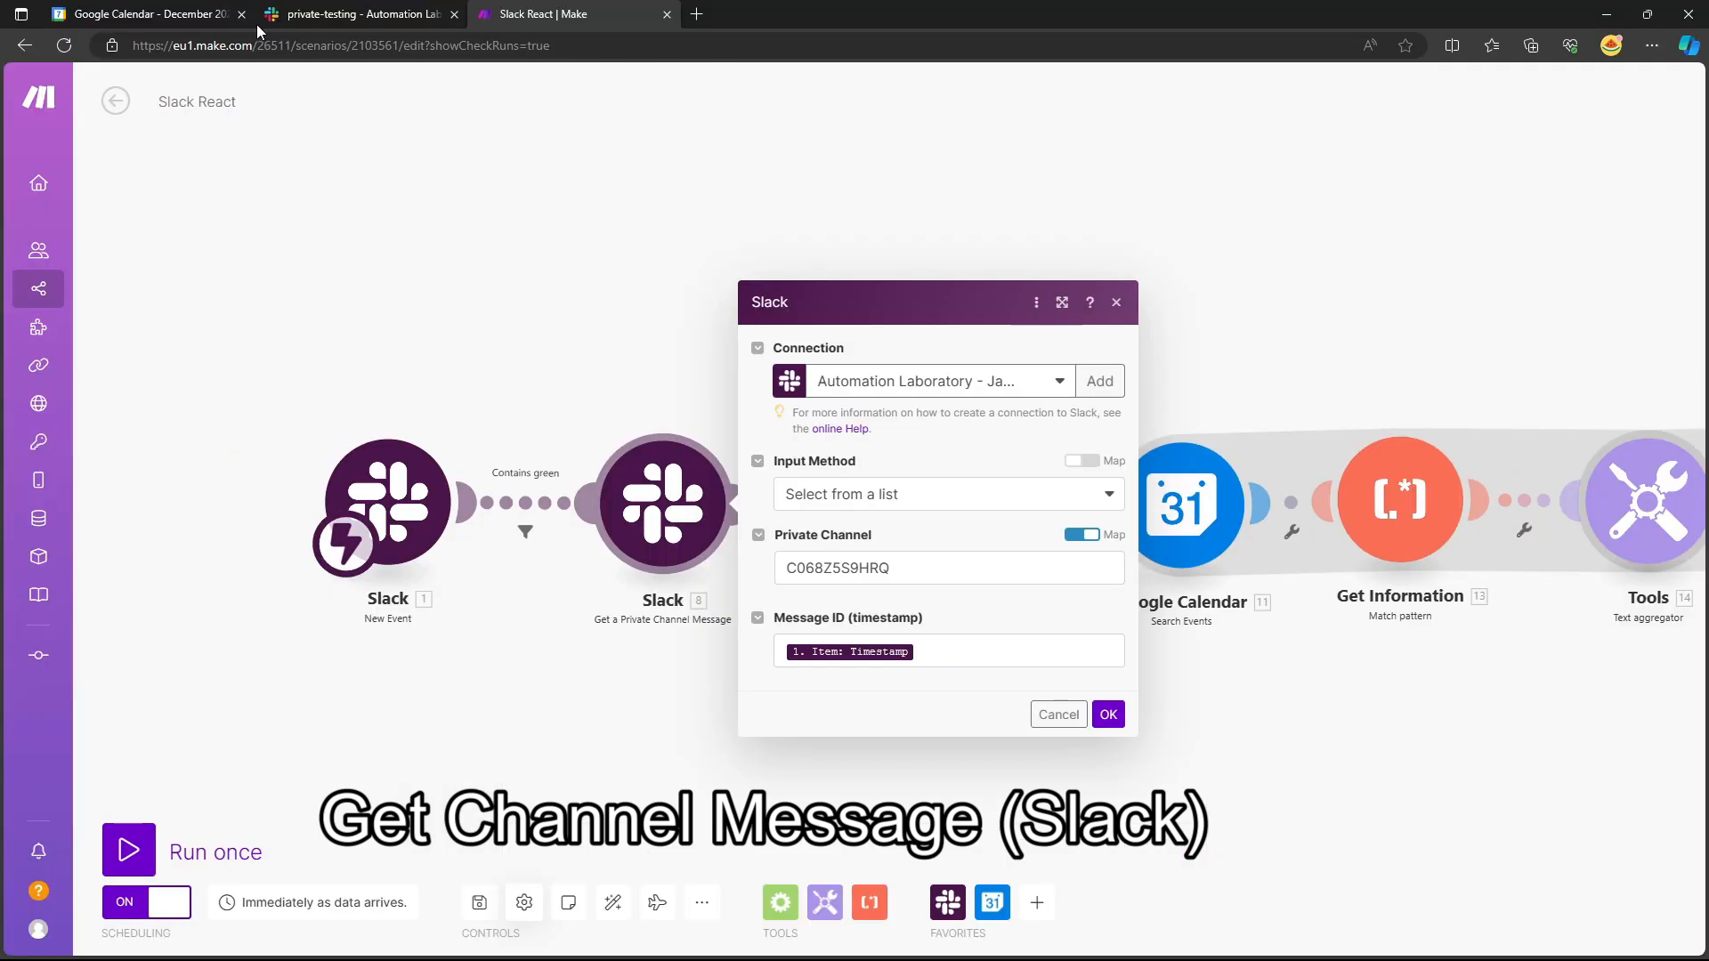
left_click(356, 14)
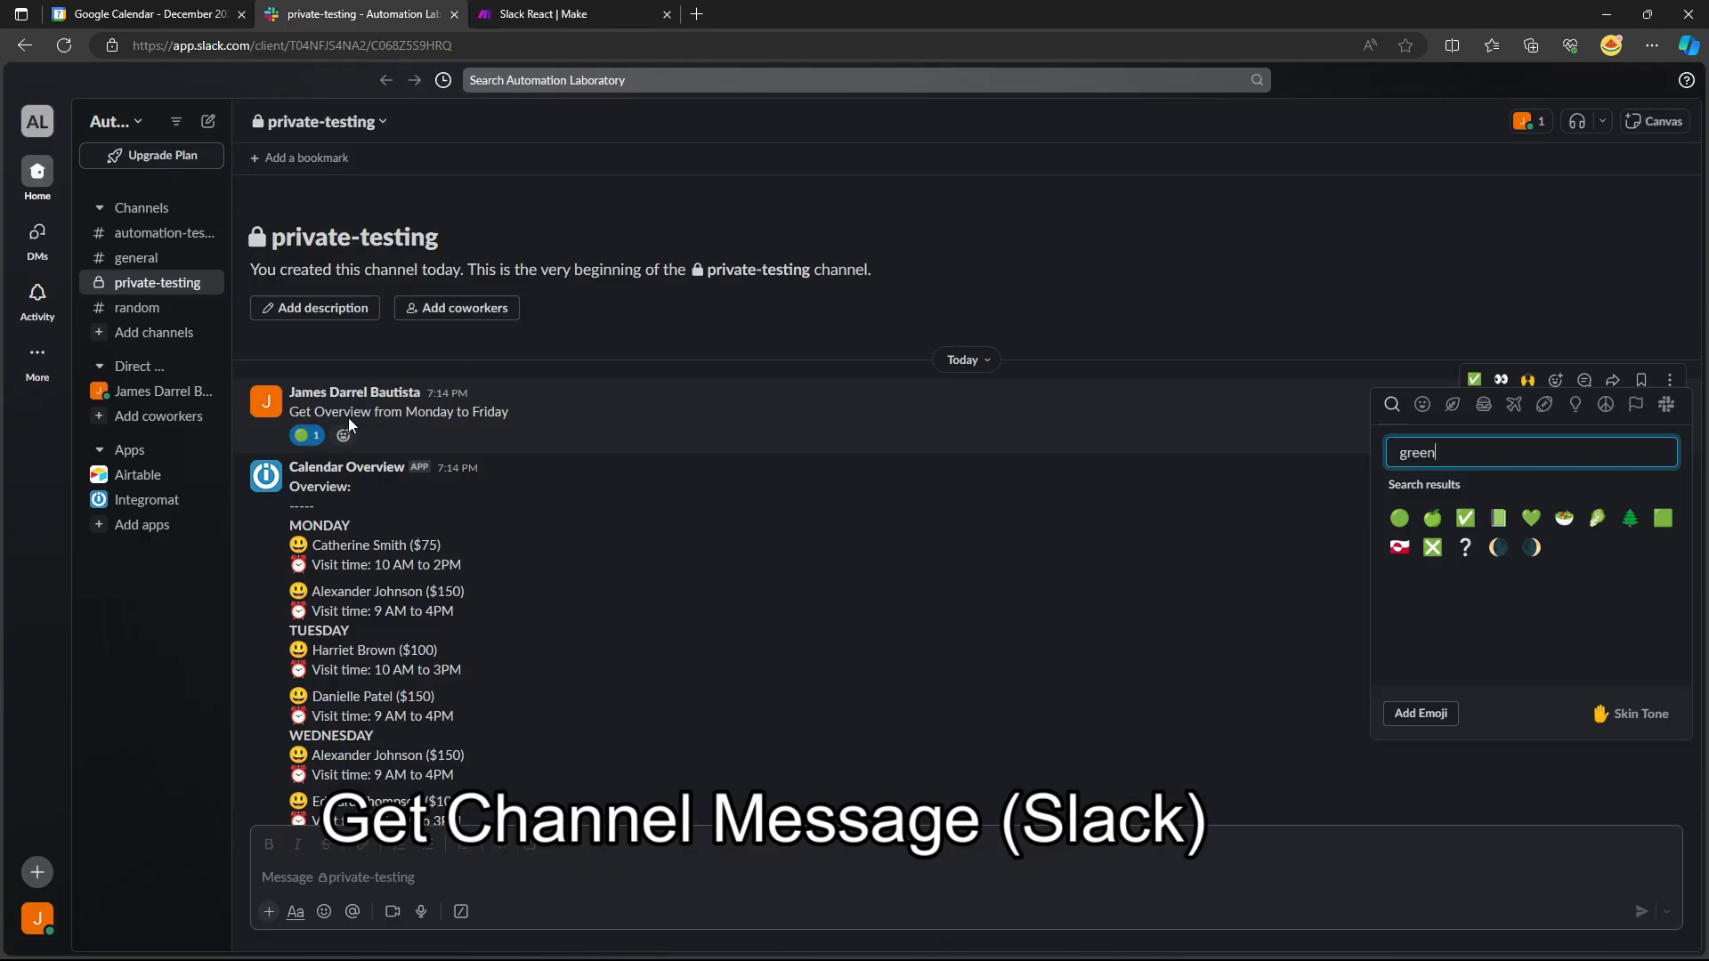
left_click(300, 412)
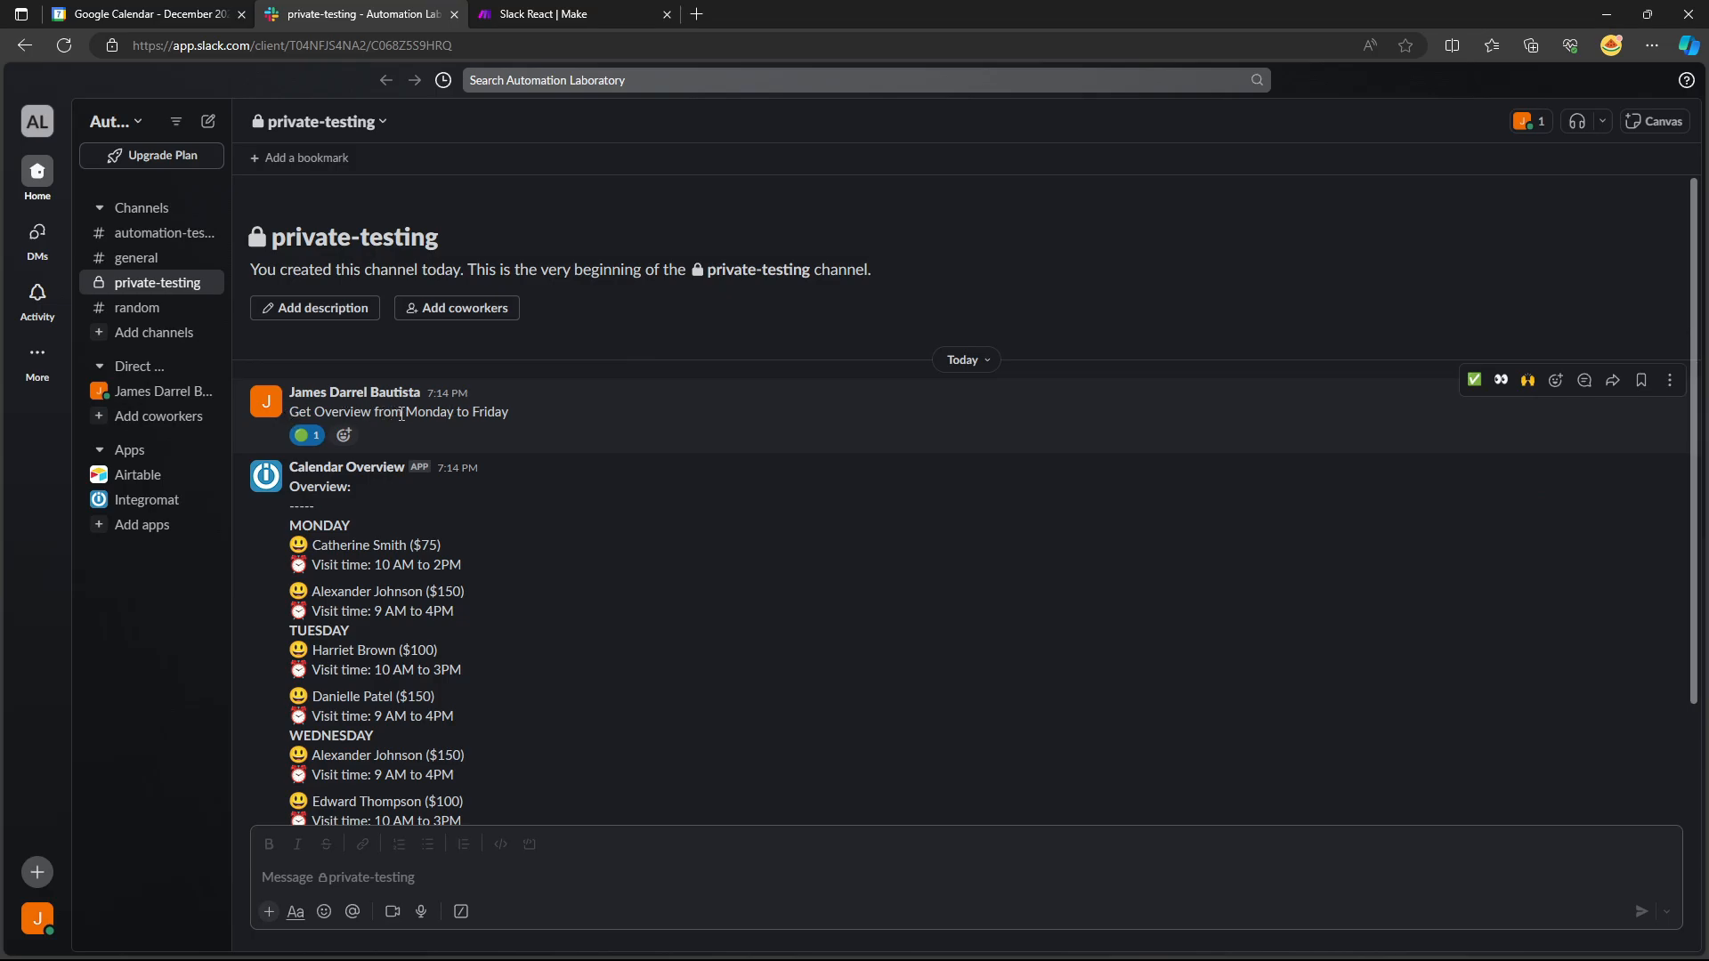
double_click(427, 414)
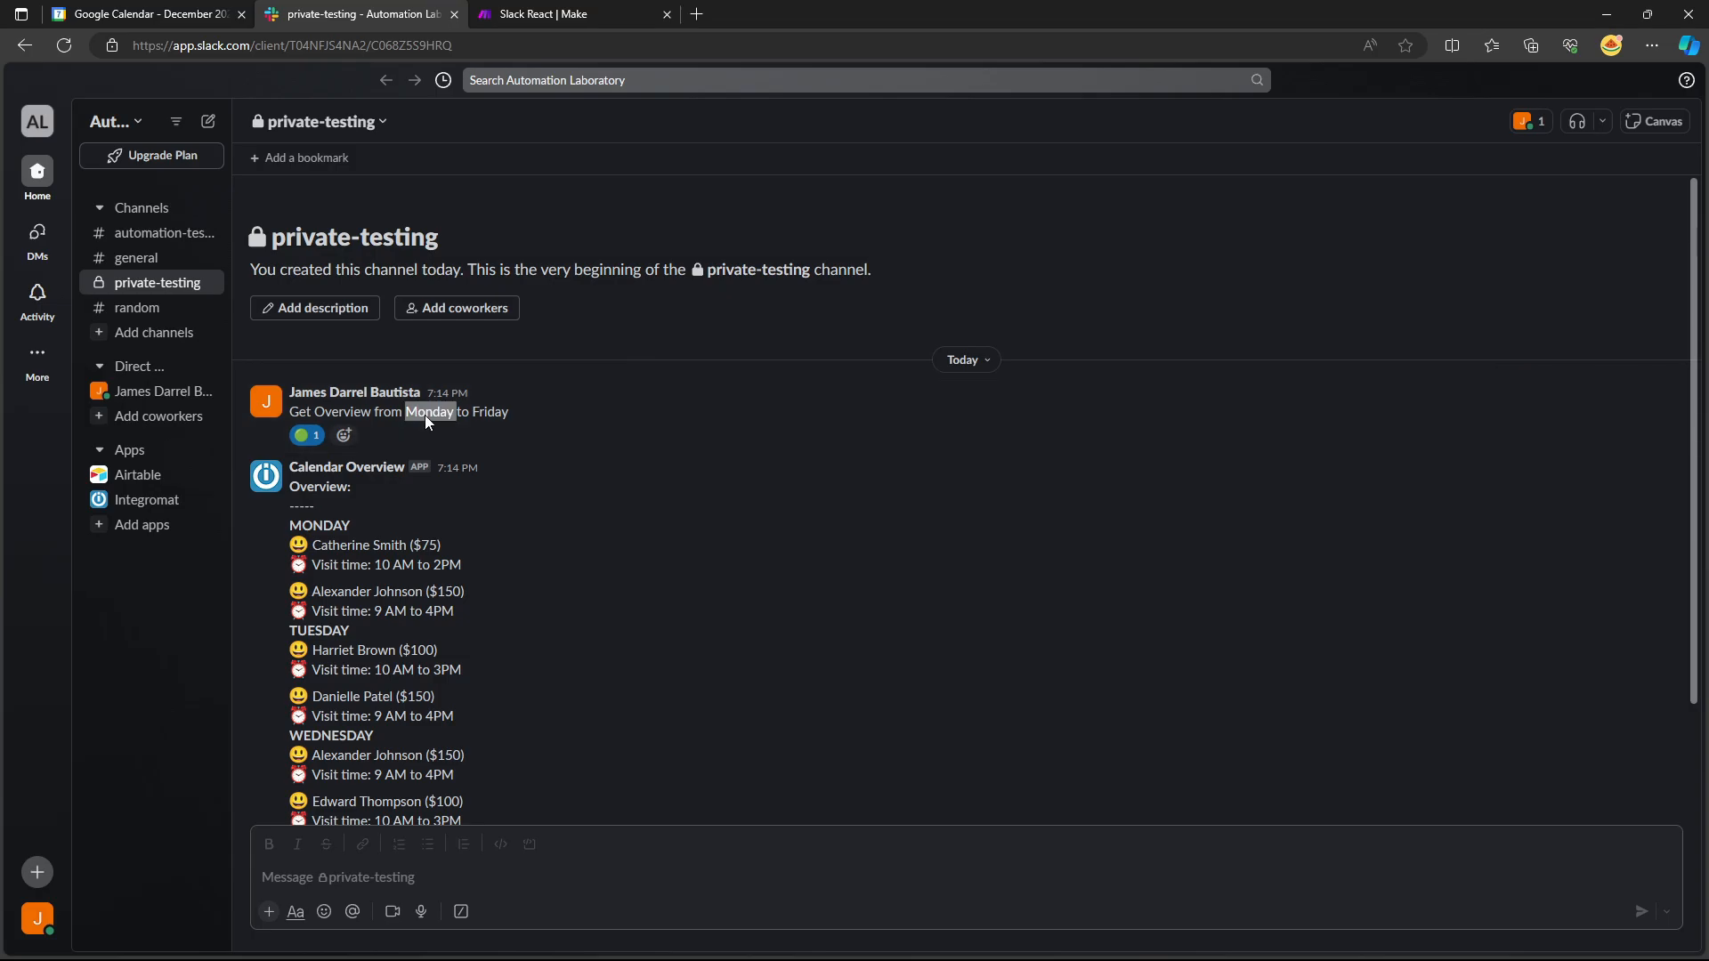
left_click(603, 15)
left_click(653, 228)
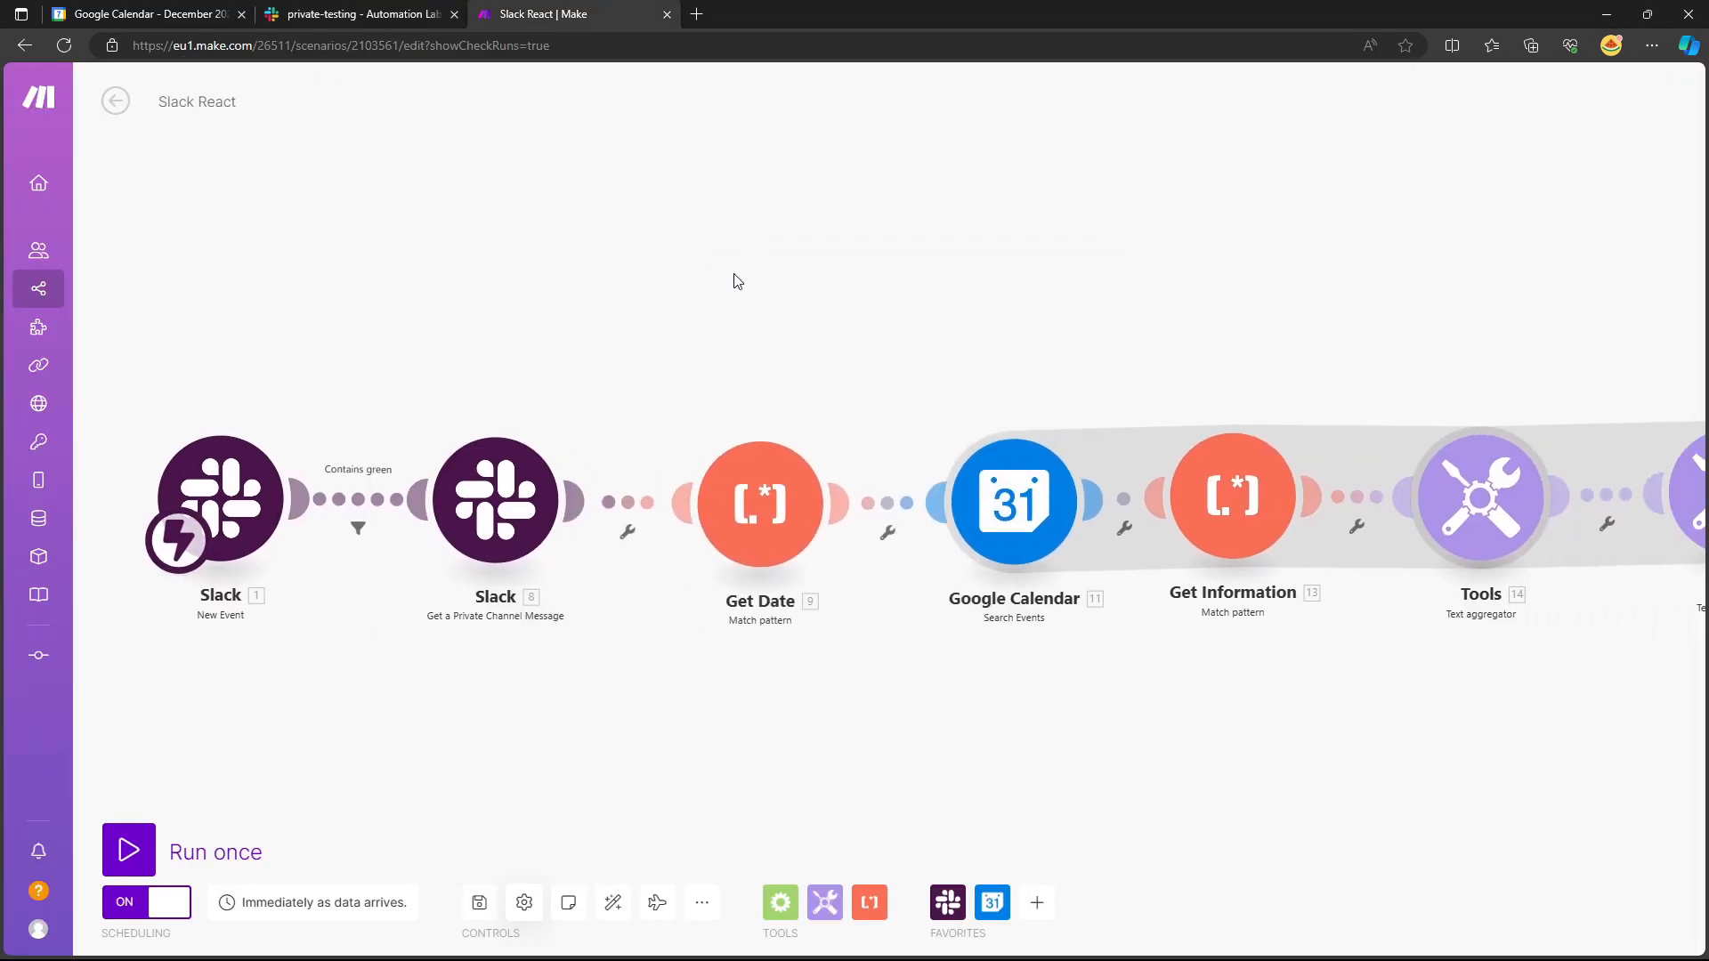
Inspect the regular expression pattern and match options of the Get Date text parser module.
left_click(759, 503)
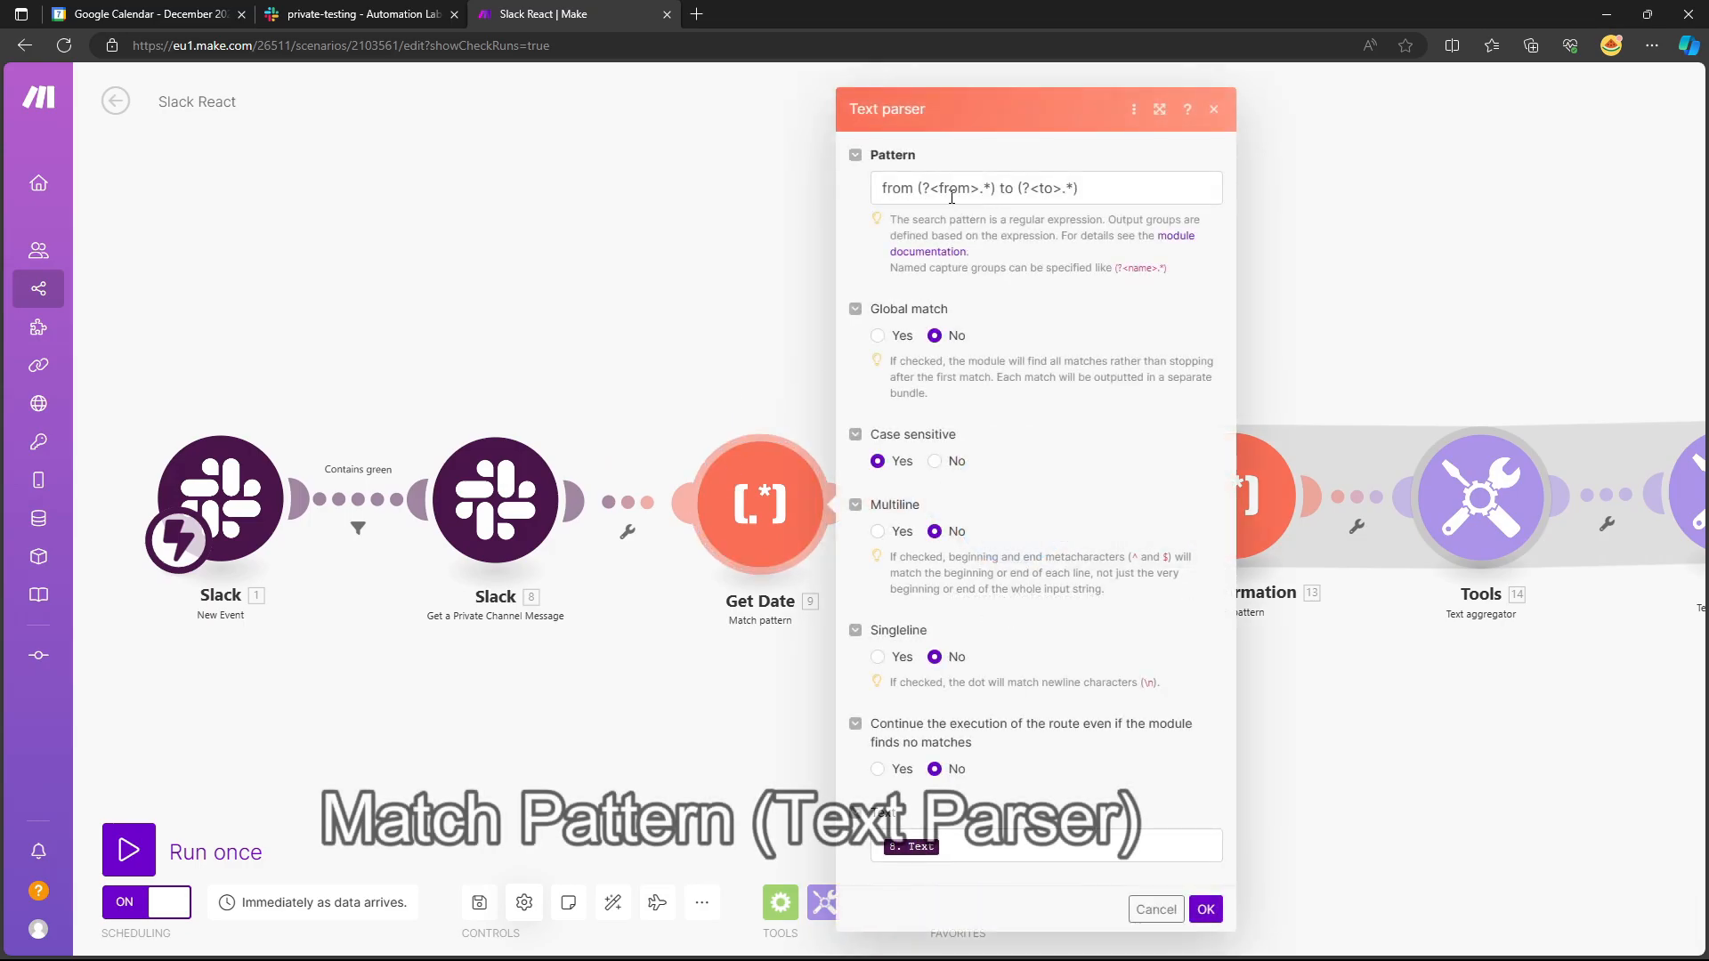
left_click(691, 389)
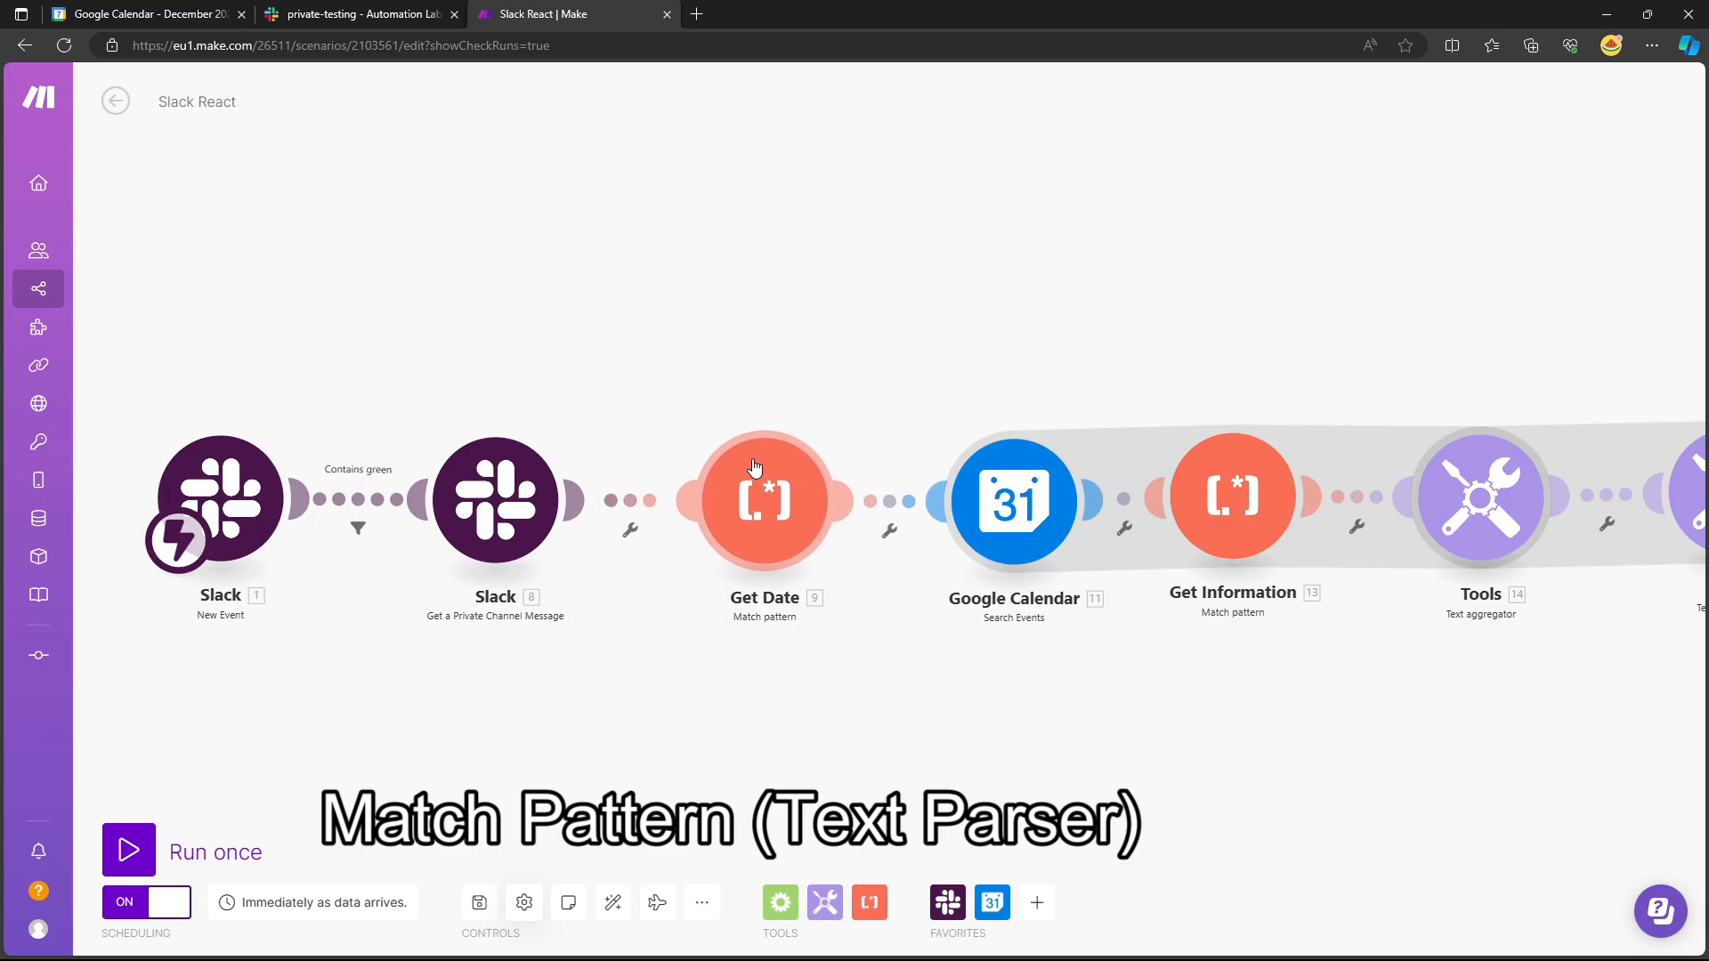
Look up the Text parser's Match pattern module and compare the Get Date pattern with the day range in the Slack overview request.
left_click(870, 903)
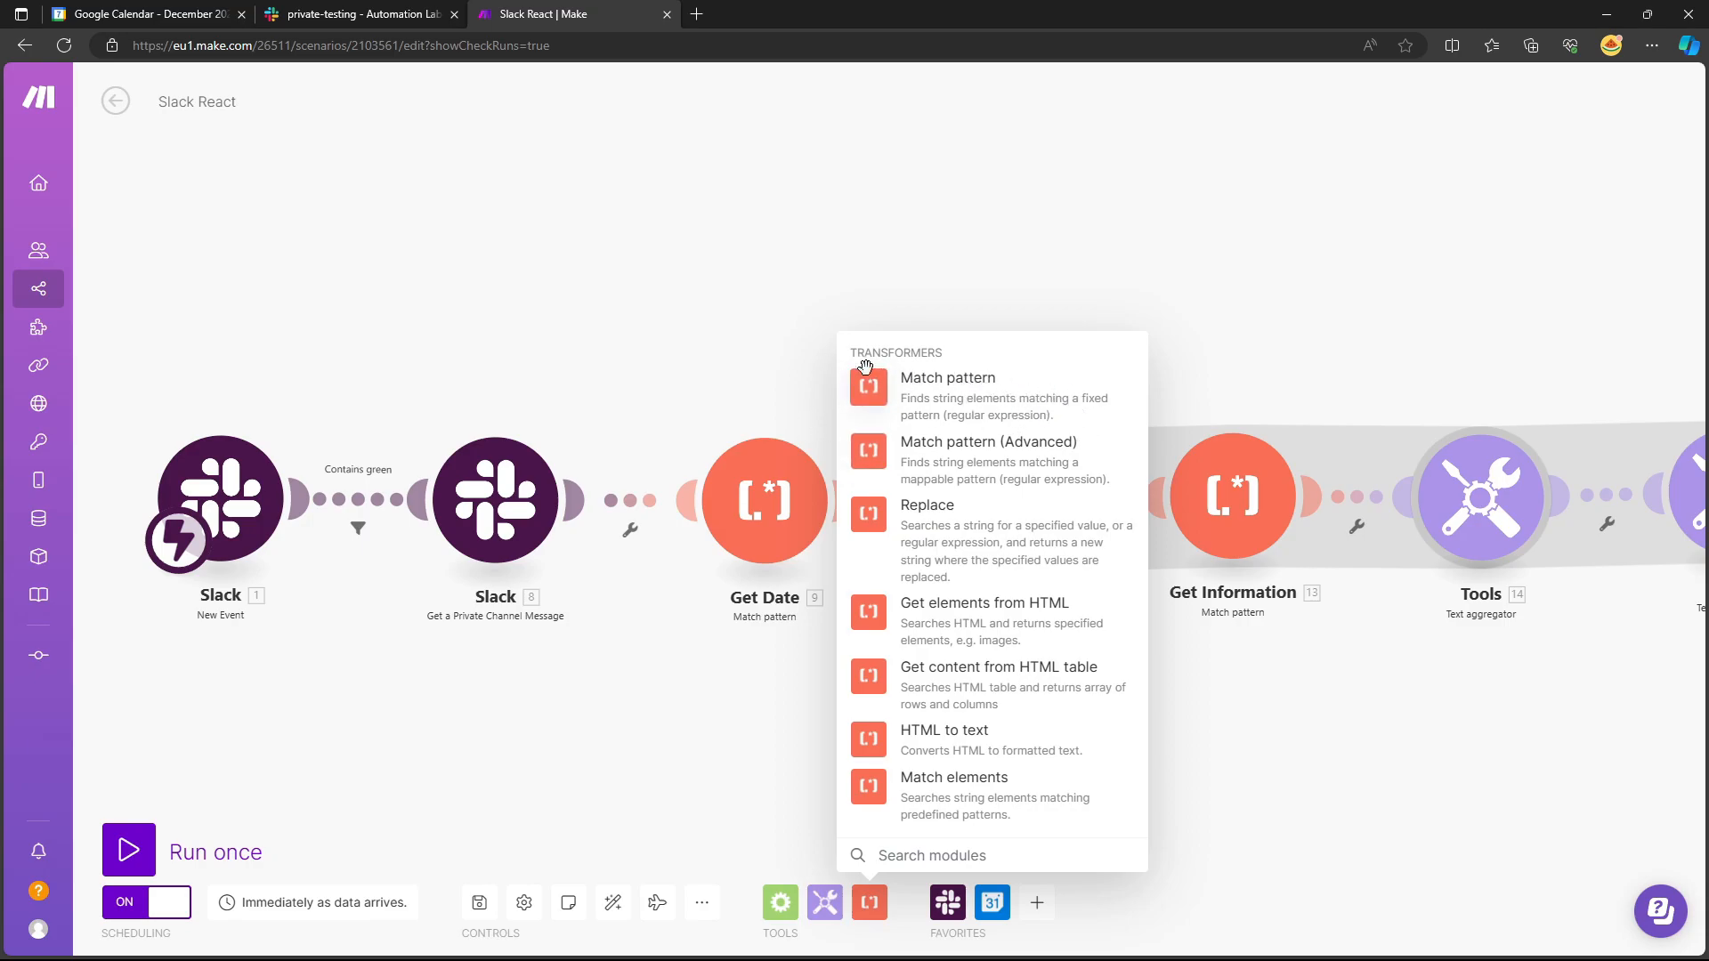
left_click(946, 373)
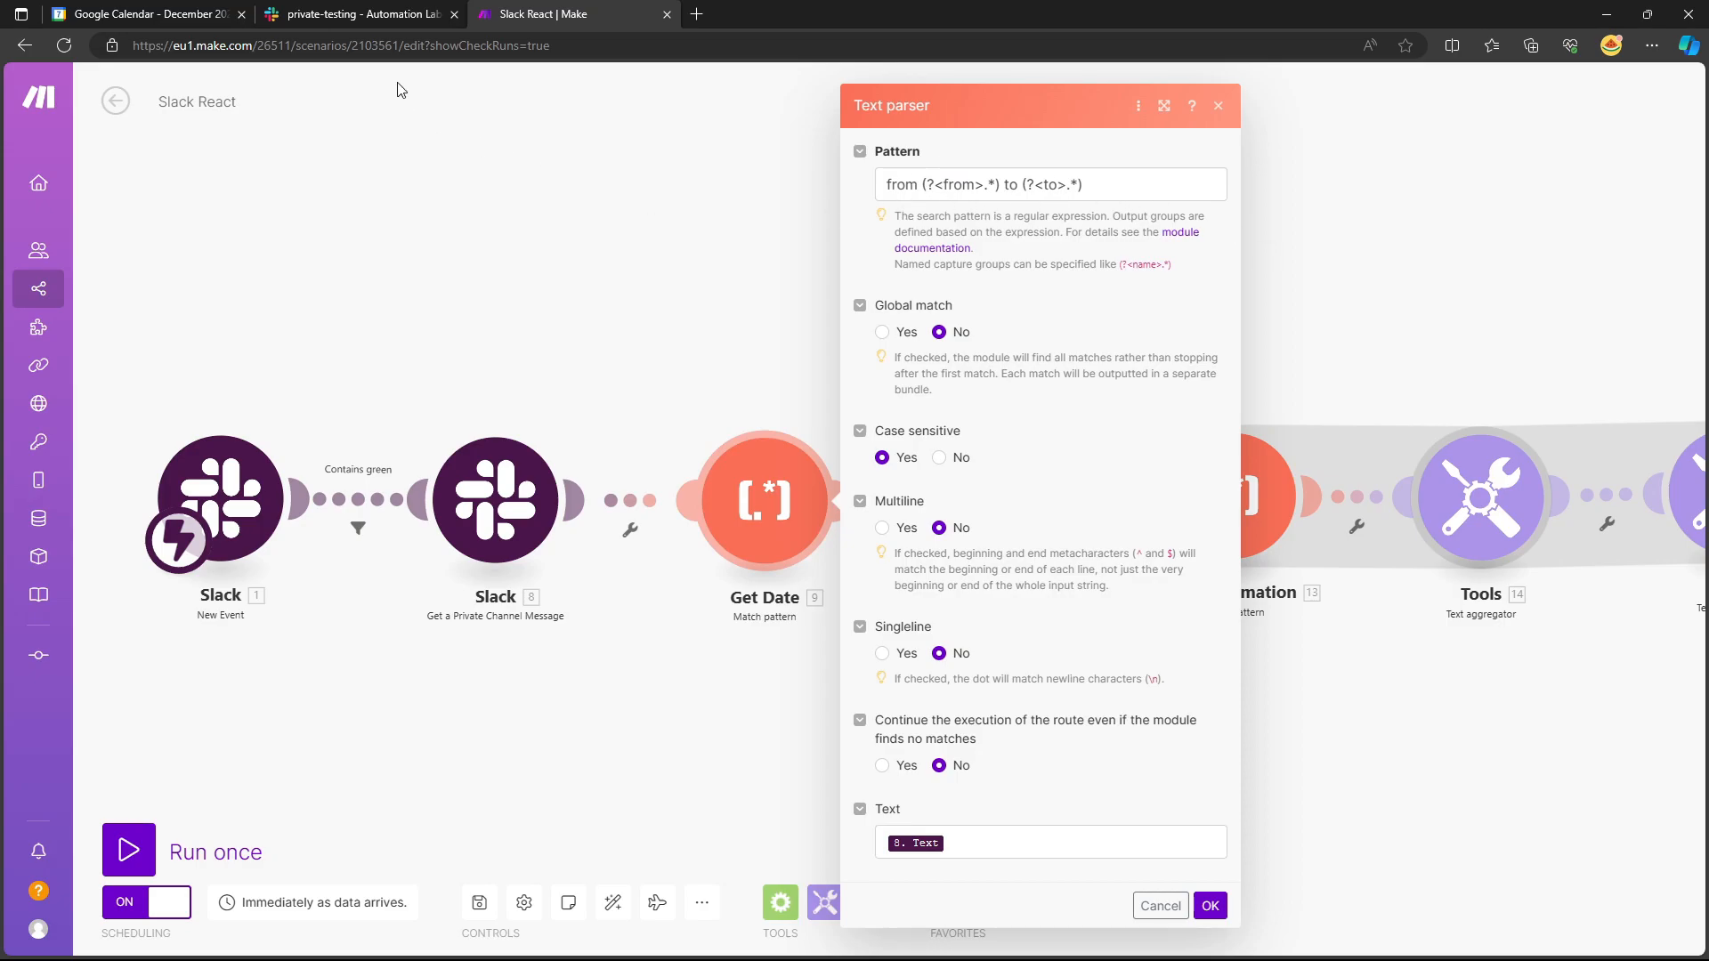
left_click(365, 14)
left_click_drag(407, 412, 503, 414)
left_click(482, 416)
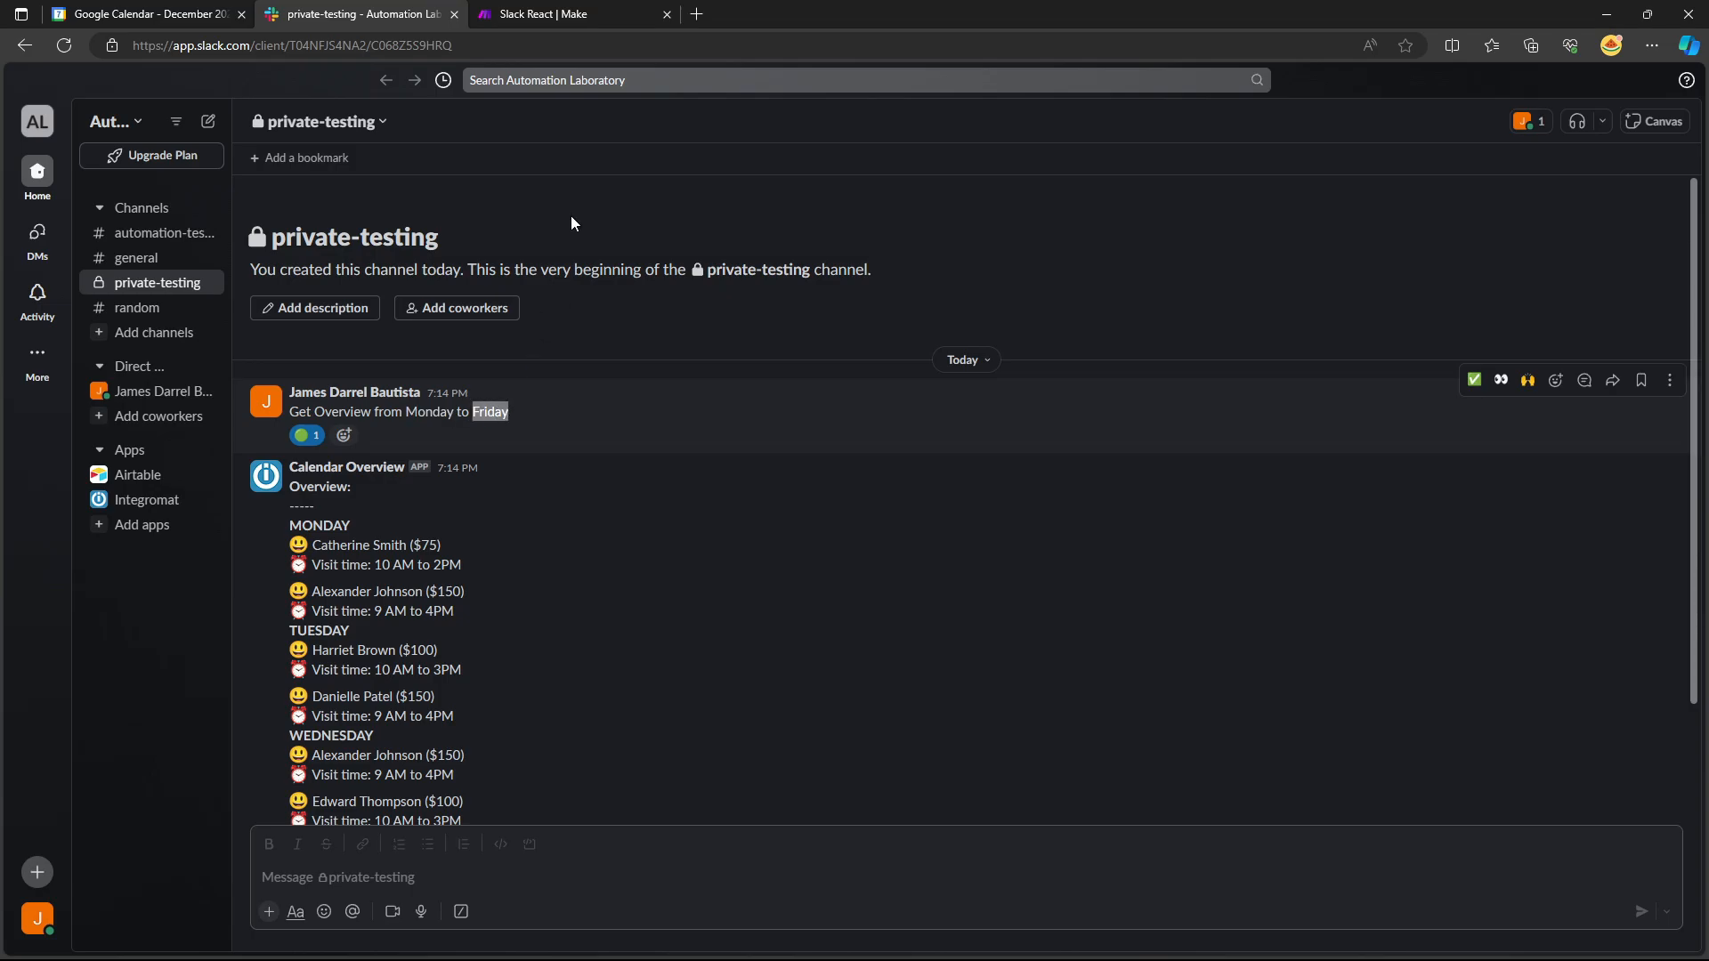
left_click(541, 15)
left_click(696, 403)
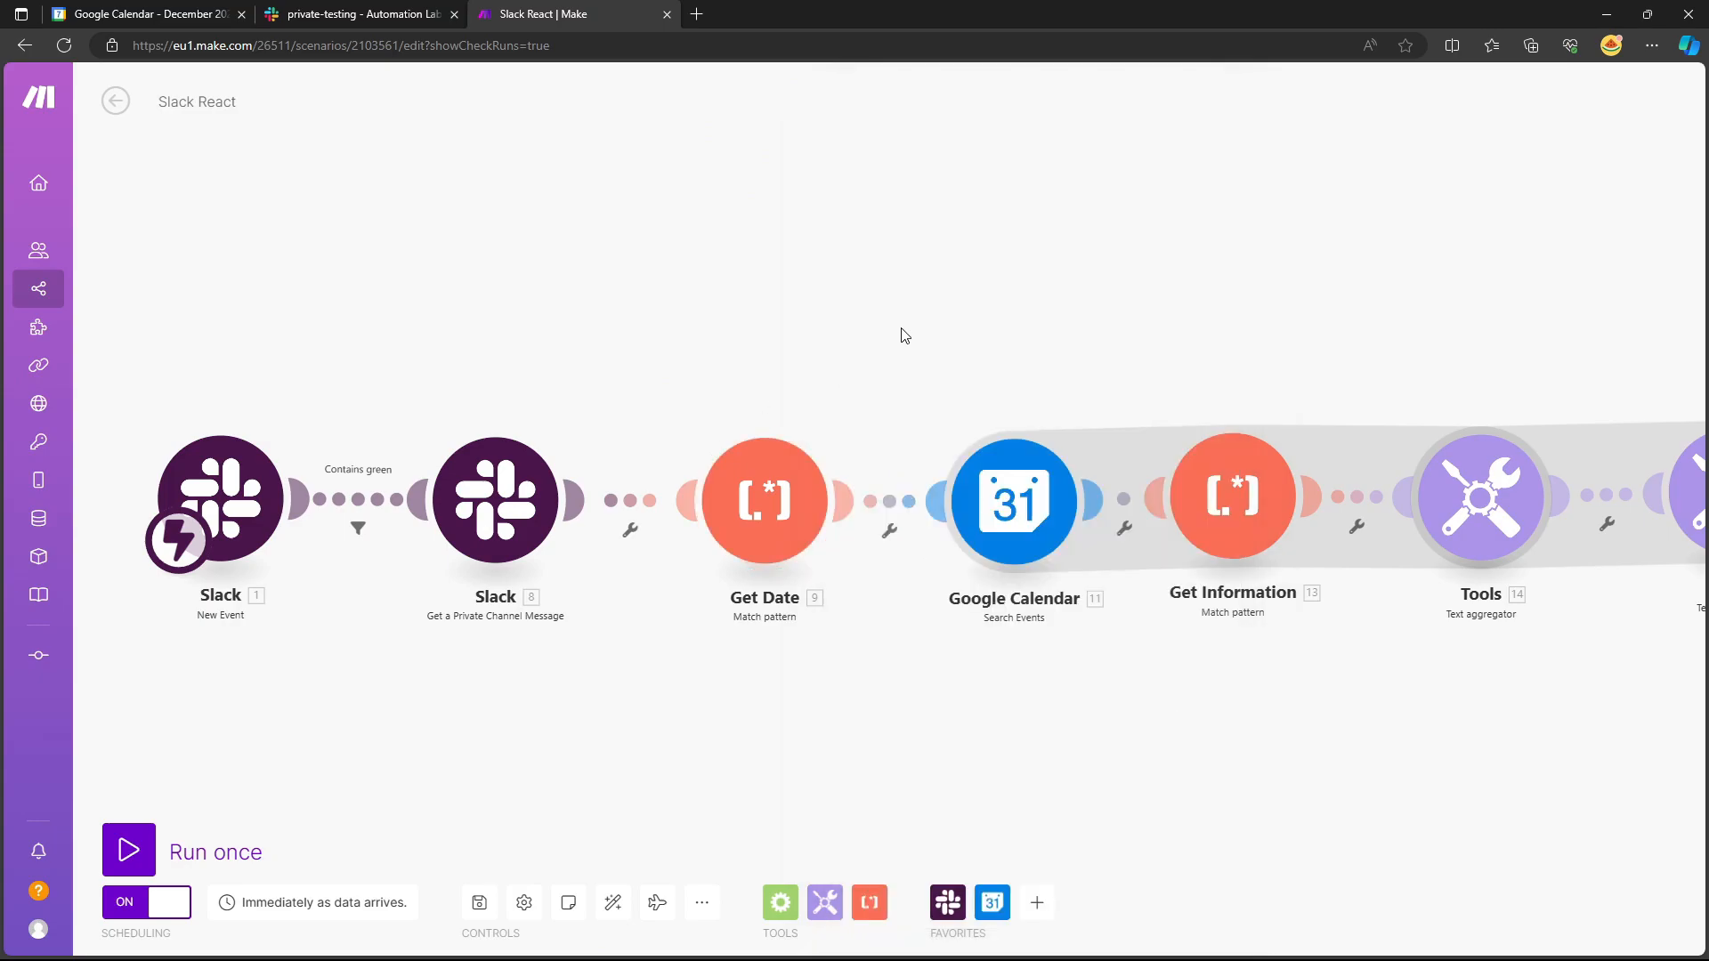
Leave the scenario editor with its changes saved and open the details of the Dec 7, 2023, 7:14:42 PM run from the history.
left_click(117, 102)
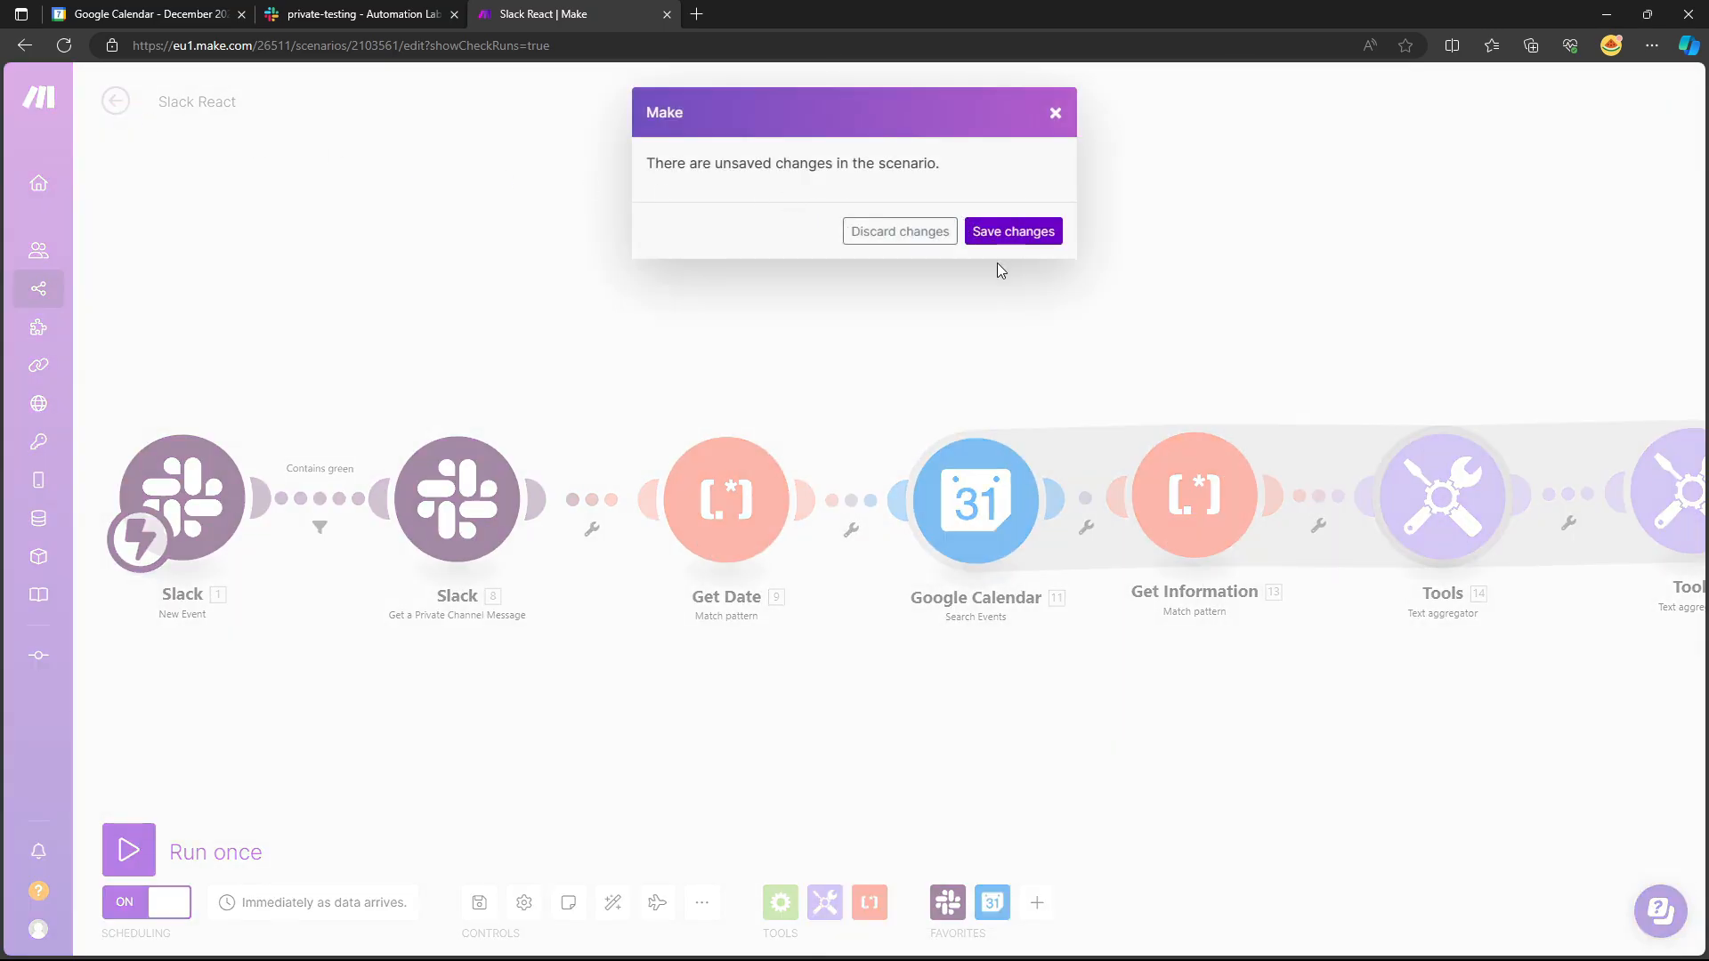
left_click(998, 234)
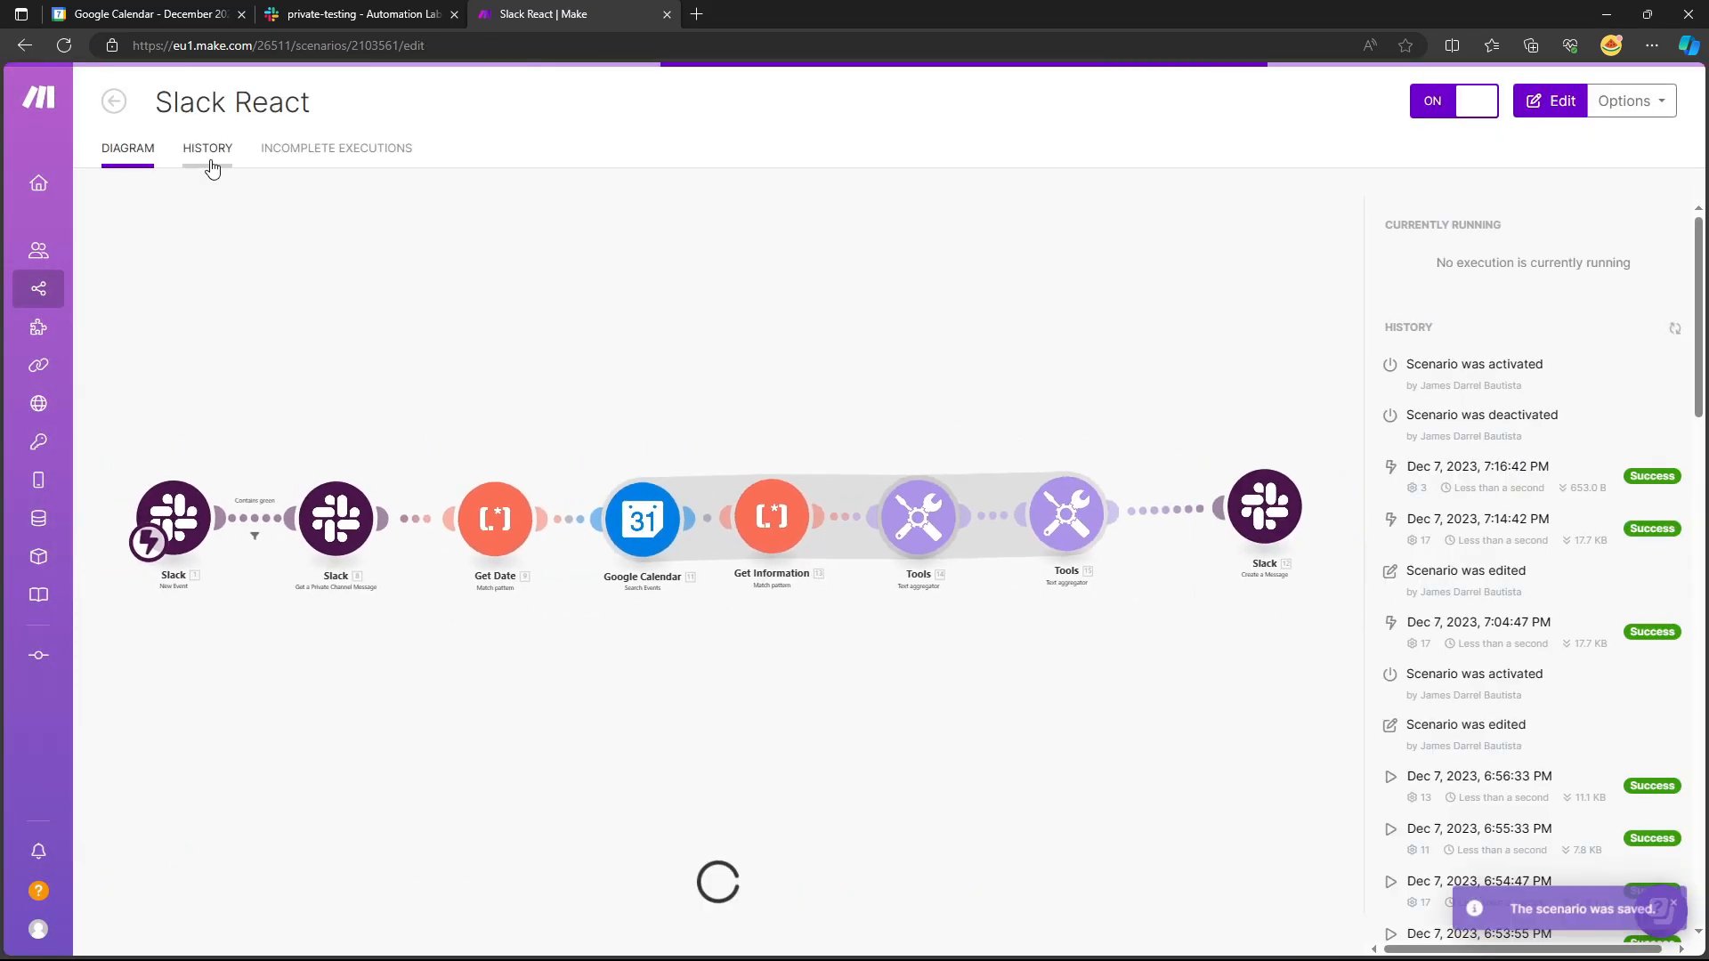
left_click(220, 168)
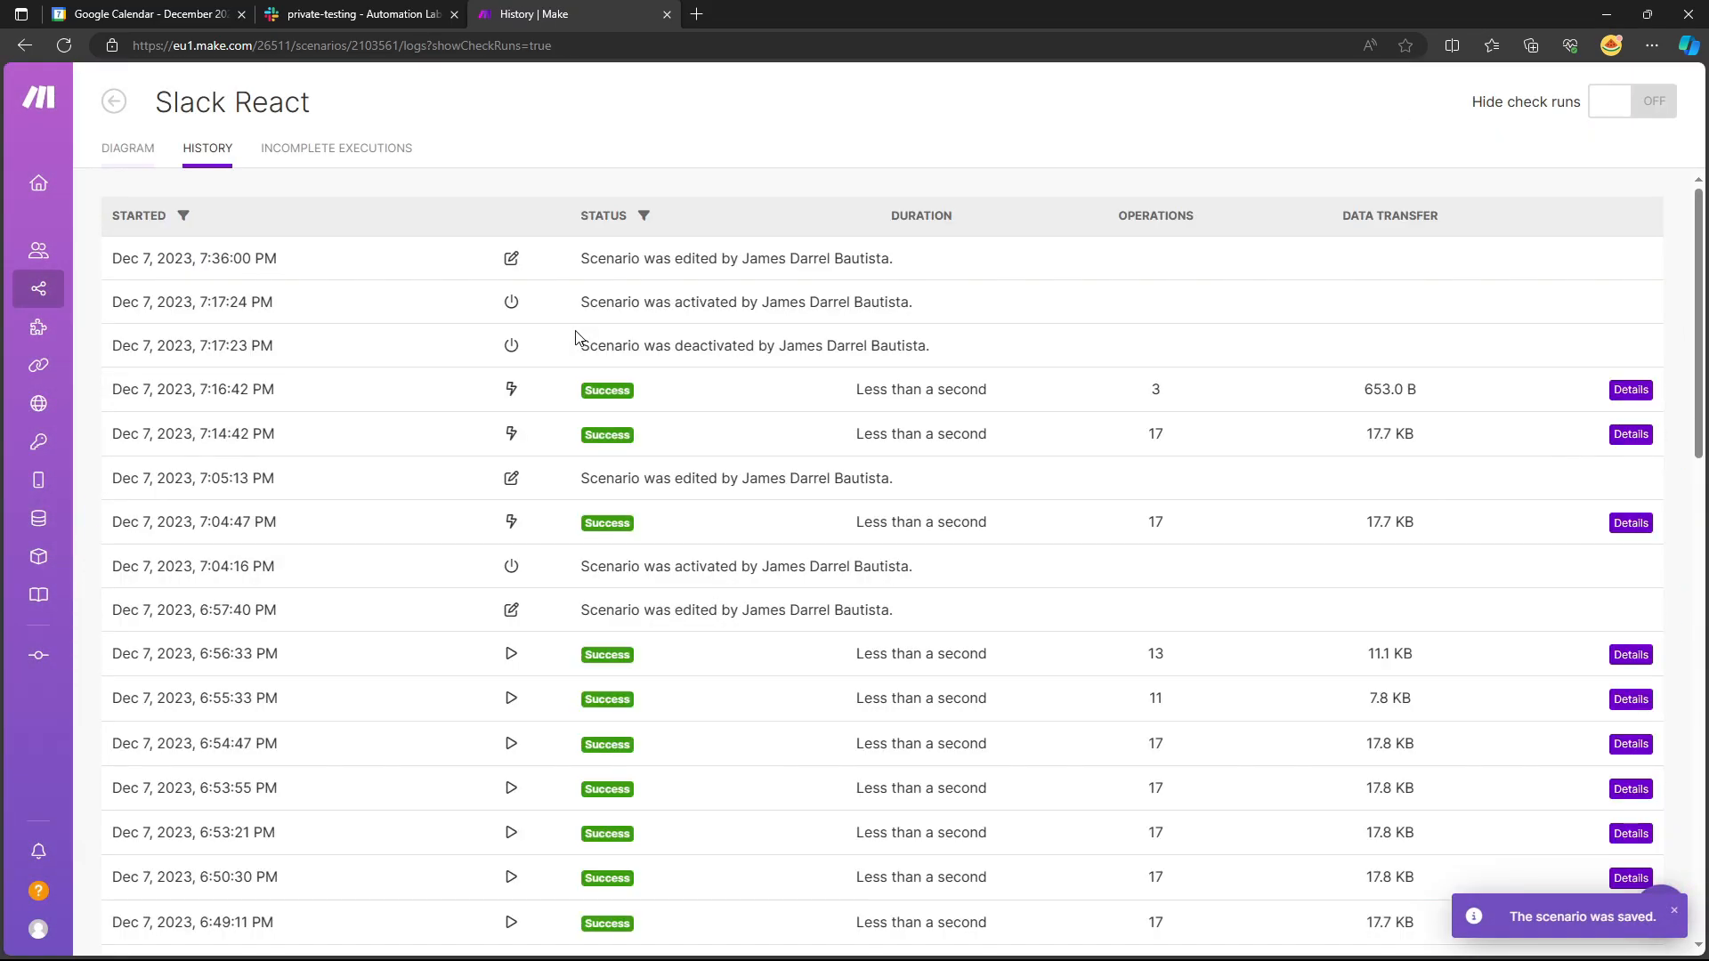
left_click(1631, 391)
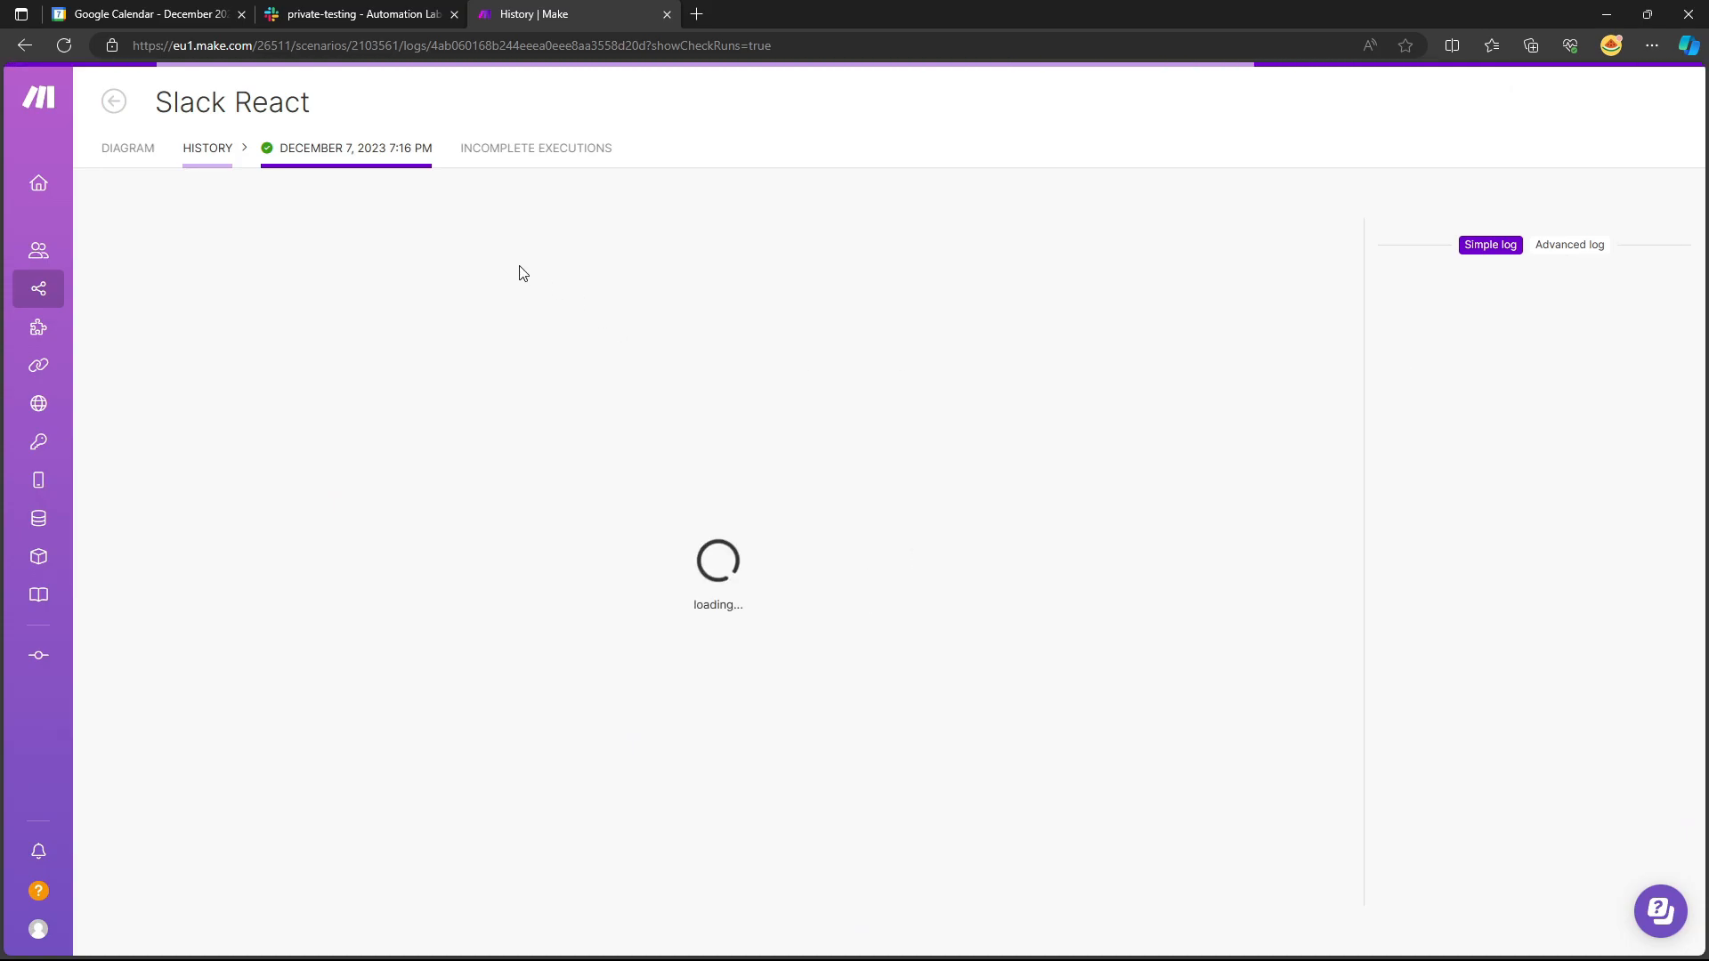
left_click(114, 101)
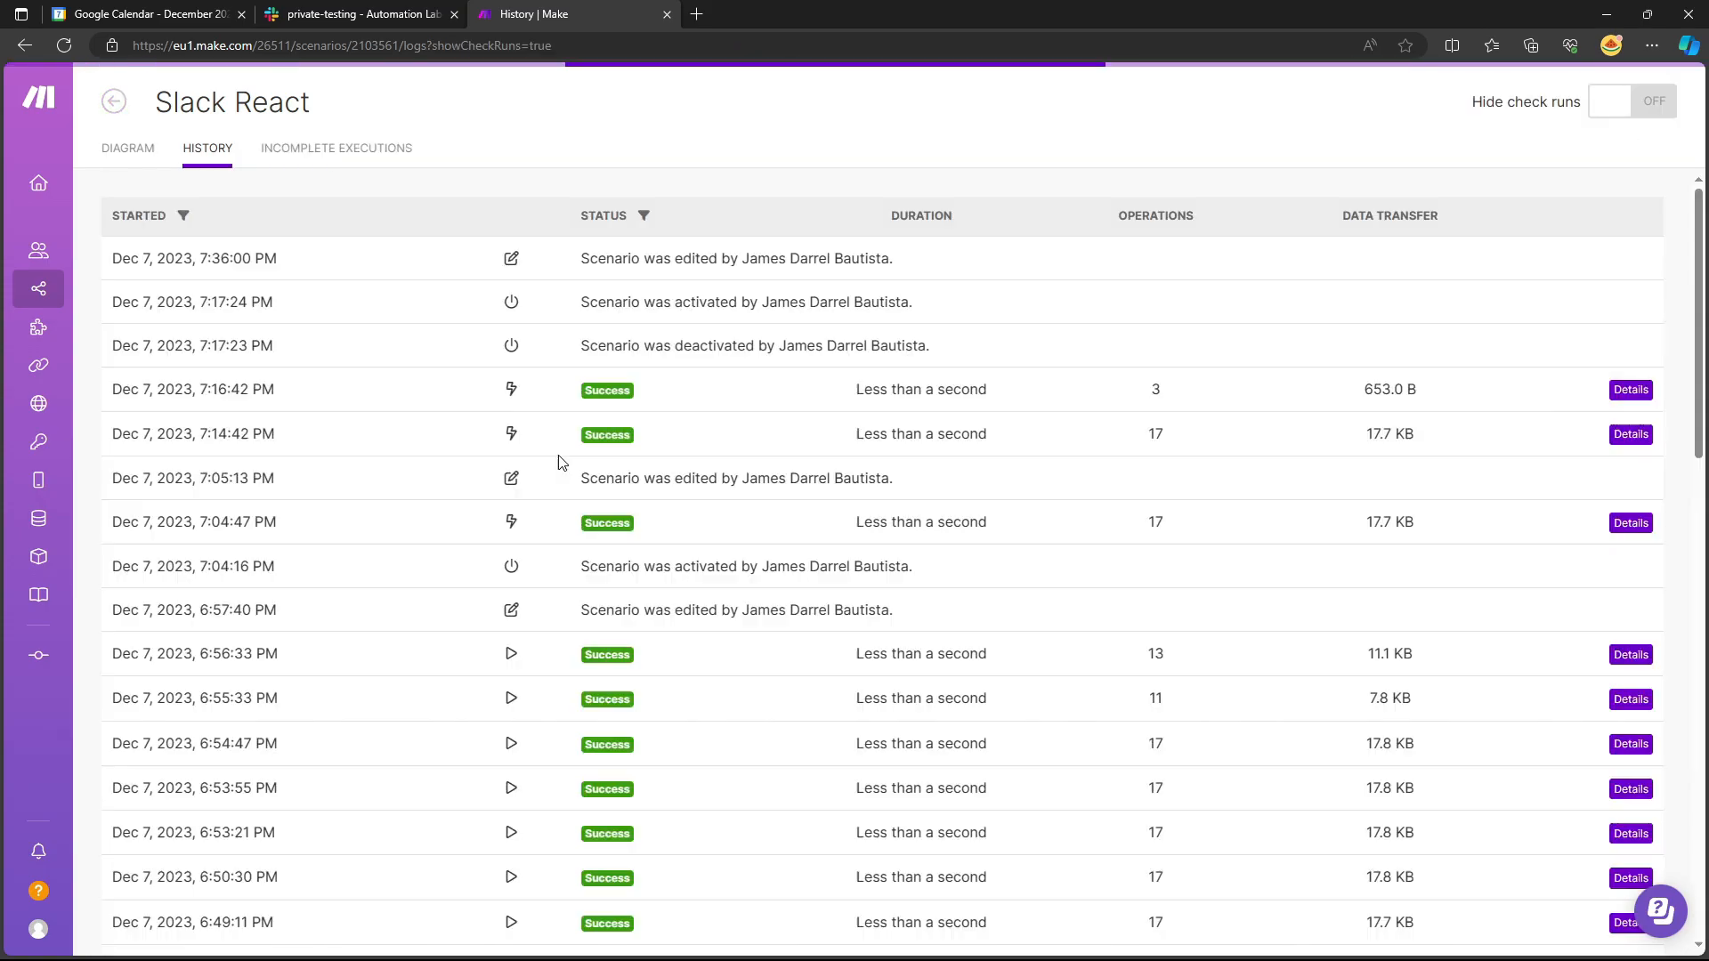
left_click(1624, 433)
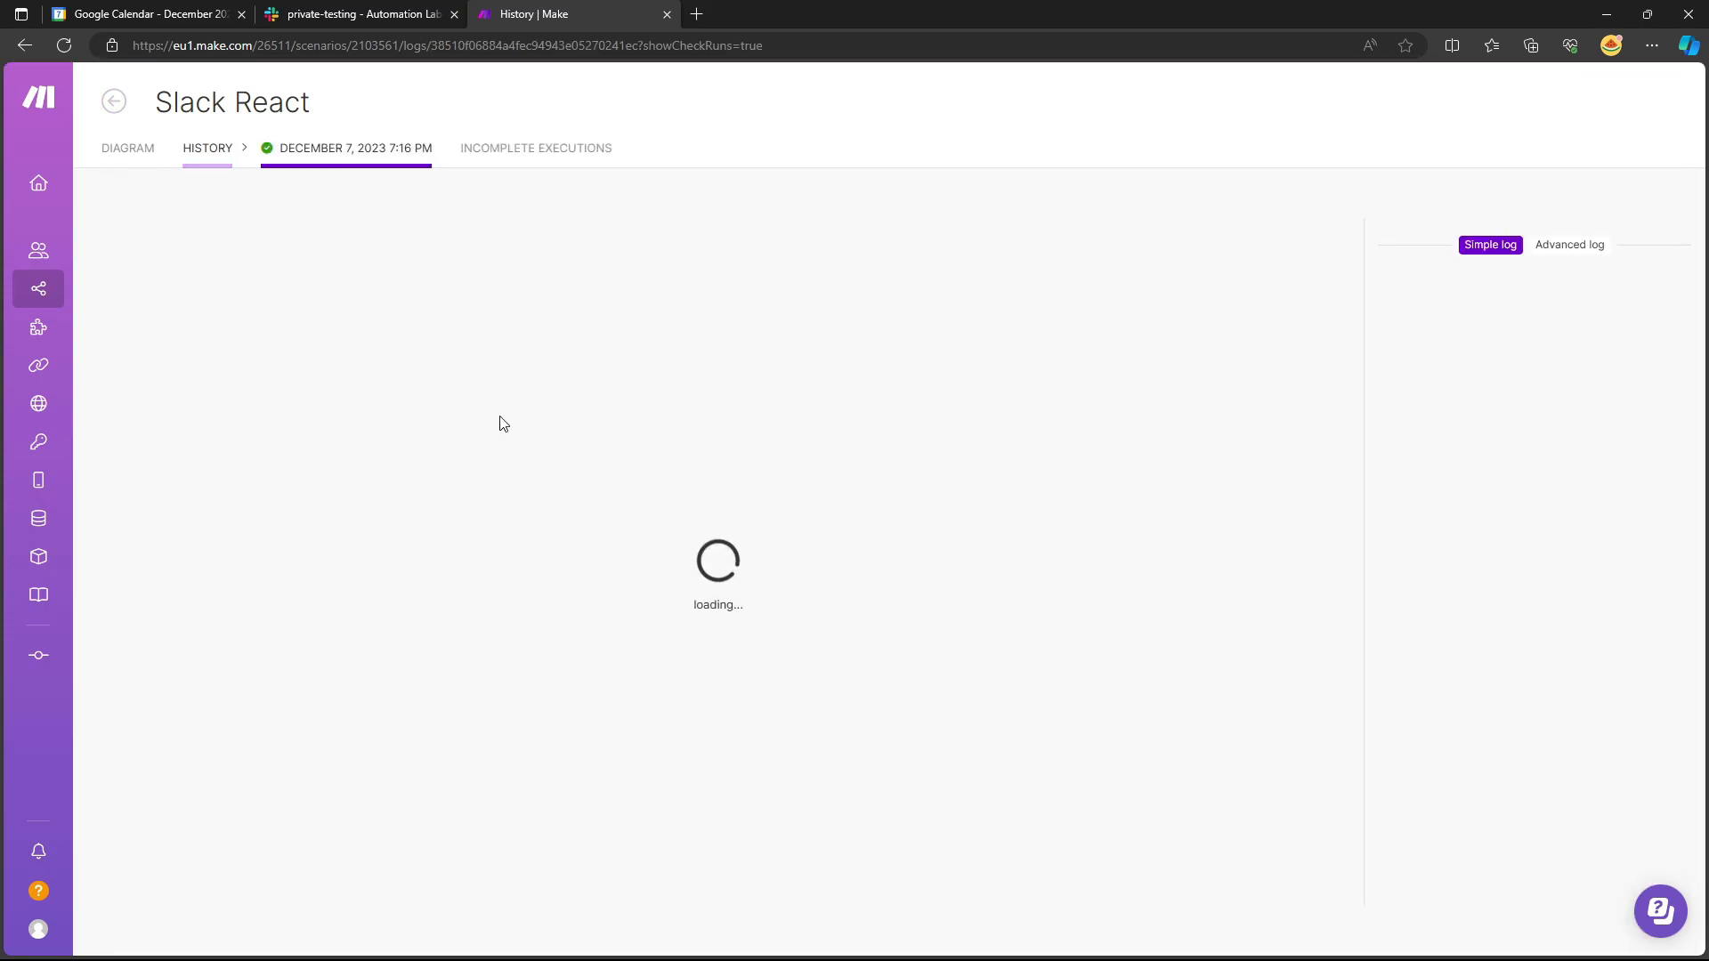
Examine the Get Date module's input text and its from and to outputs in the run log.
left_click(542, 551)
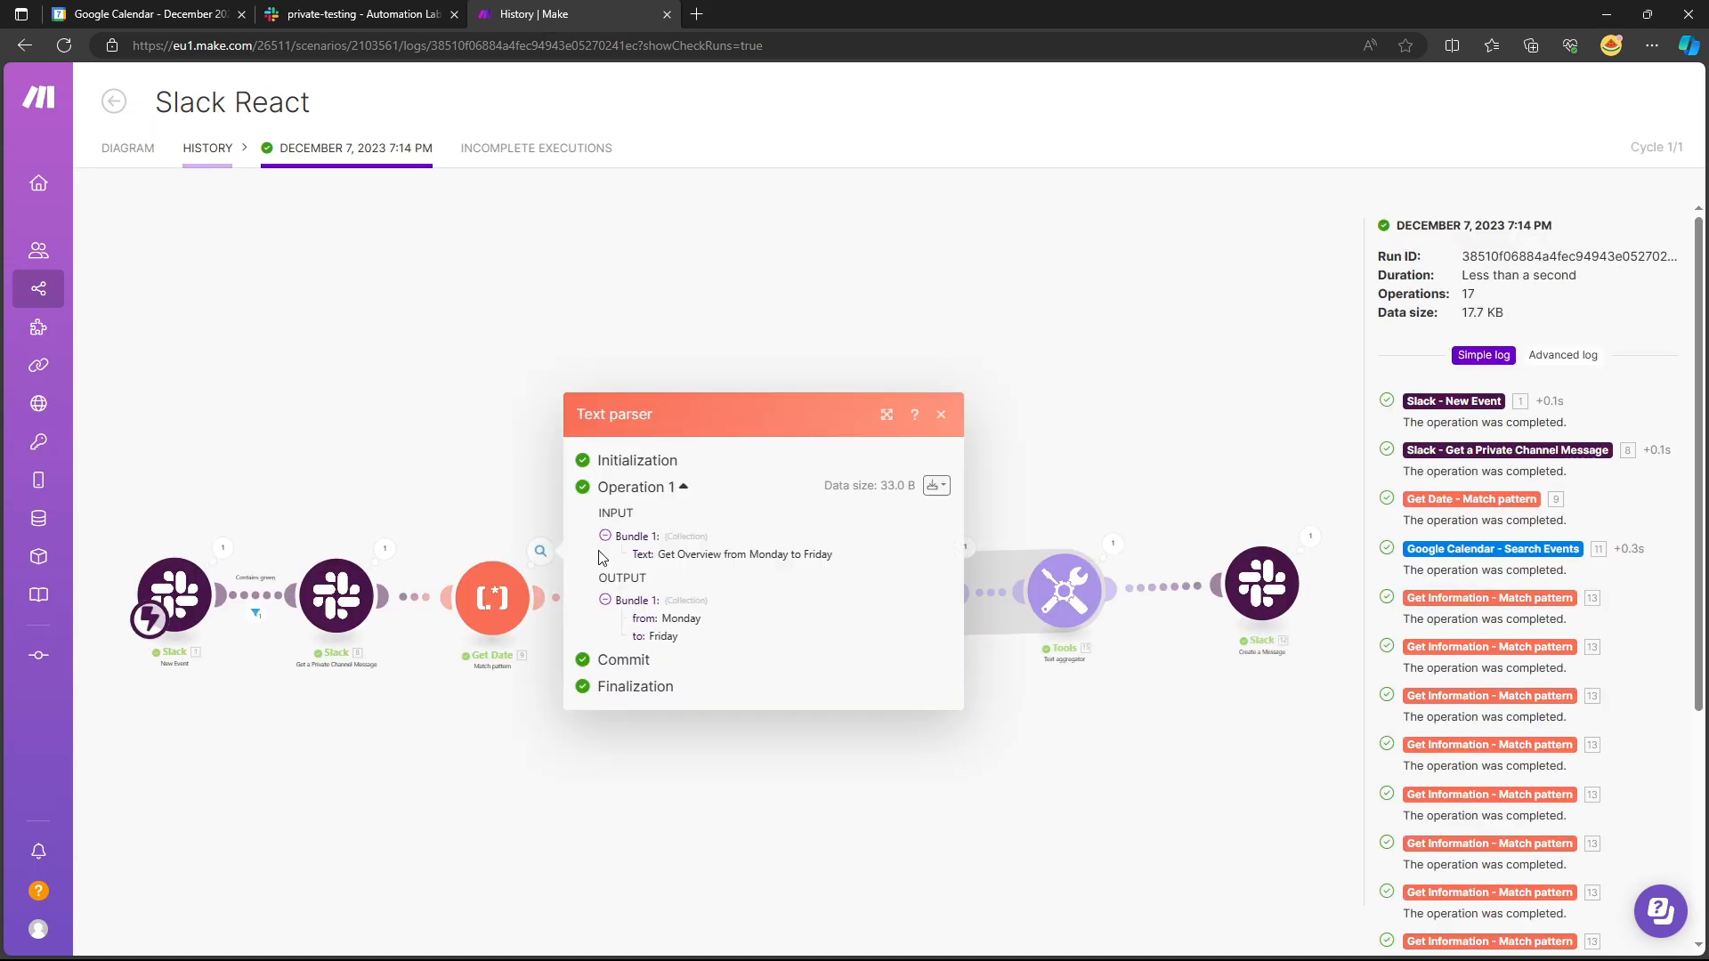
double_click(815, 594)
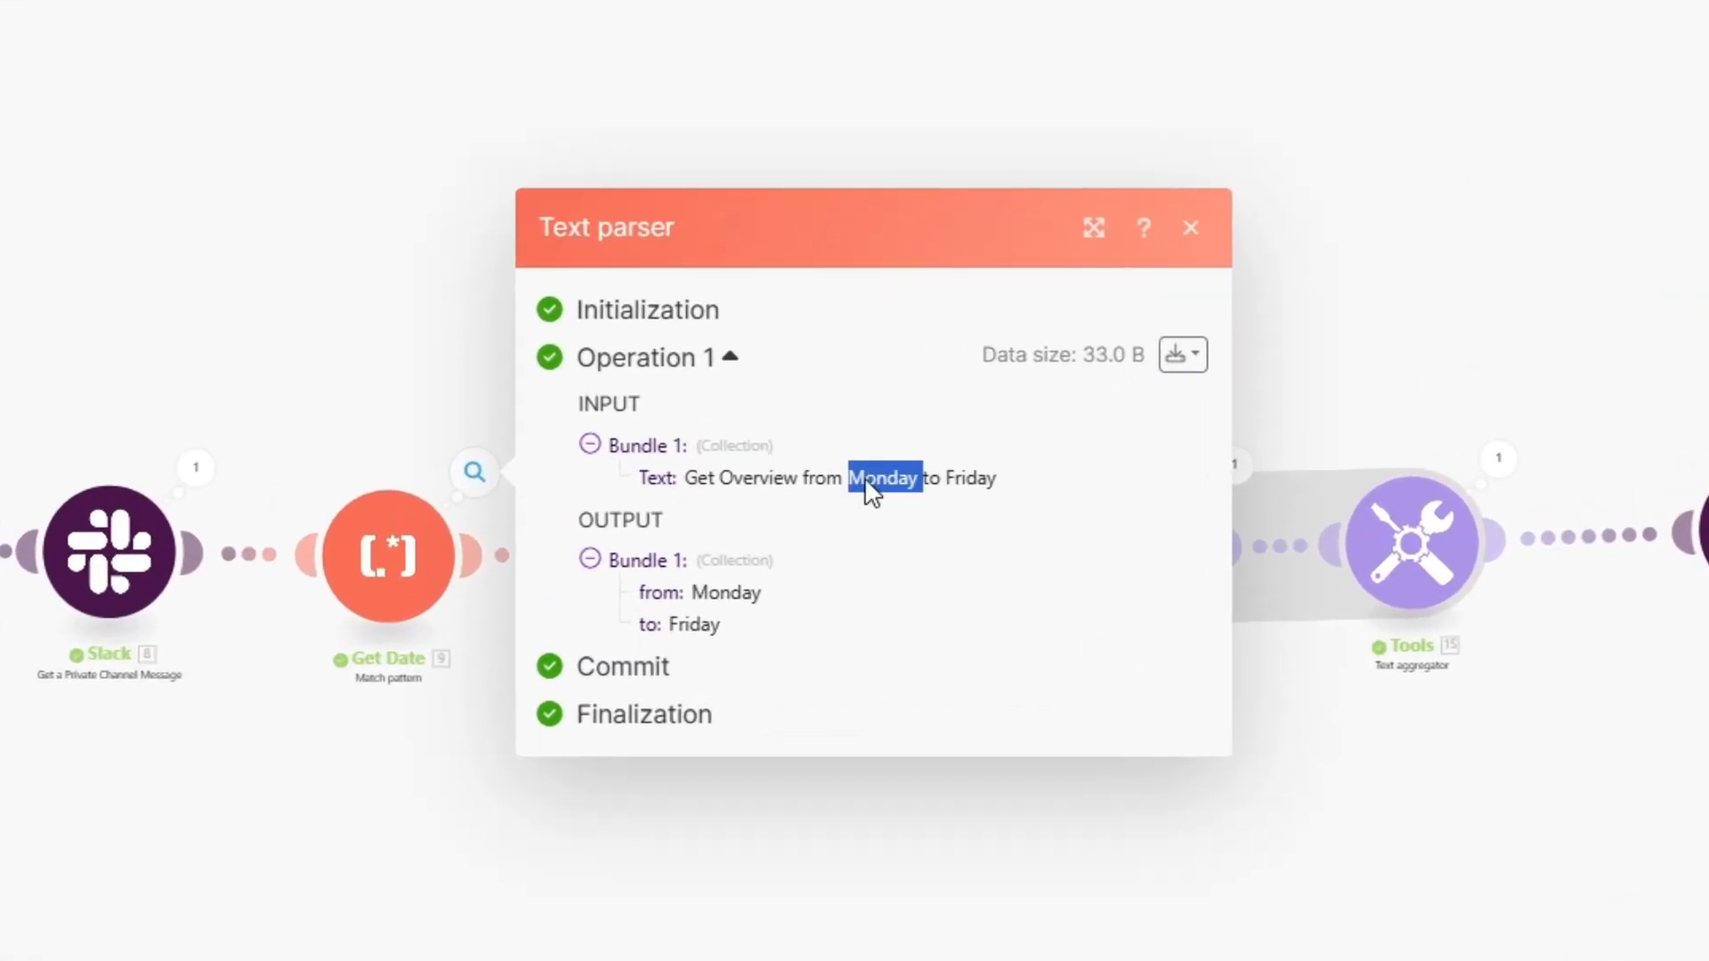
double_click(744, 593)
double_click(696, 626)
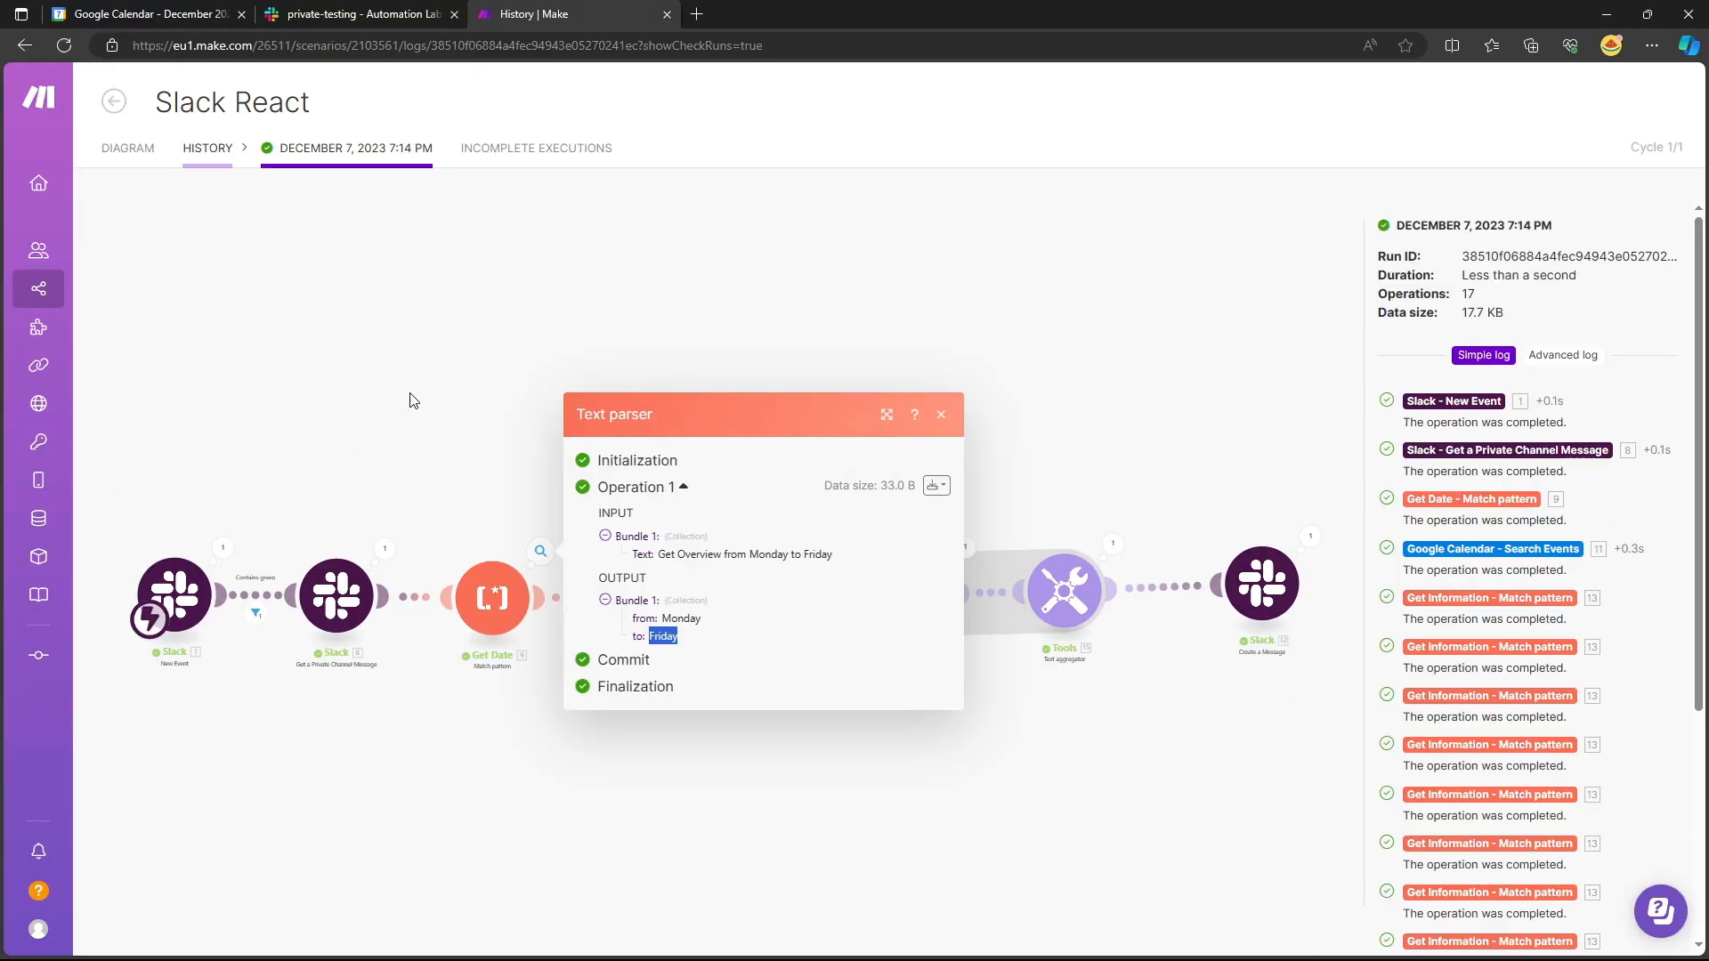
Return from the run log to the Slack React scenario diagram and open it in the editor.
left_click(360, 25)
left_click(516, 25)
left_click(148, 158)
left_click(378, 13)
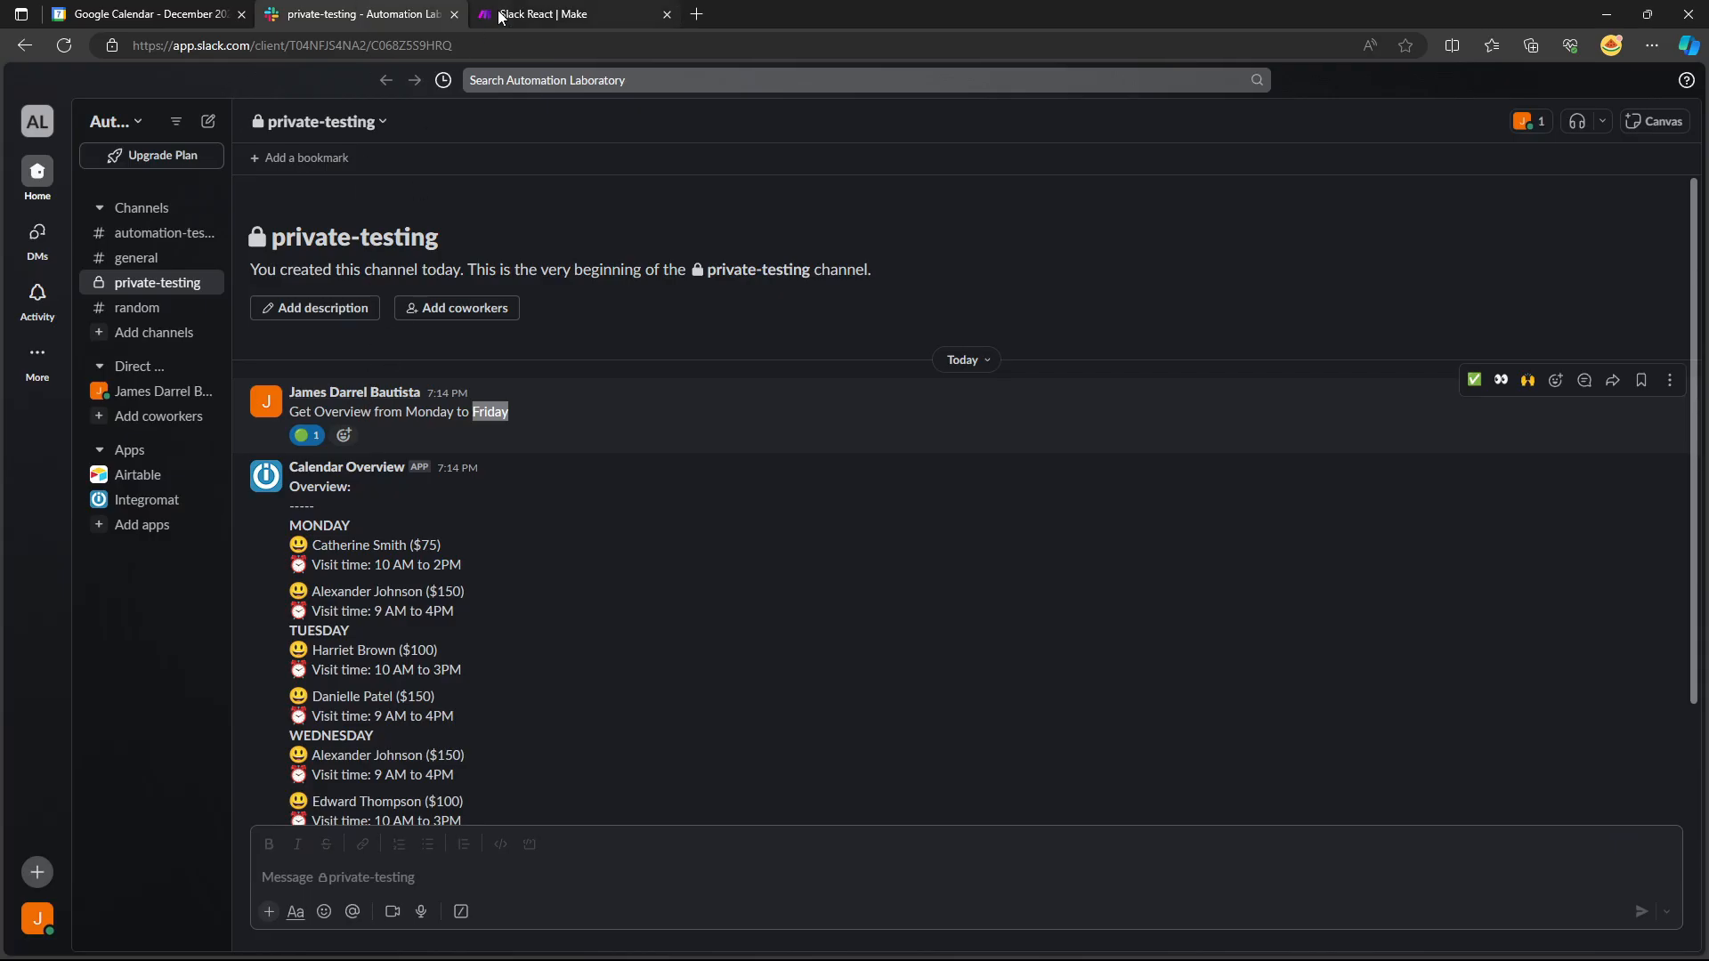
left_click(511, 13)
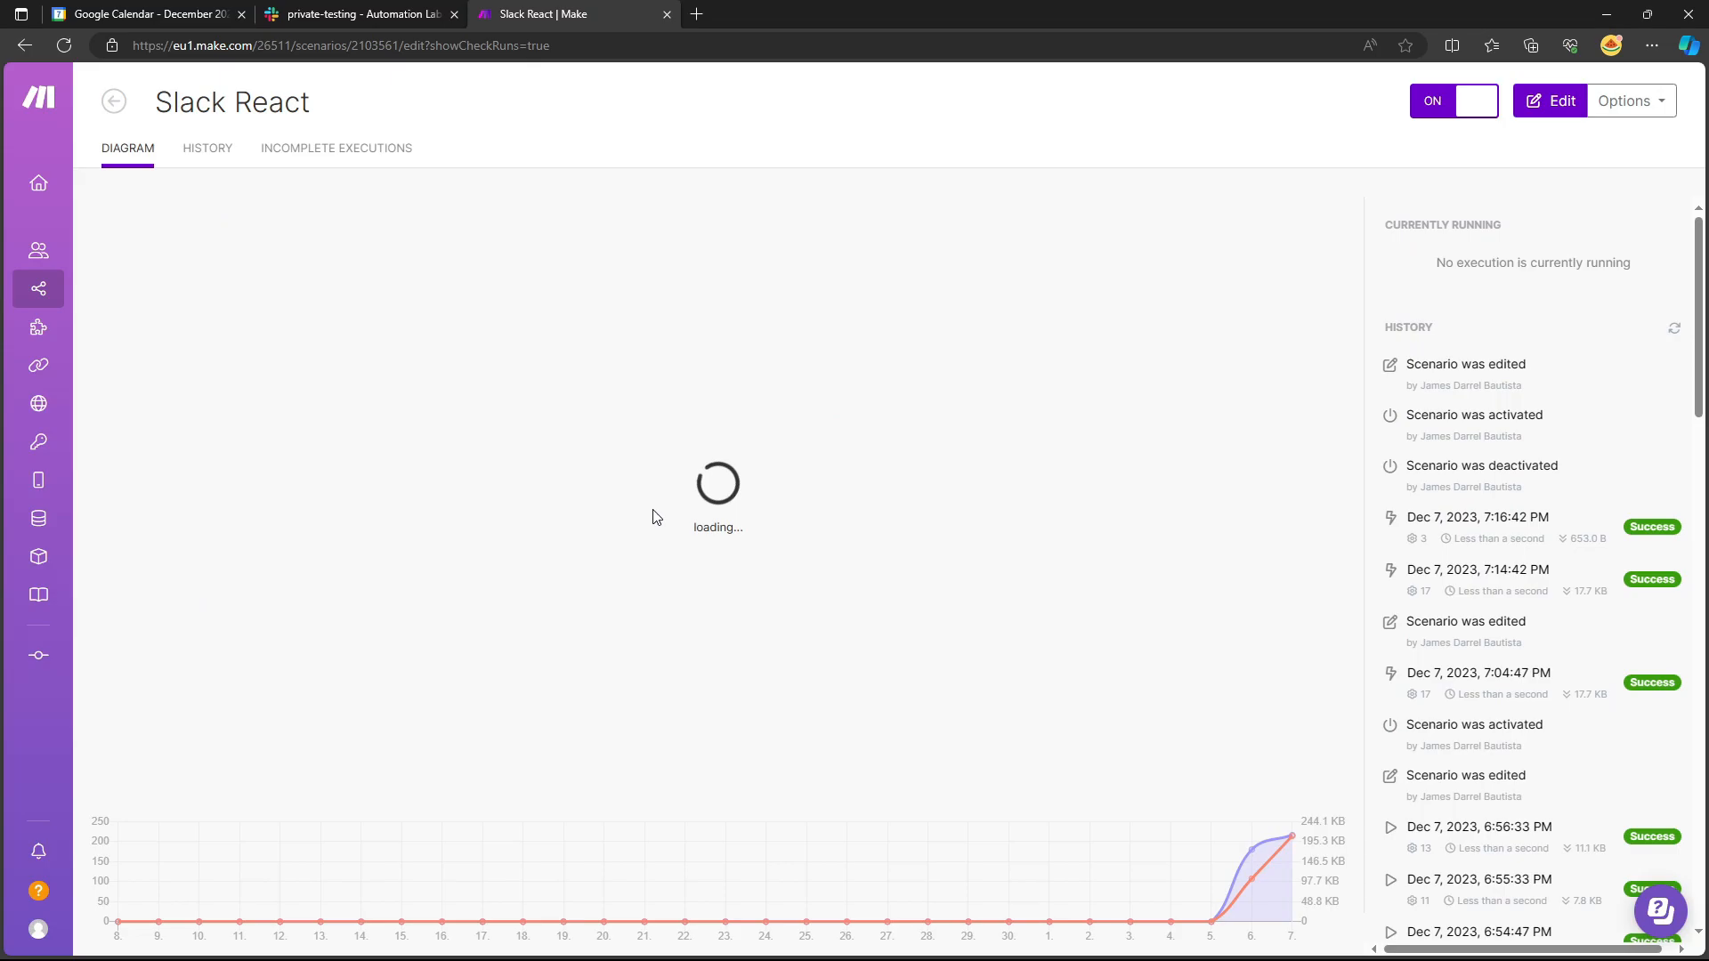
left_click(645, 454)
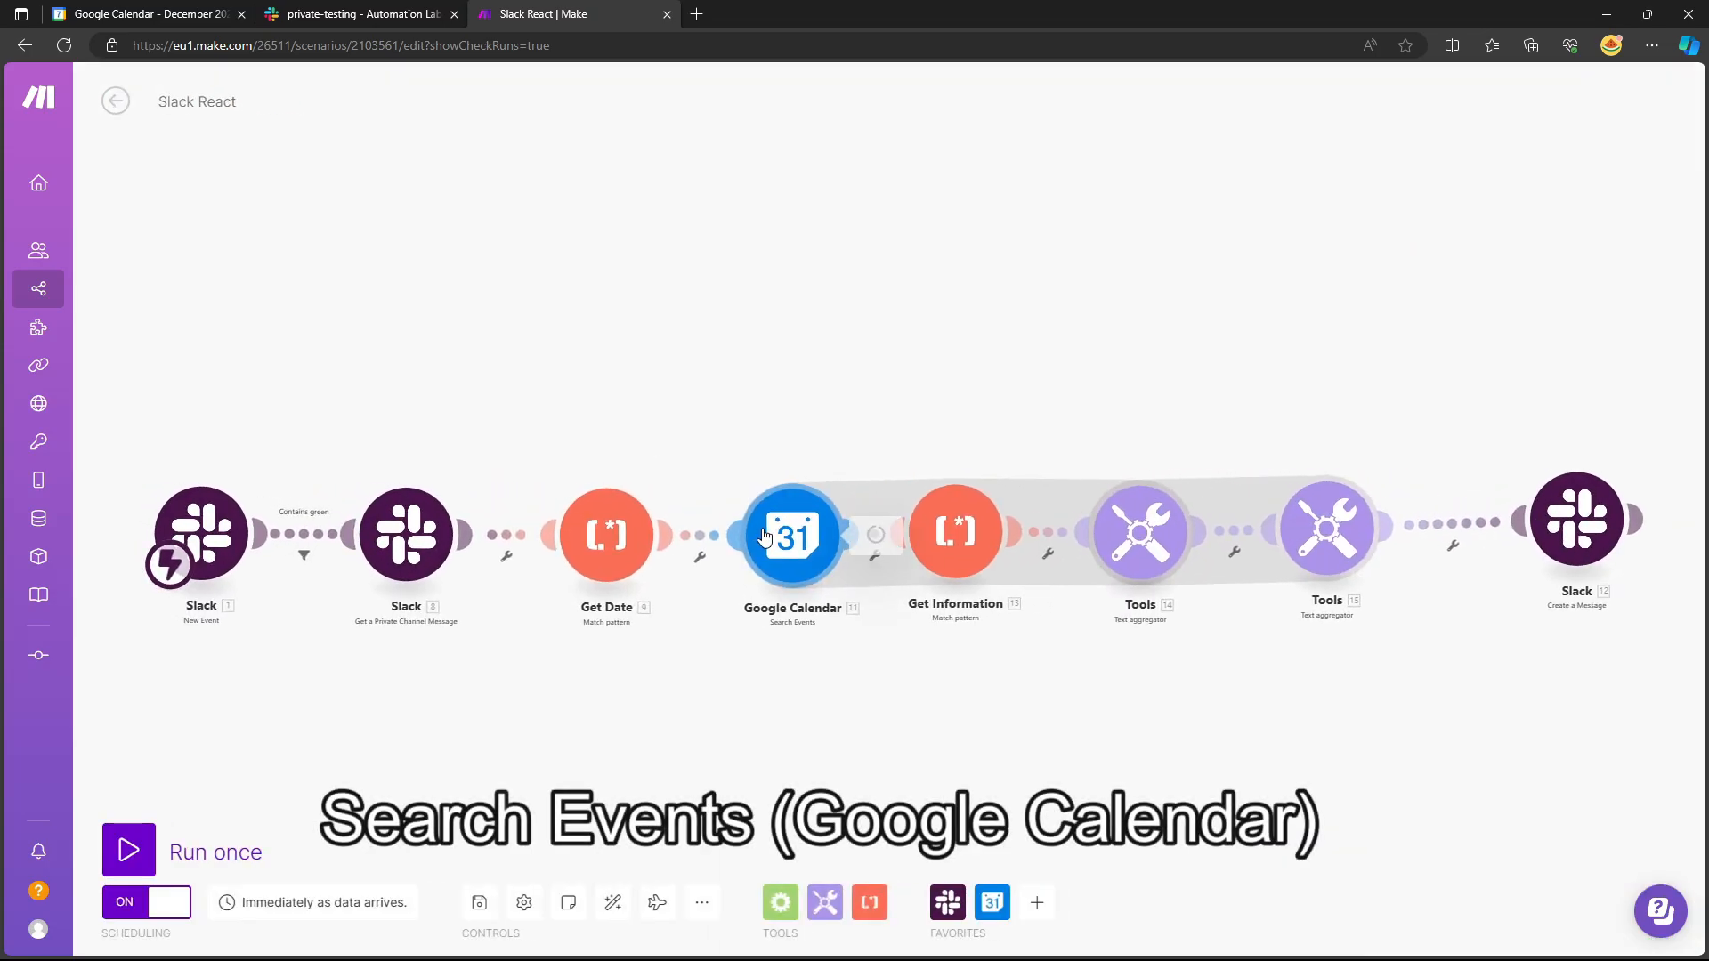
Inspect the Google Calendar Search Events settings, including the calendar, start and end date formulas, single events, ordering and limit.
left_click(763, 535)
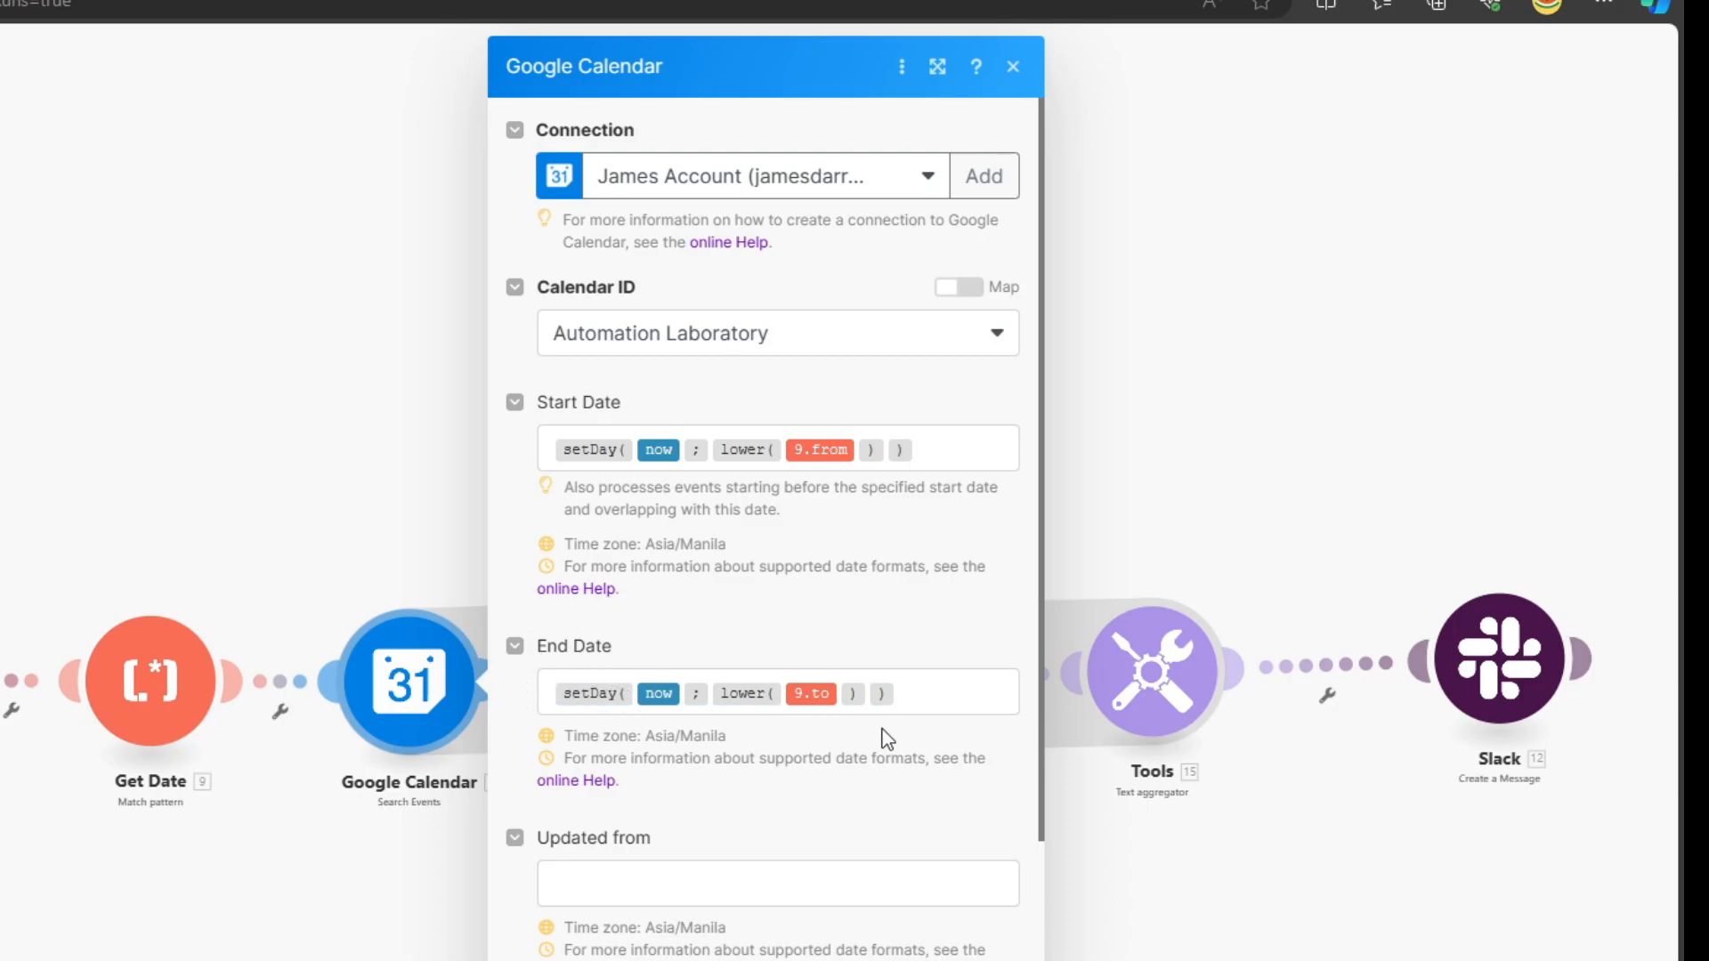
scroll(883, 732, "down", 5)
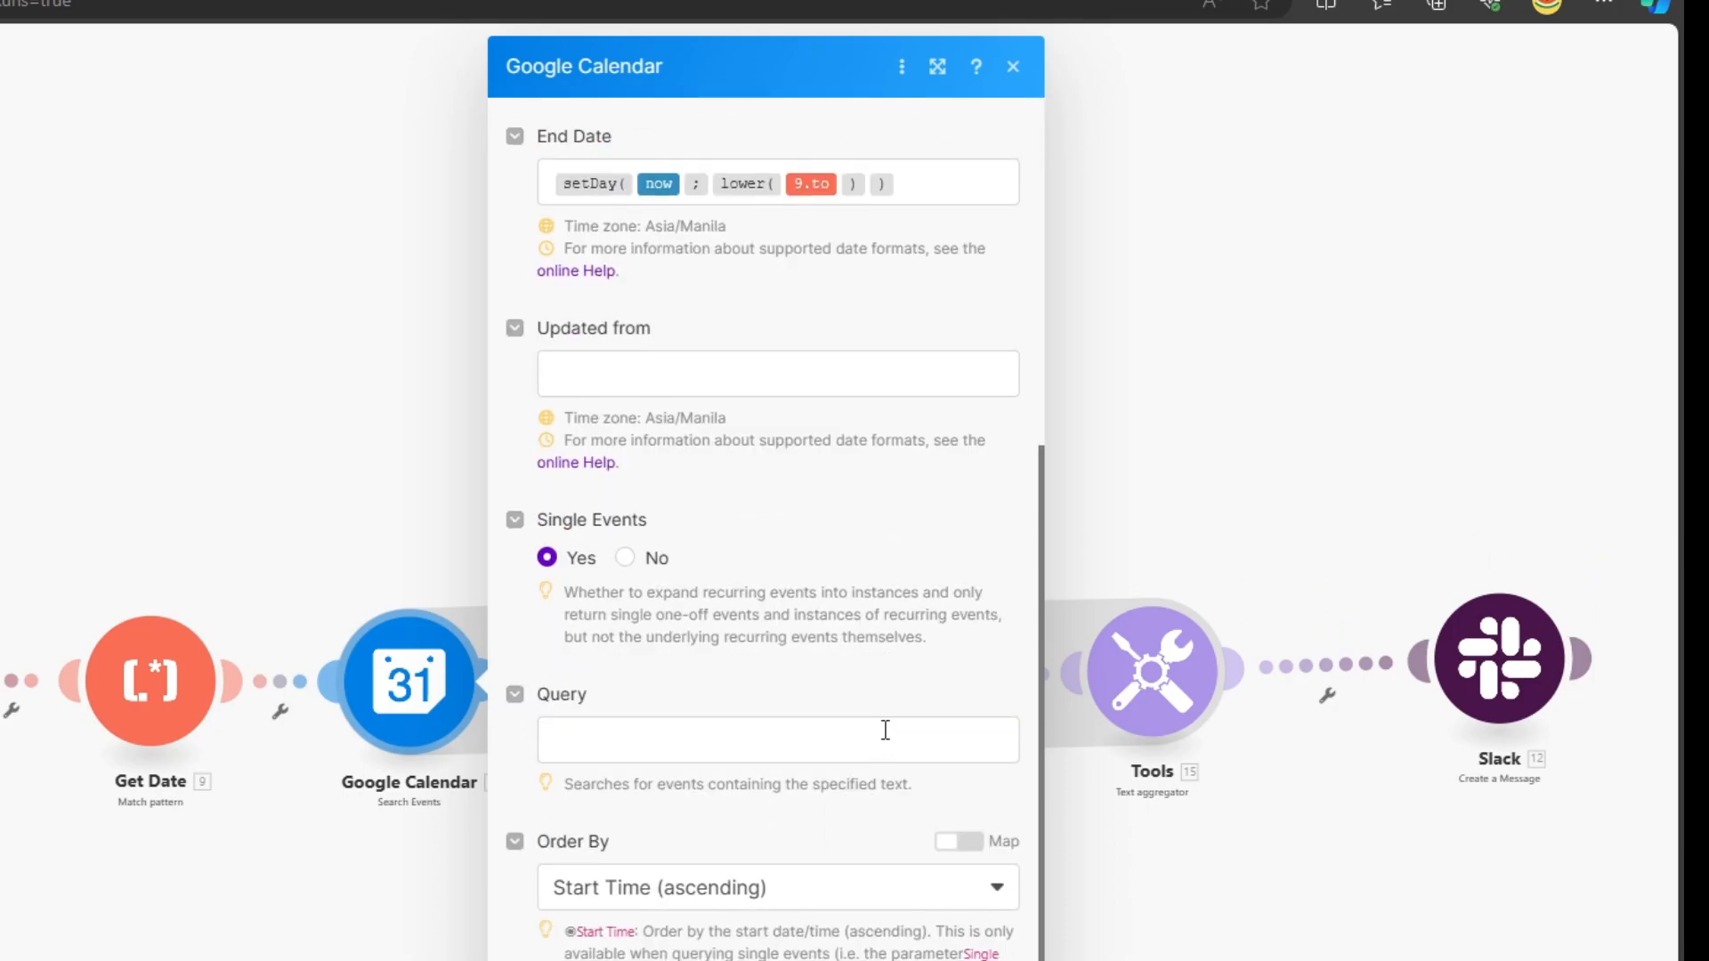
scroll(885, 730, "up", 6)
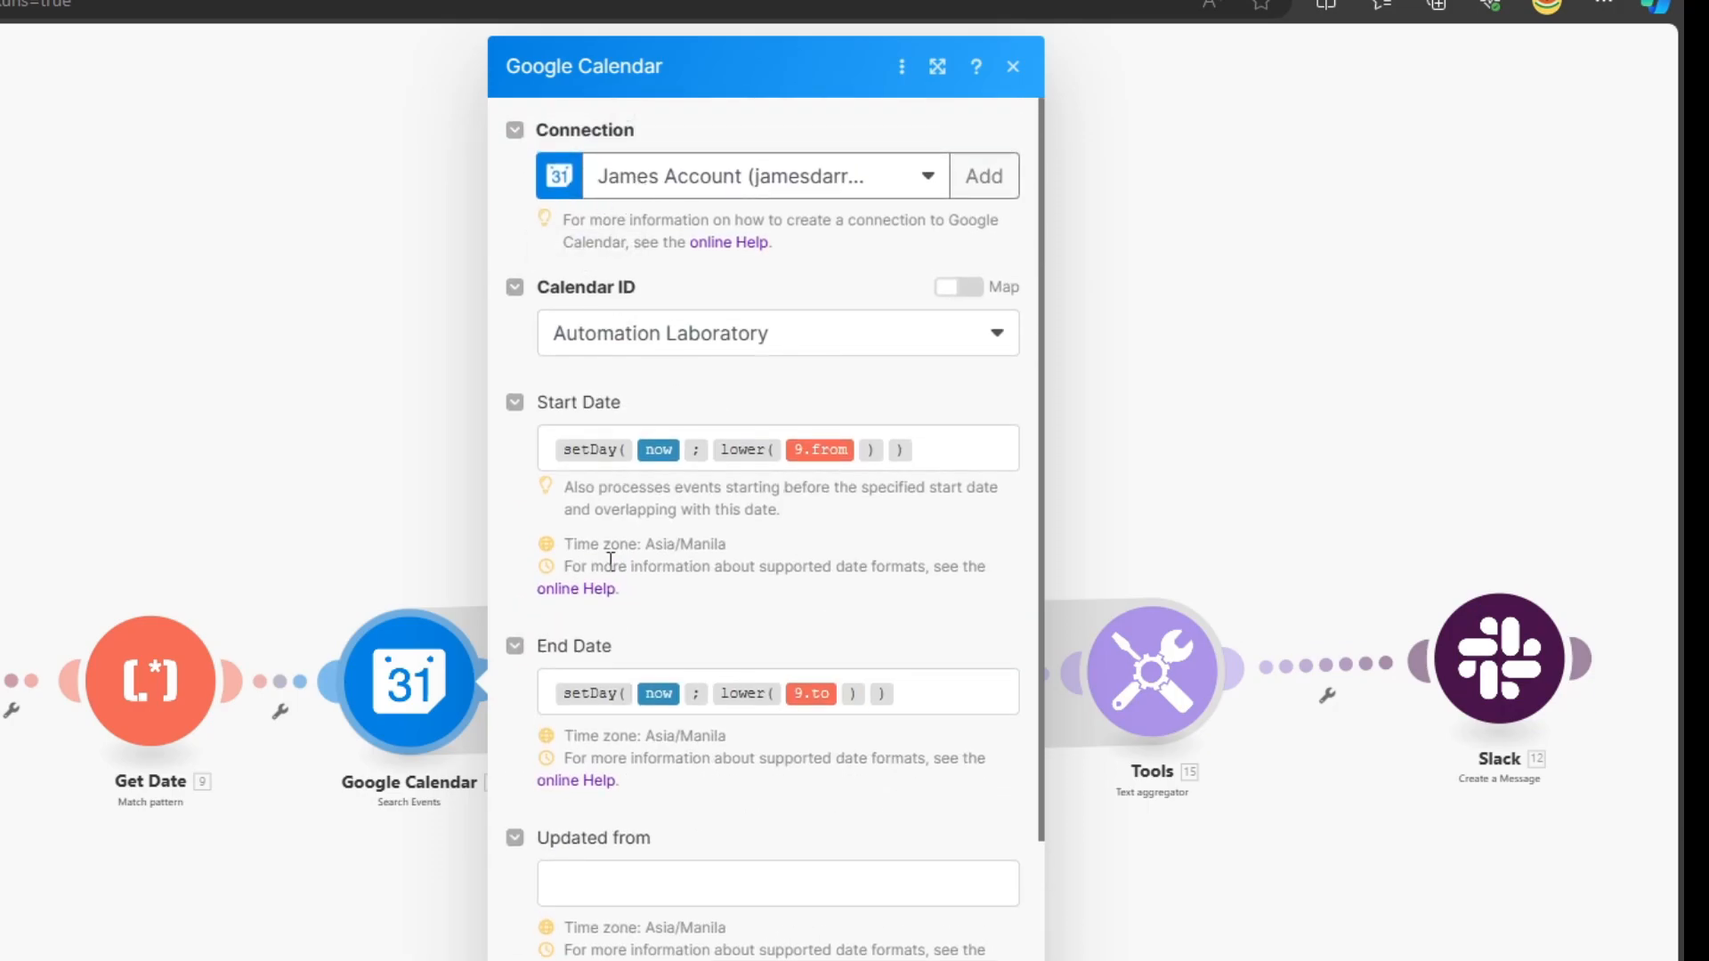
scroll(612, 481, "down", 5)
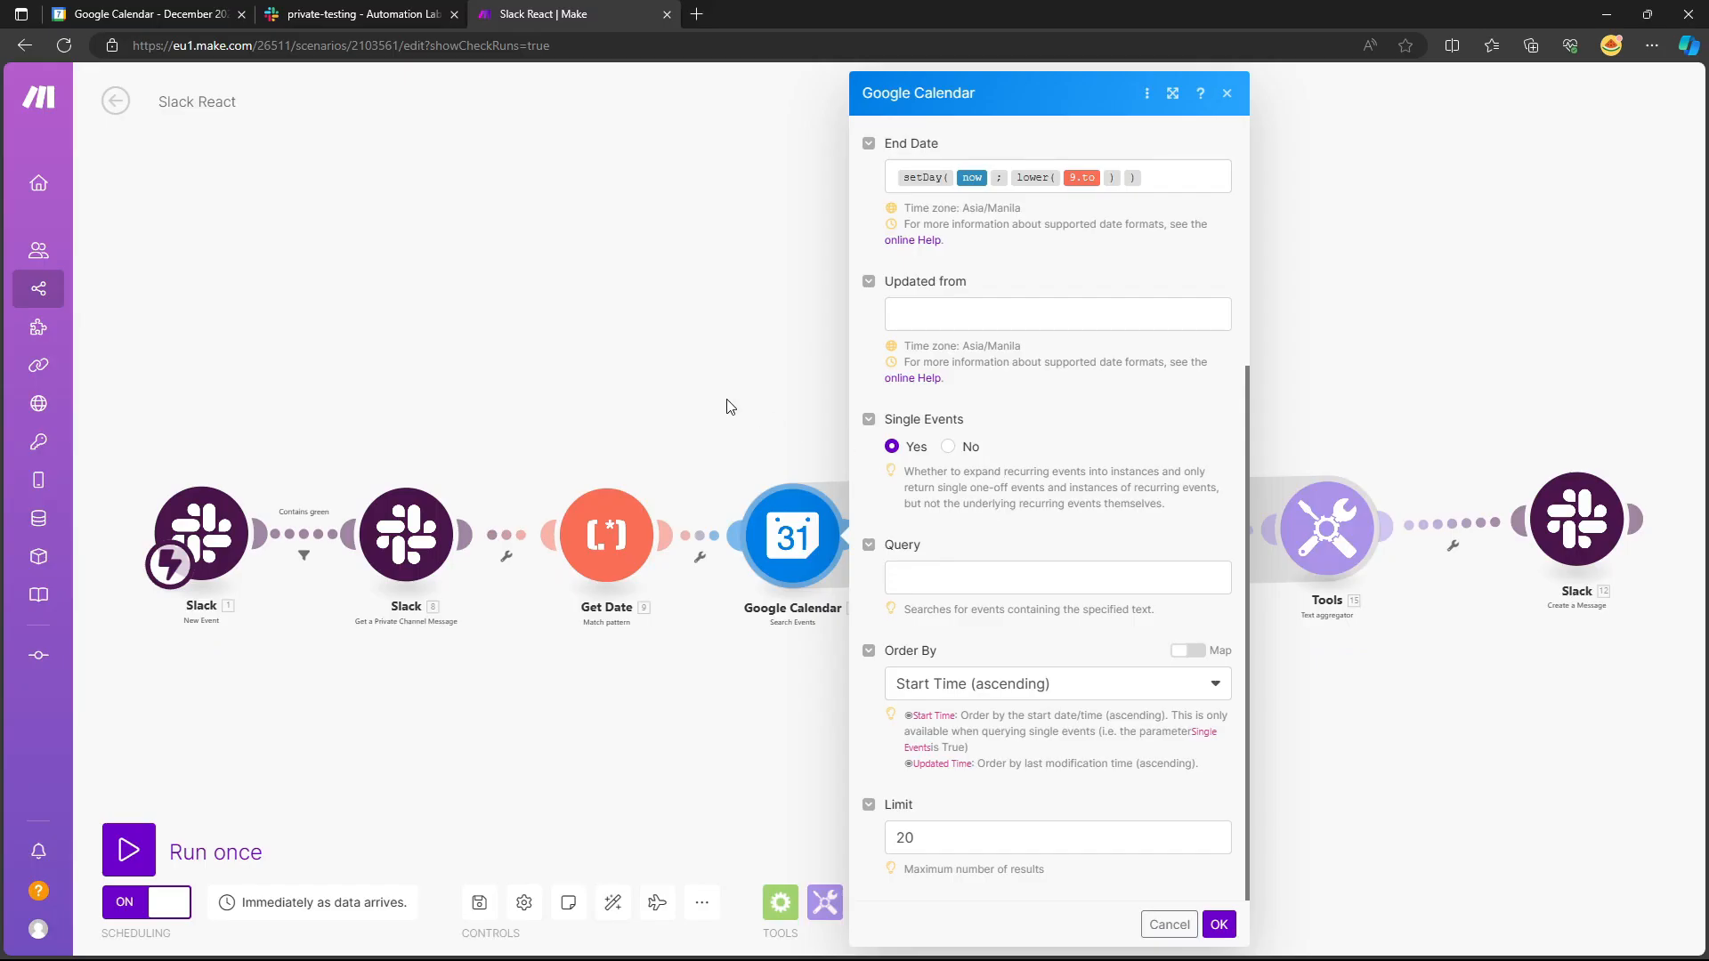
Compare the December 4 to 8 calendar events with the Slack overview message, and recheck the Search Events start and end date formulas.
left_click(178, 27)
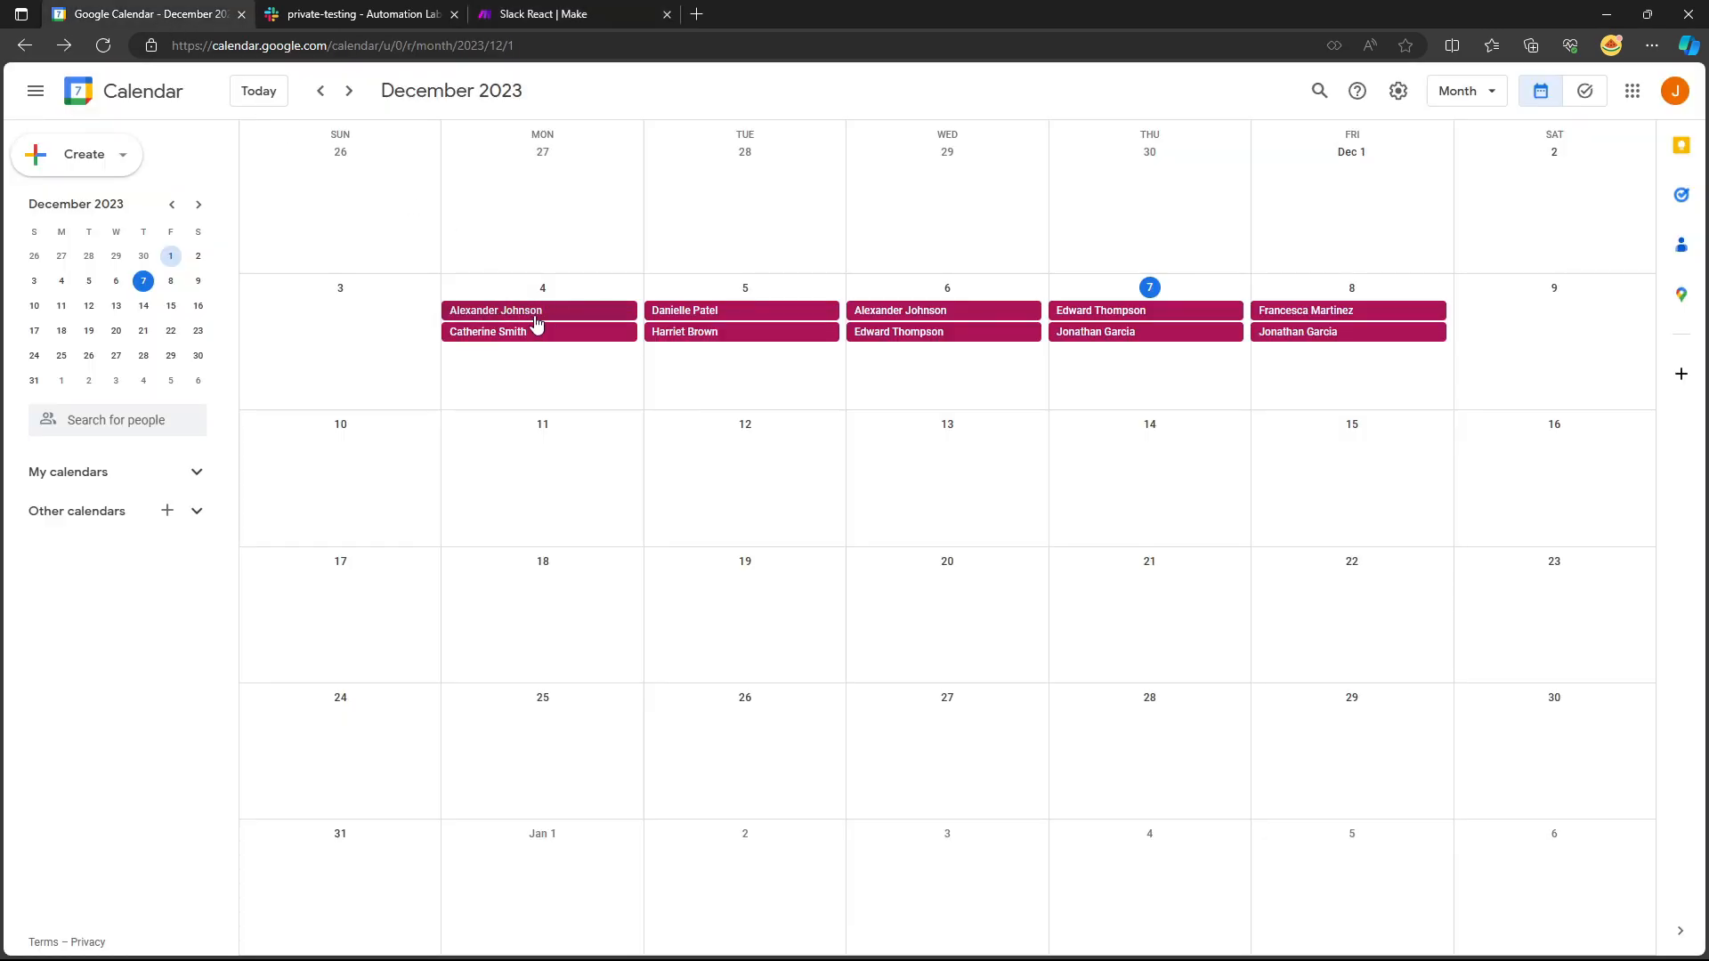
left_click(329, 18)
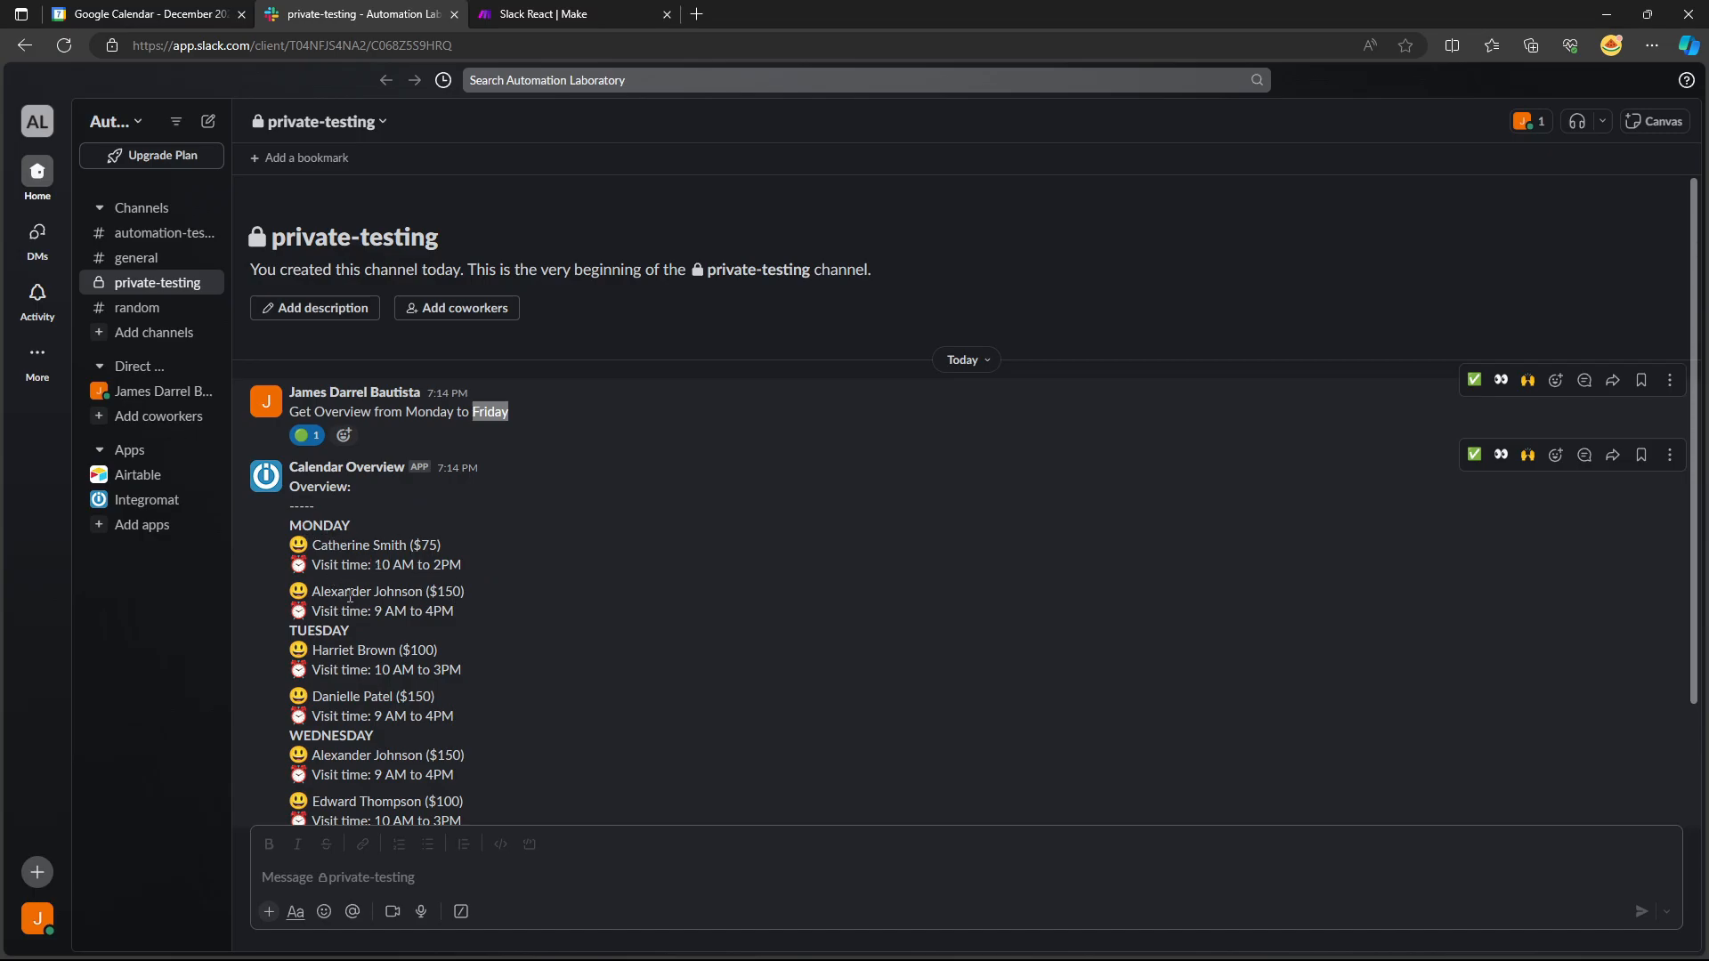
left_click(141, 25)
left_click(588, 30)
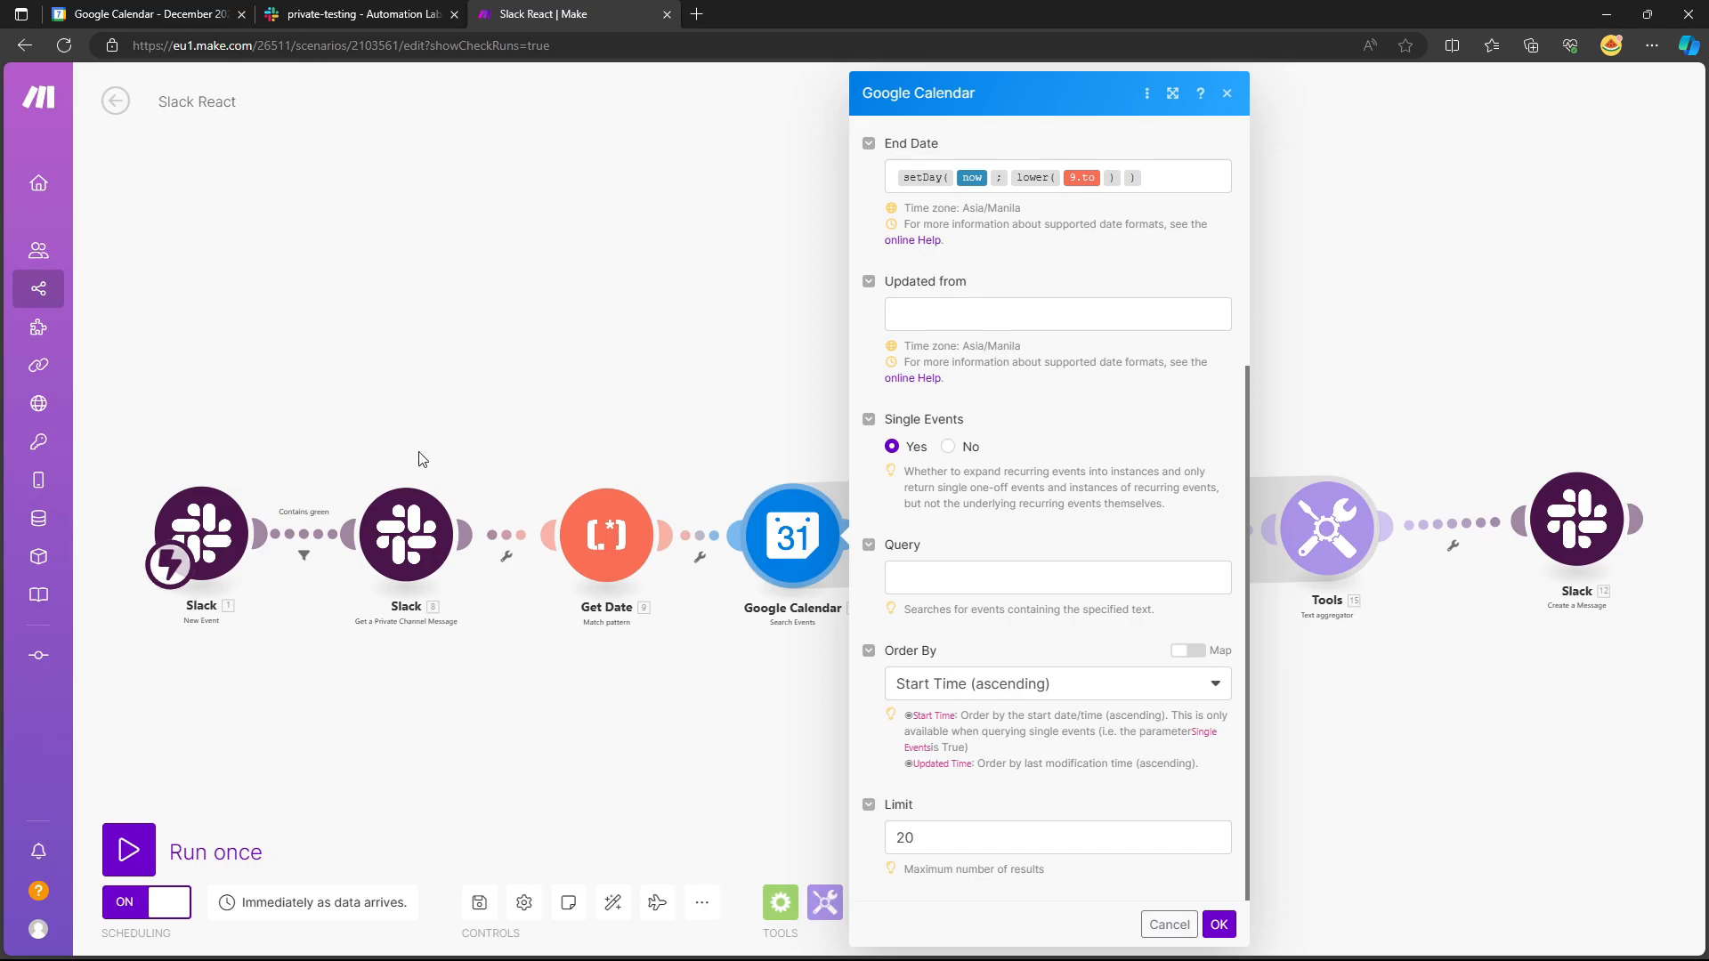
scroll(1000, 500, "up", 4)
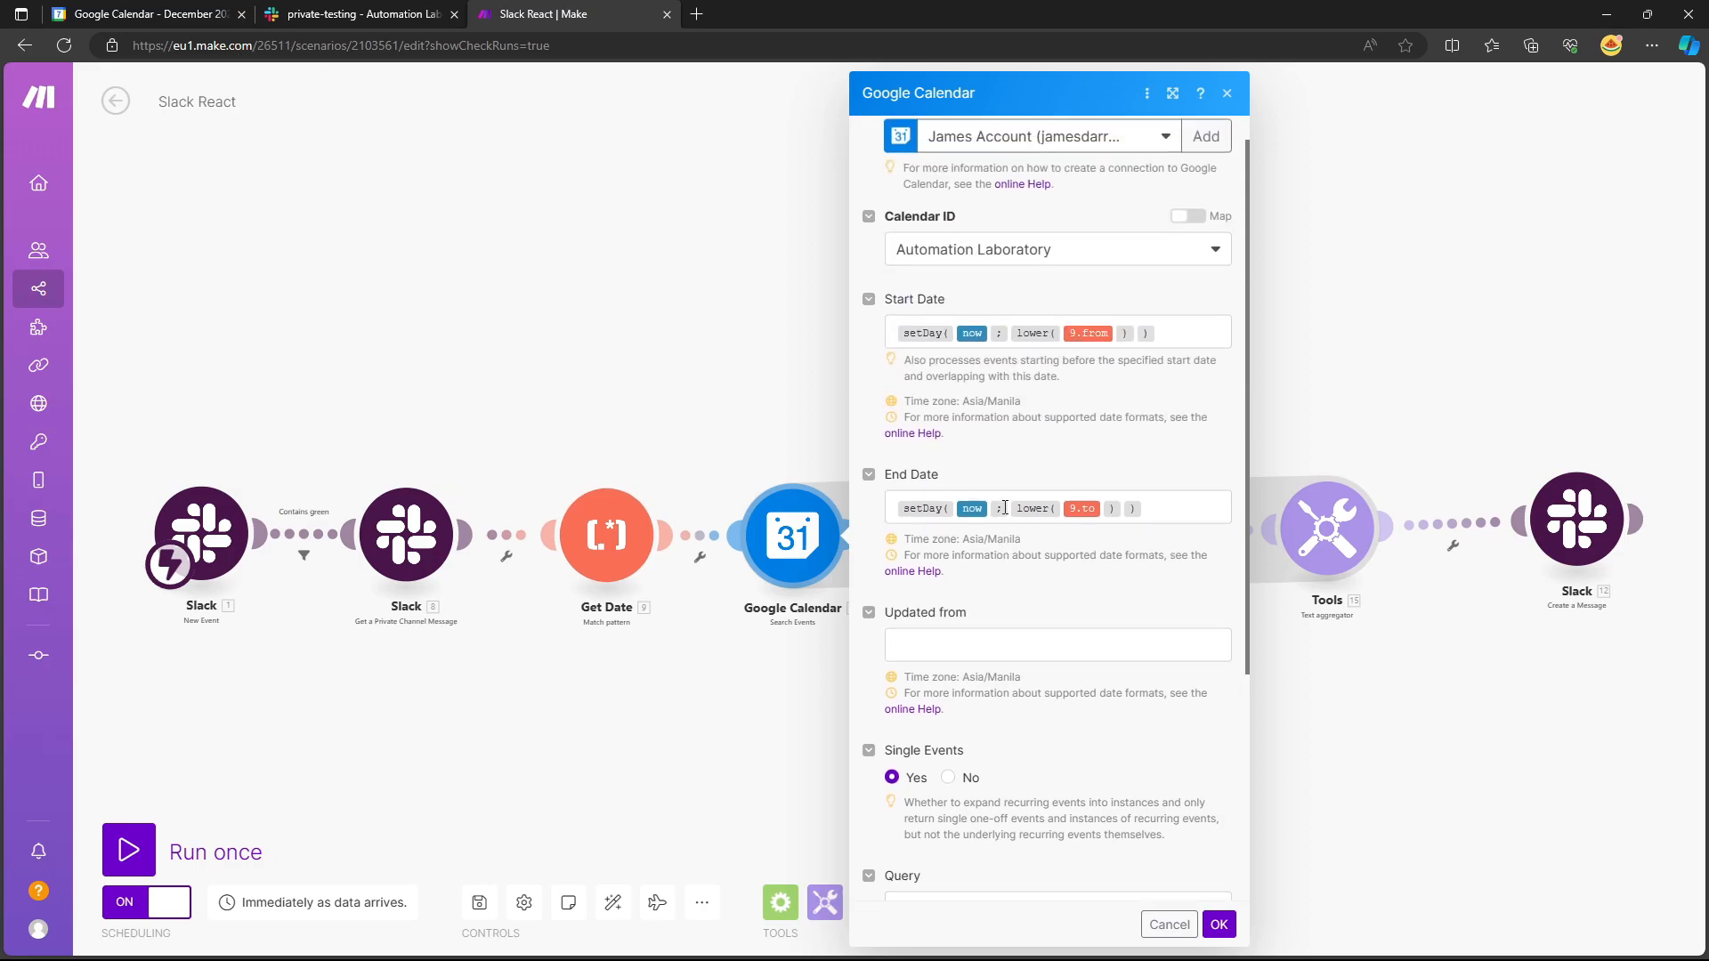
left_click(714, 335)
Read through the full regular expression pattern of the Get Information text parser module.
left_click(949, 512)
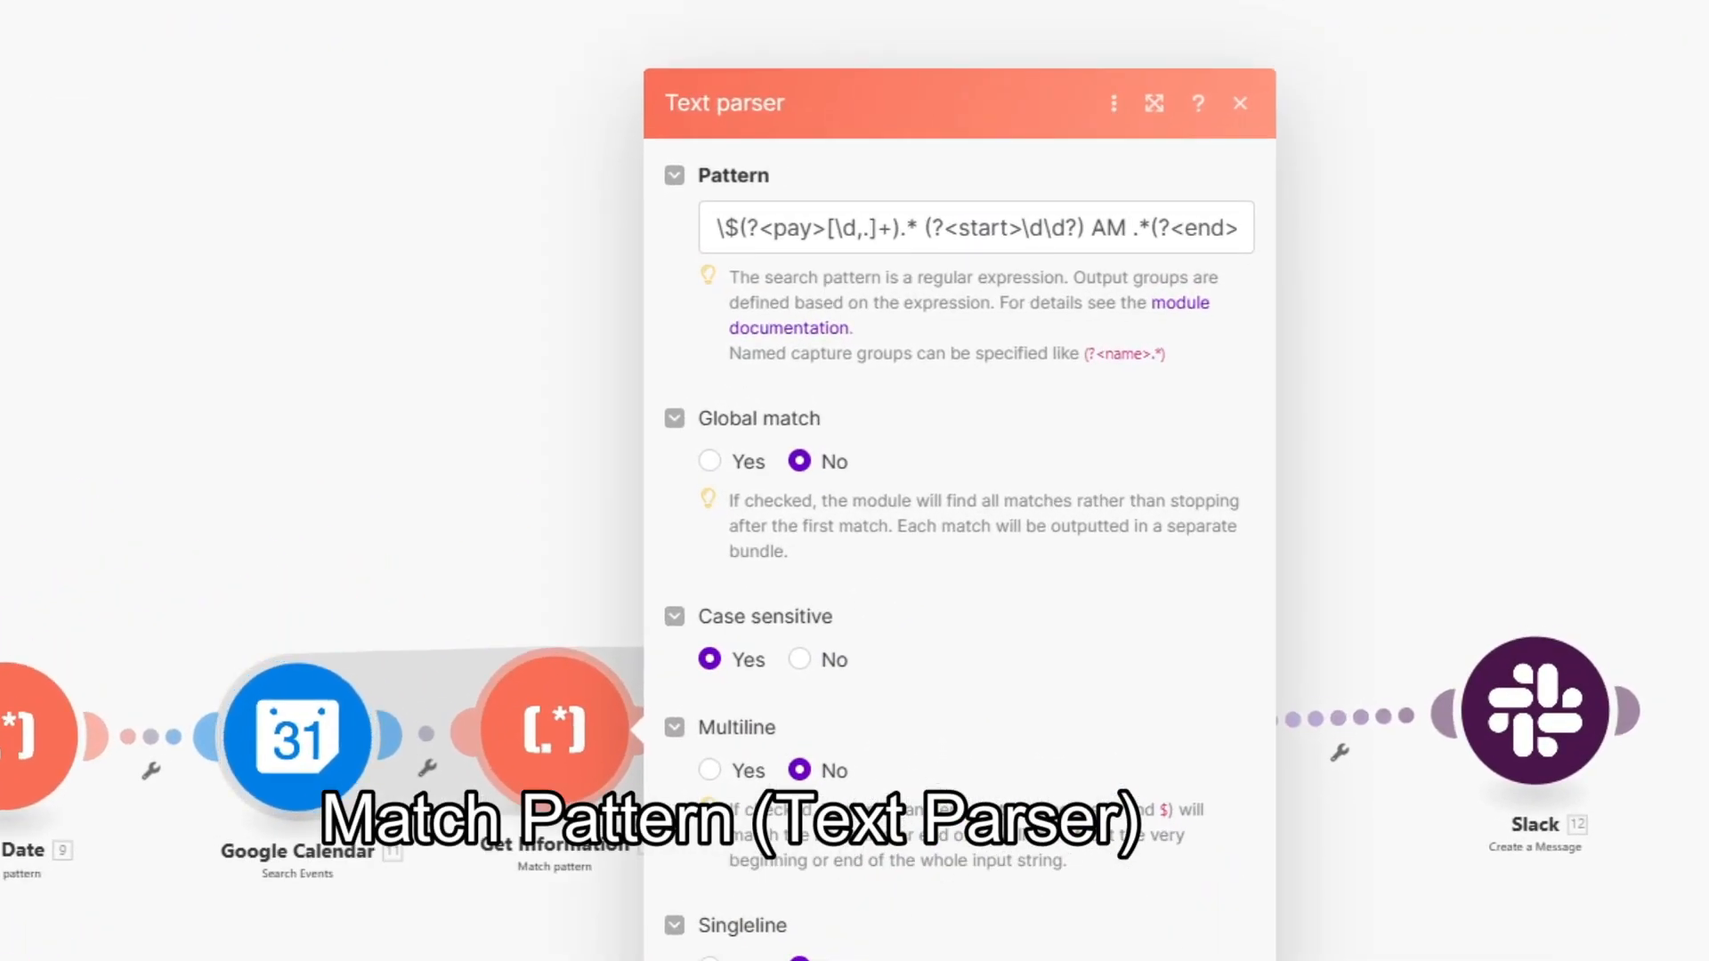
left_click(835, 229)
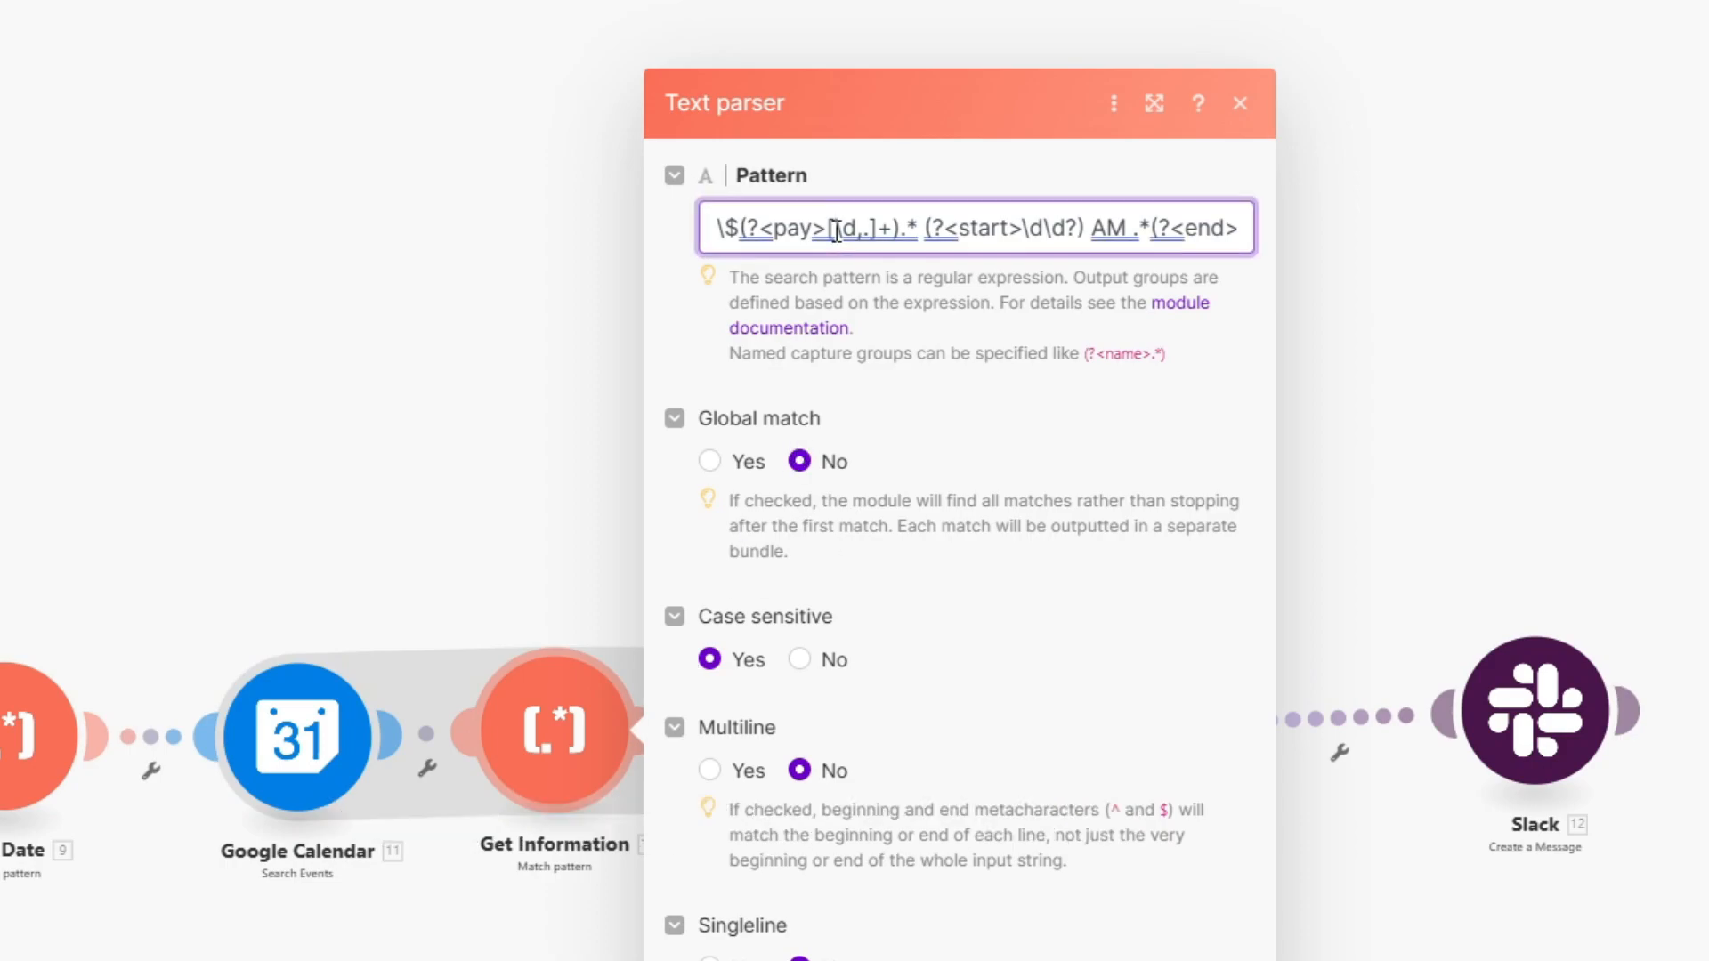
key("Right")
key("Right")
key("Right")
key("Right")
key("Right")
key("Right")
key("Right")
key("Right")
key("Right")
key("Right")
key("Right")
key("Right")
key("Right")
key("Right")
key("Right")
key("Right")
key("Right")
key("Right")
key("Right")
key("Right")
key("Right")
key("Right")
key("Right")
key("Right")
key("Right")
key("Right")
key("Right")
key("Right")
key("Right")
key("Right")
key("Right")
key("Left")
key("Left")
key("Left")
key("Left")
key("Left")
key("Left")
key("Left")
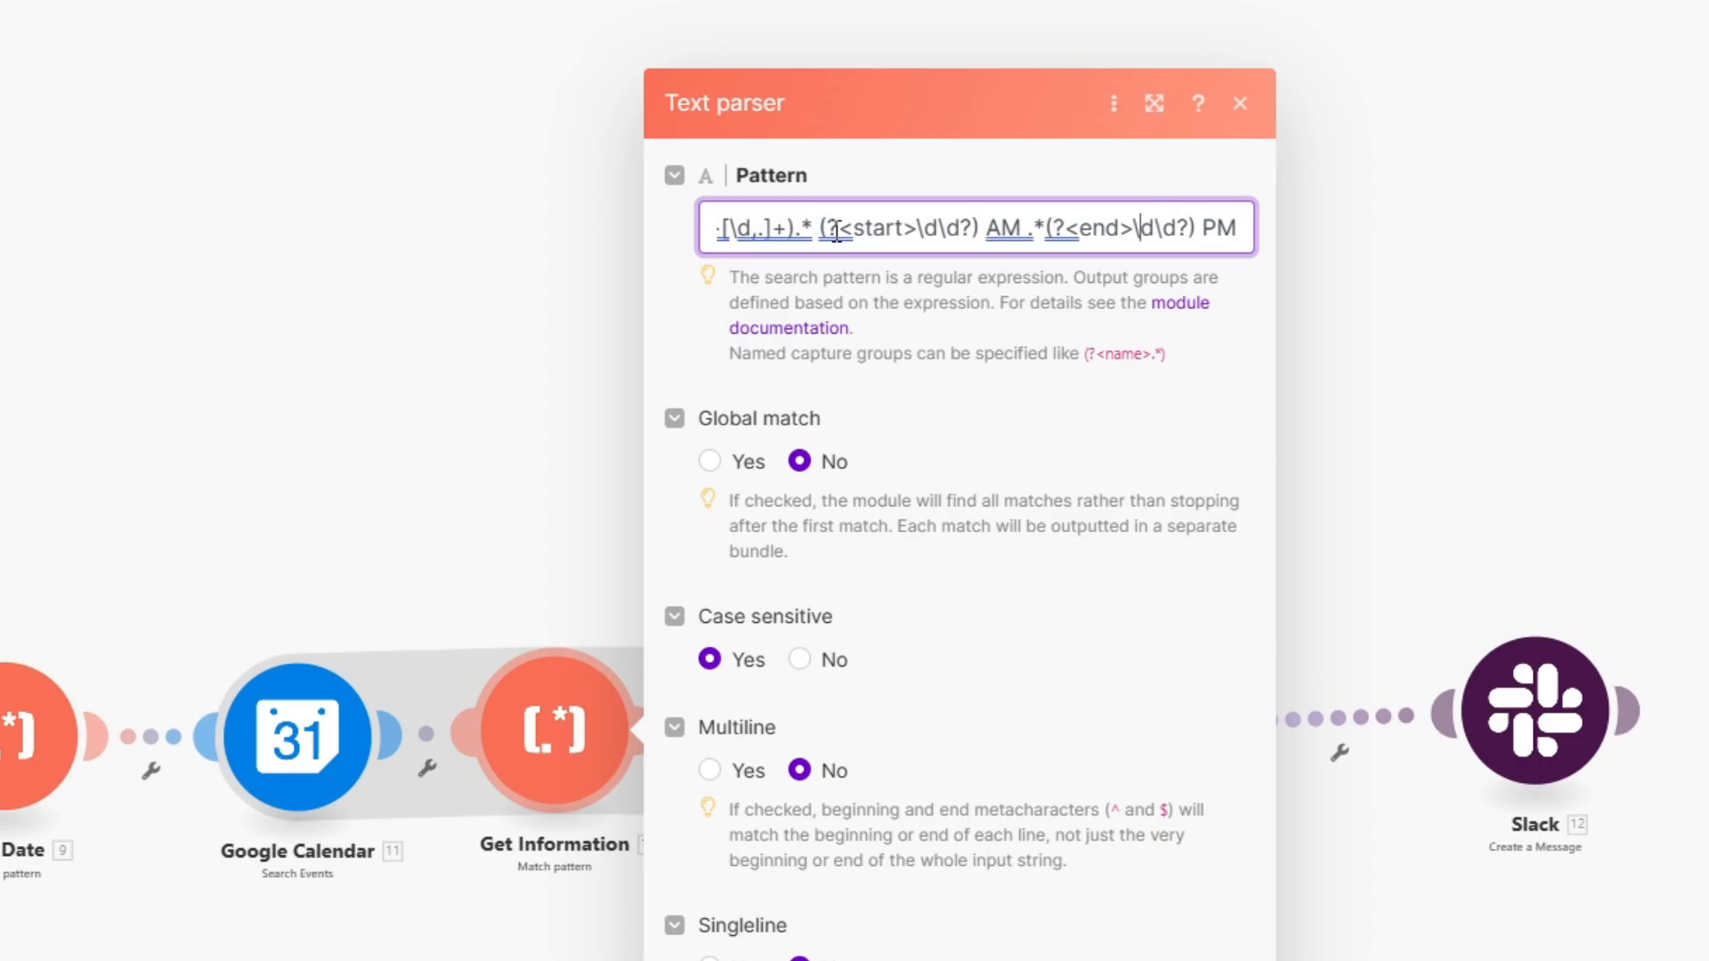
key("Left")
key("Left")
key("Left")
key("Left")
key("Left")
key("Left")
key("Left")
key("Left")
key("Left")
key("Left")
key("Left")
key("Left")
key("Left")
key("Left")
key("Left")
key("Left")
key("Left")
key("Left")
key("Left")
key("Left")
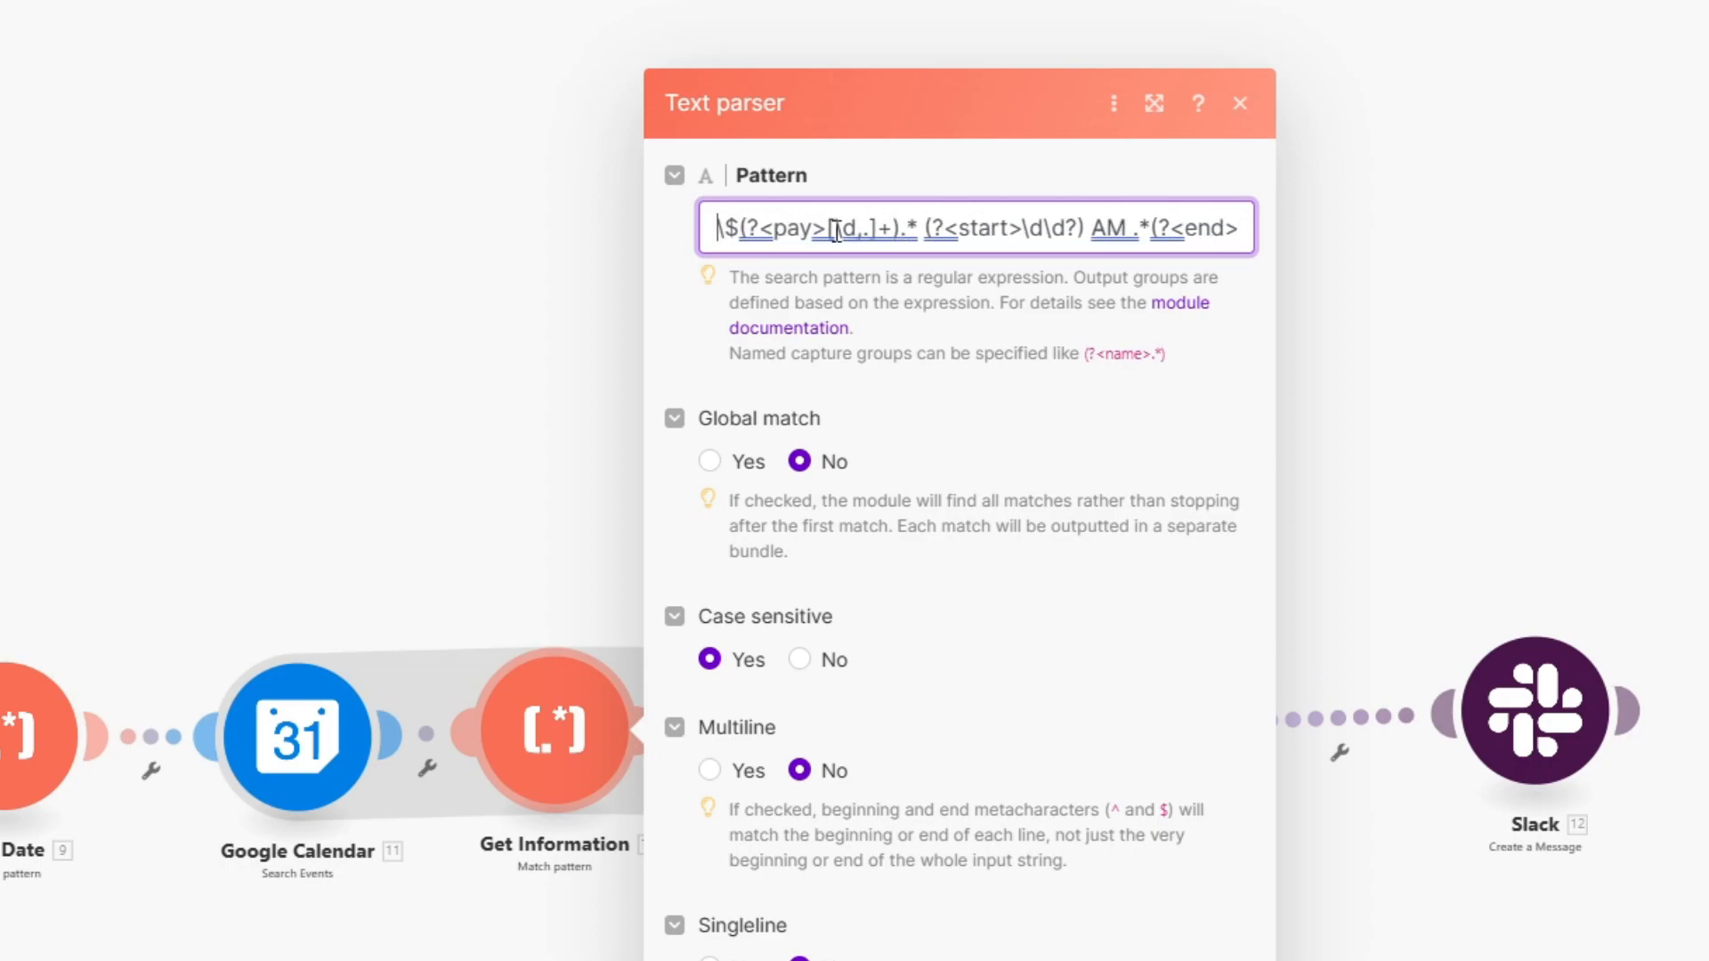
key("Right")
key("Right")
key("Right")
key("Right")
Highlight the named groups pay, start and end in the Get Information pattern, and close the module settings.
double_click(793, 229)
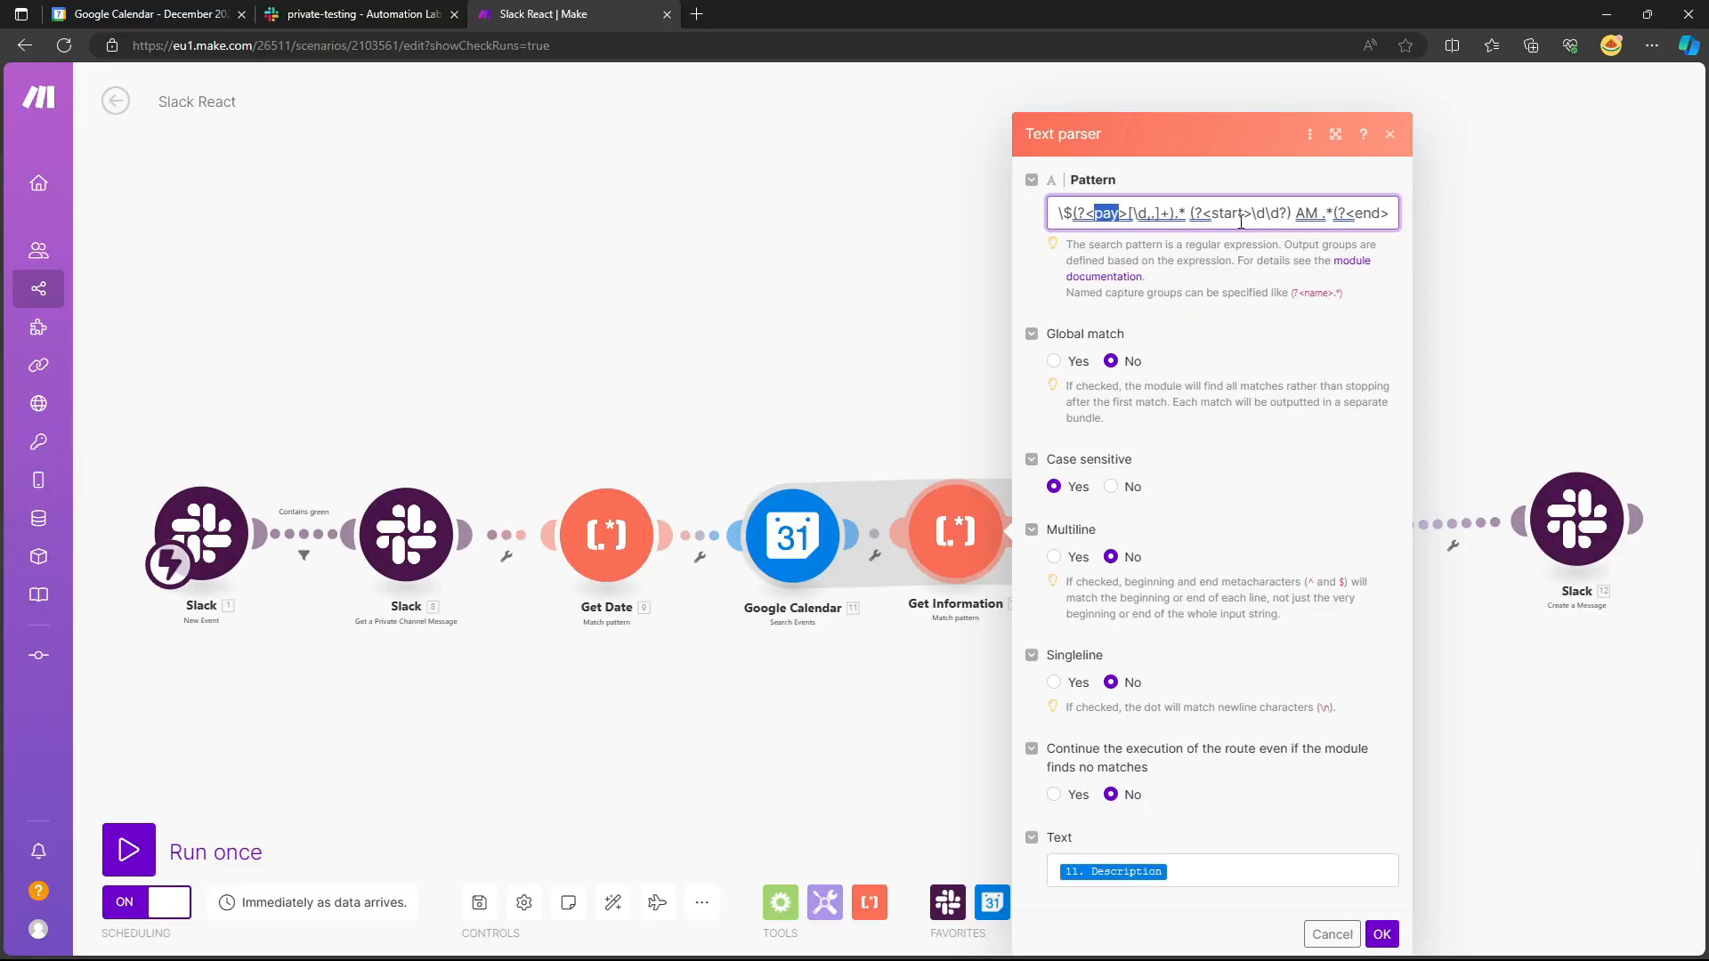
double_click(1226, 214)
double_click(1361, 214)
key("Right")
key("Right")
key("Right")
key("Right")
key("Right")
key("Right")
key("Right")
key("Right")
key("Right")
key("Right")
key("Right")
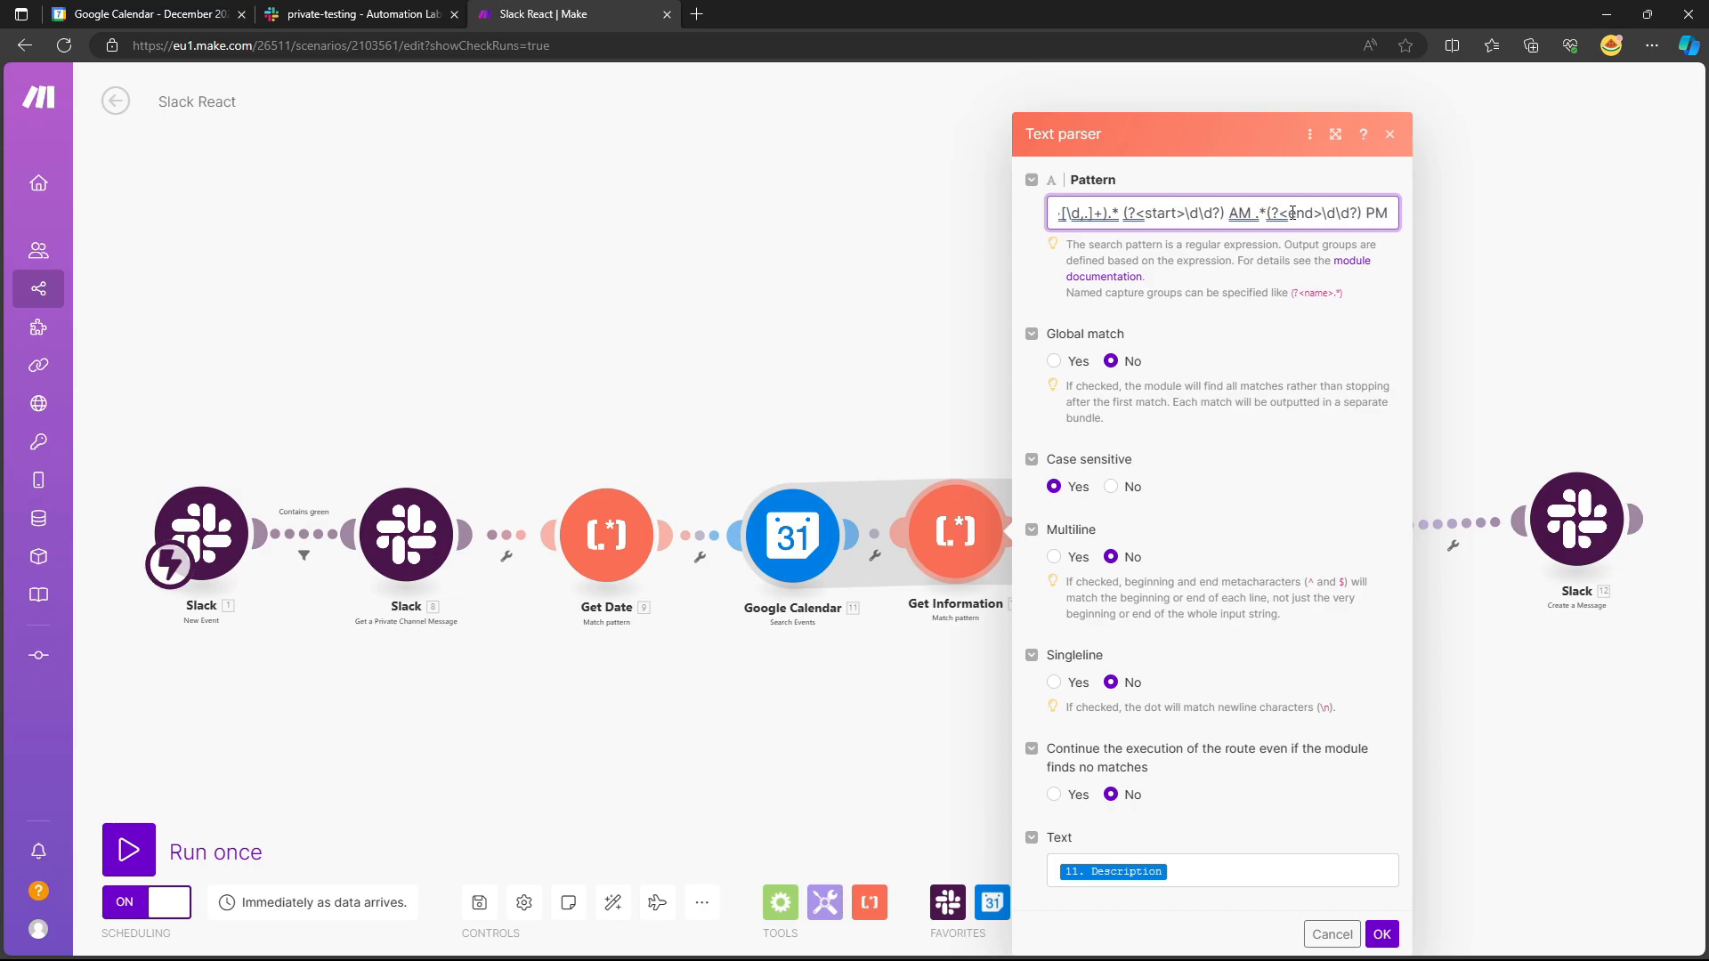
left_click(829, 314)
Examine the description of the first Monday, December 4 event in Google Calendar for its pay amount and start and end times.
left_click(142, 13)
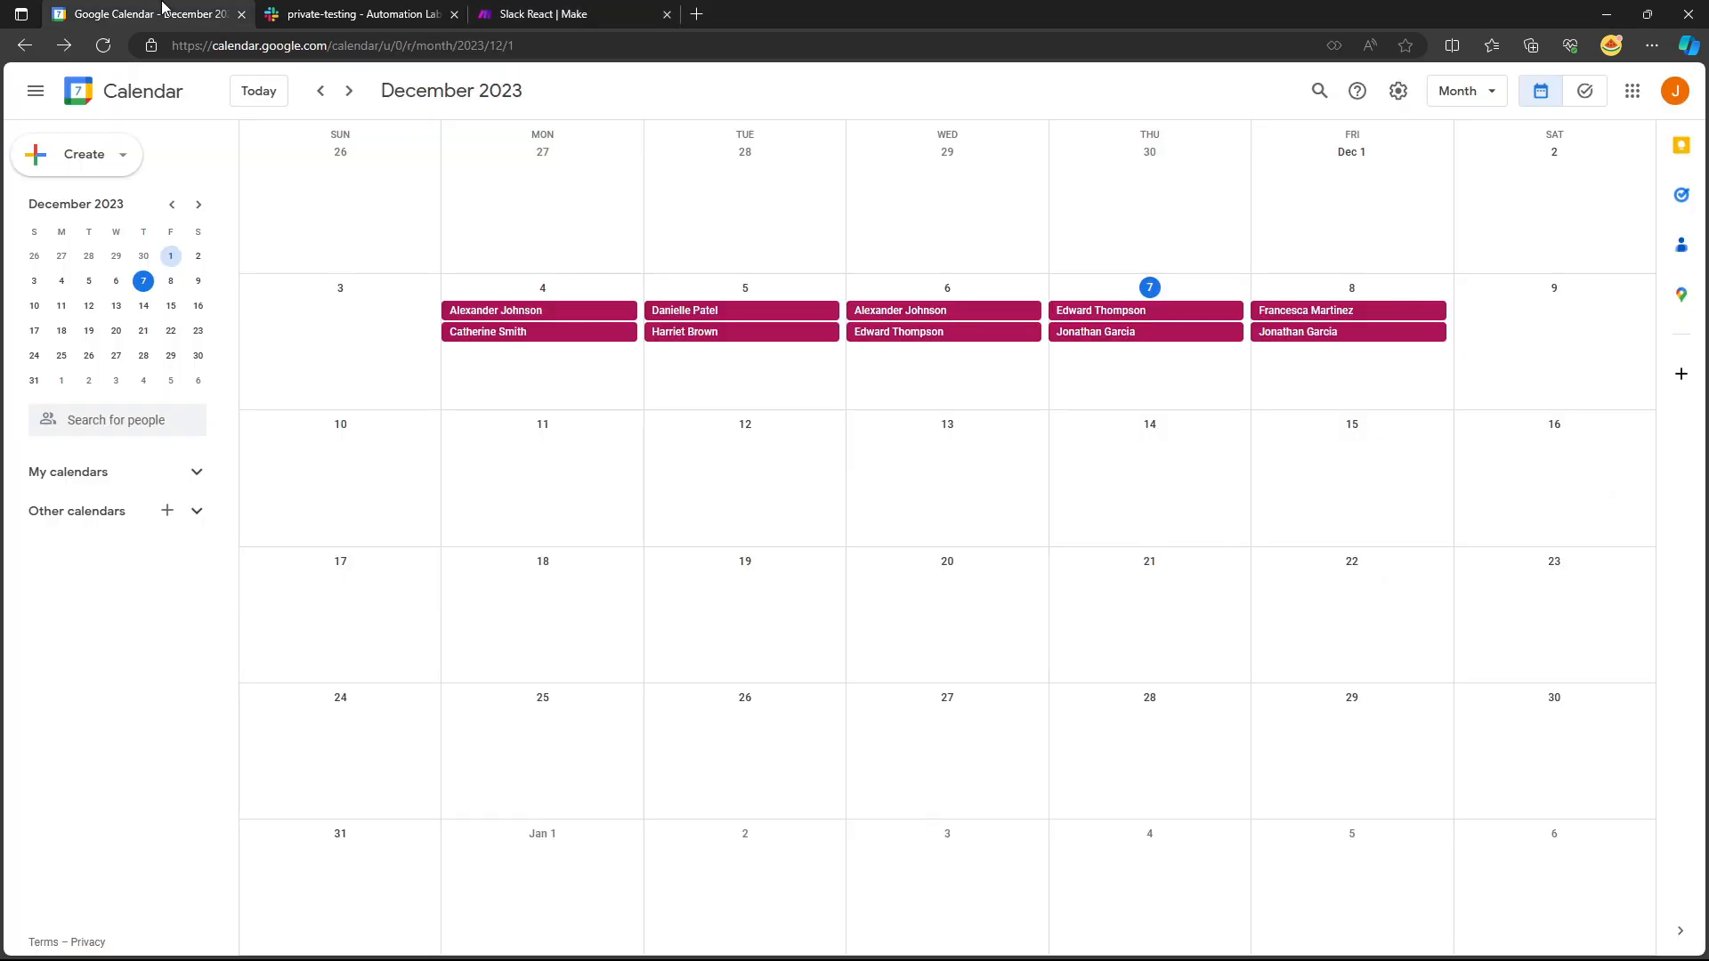
left_click(471, 313)
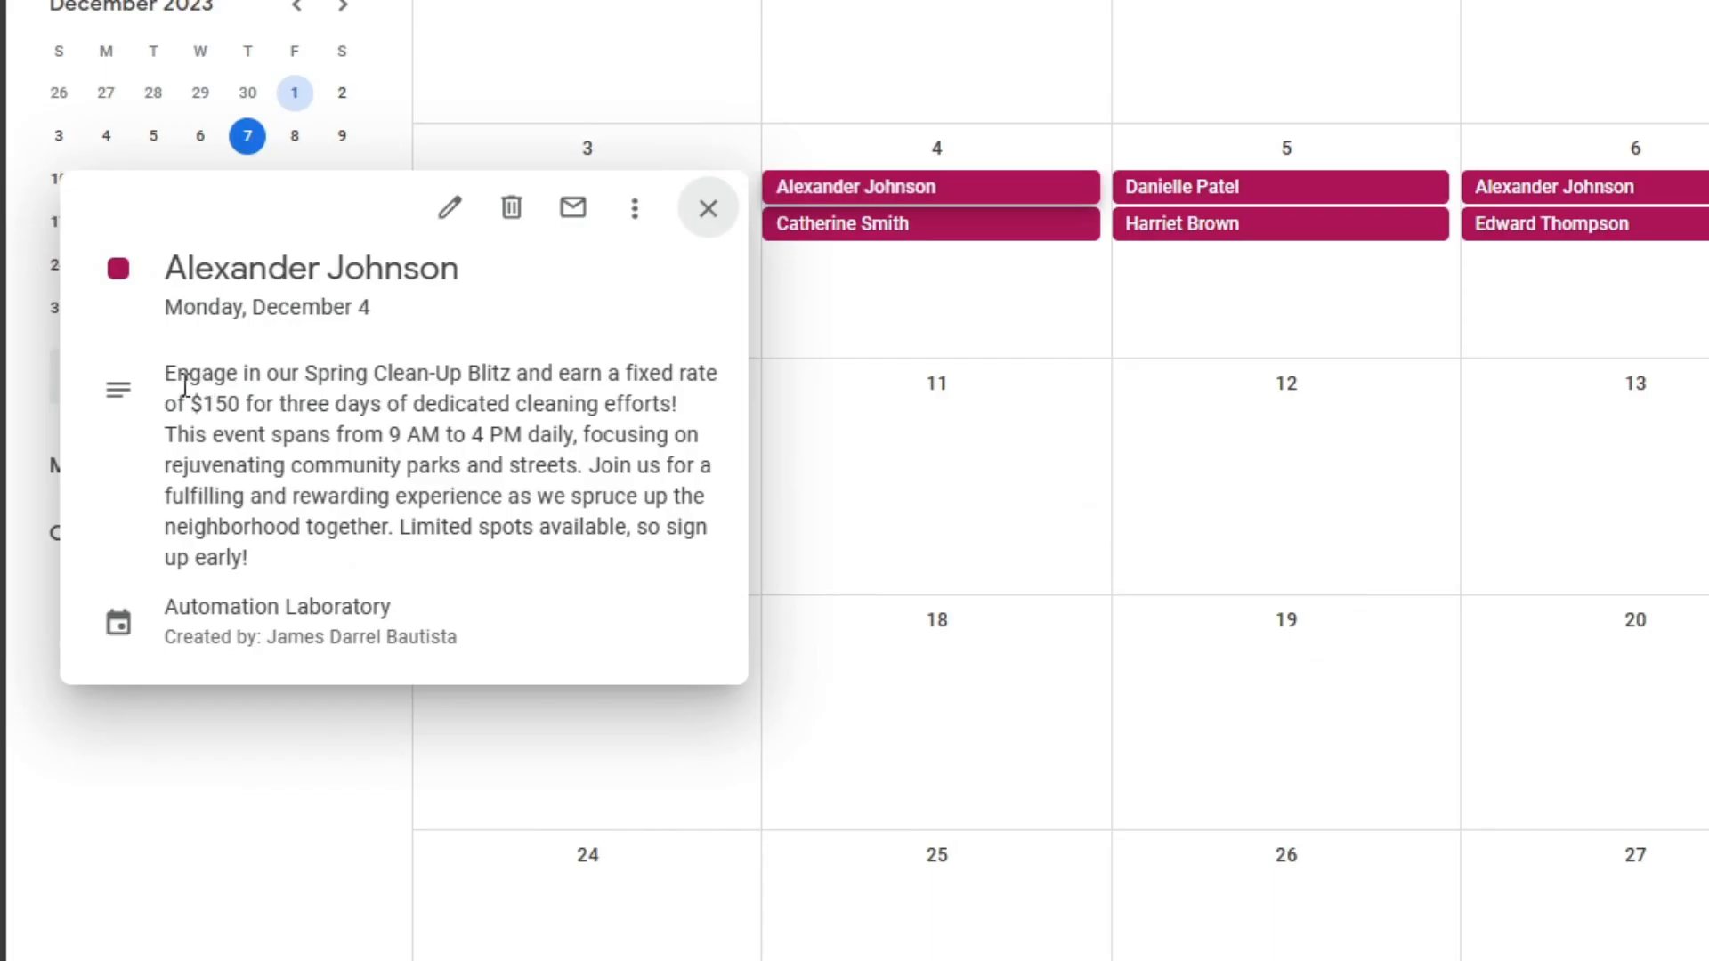
left_click_drag(96, 418, 223, 490)
left_click_drag(382, 502, 370, 565)
left_click(337, 398)
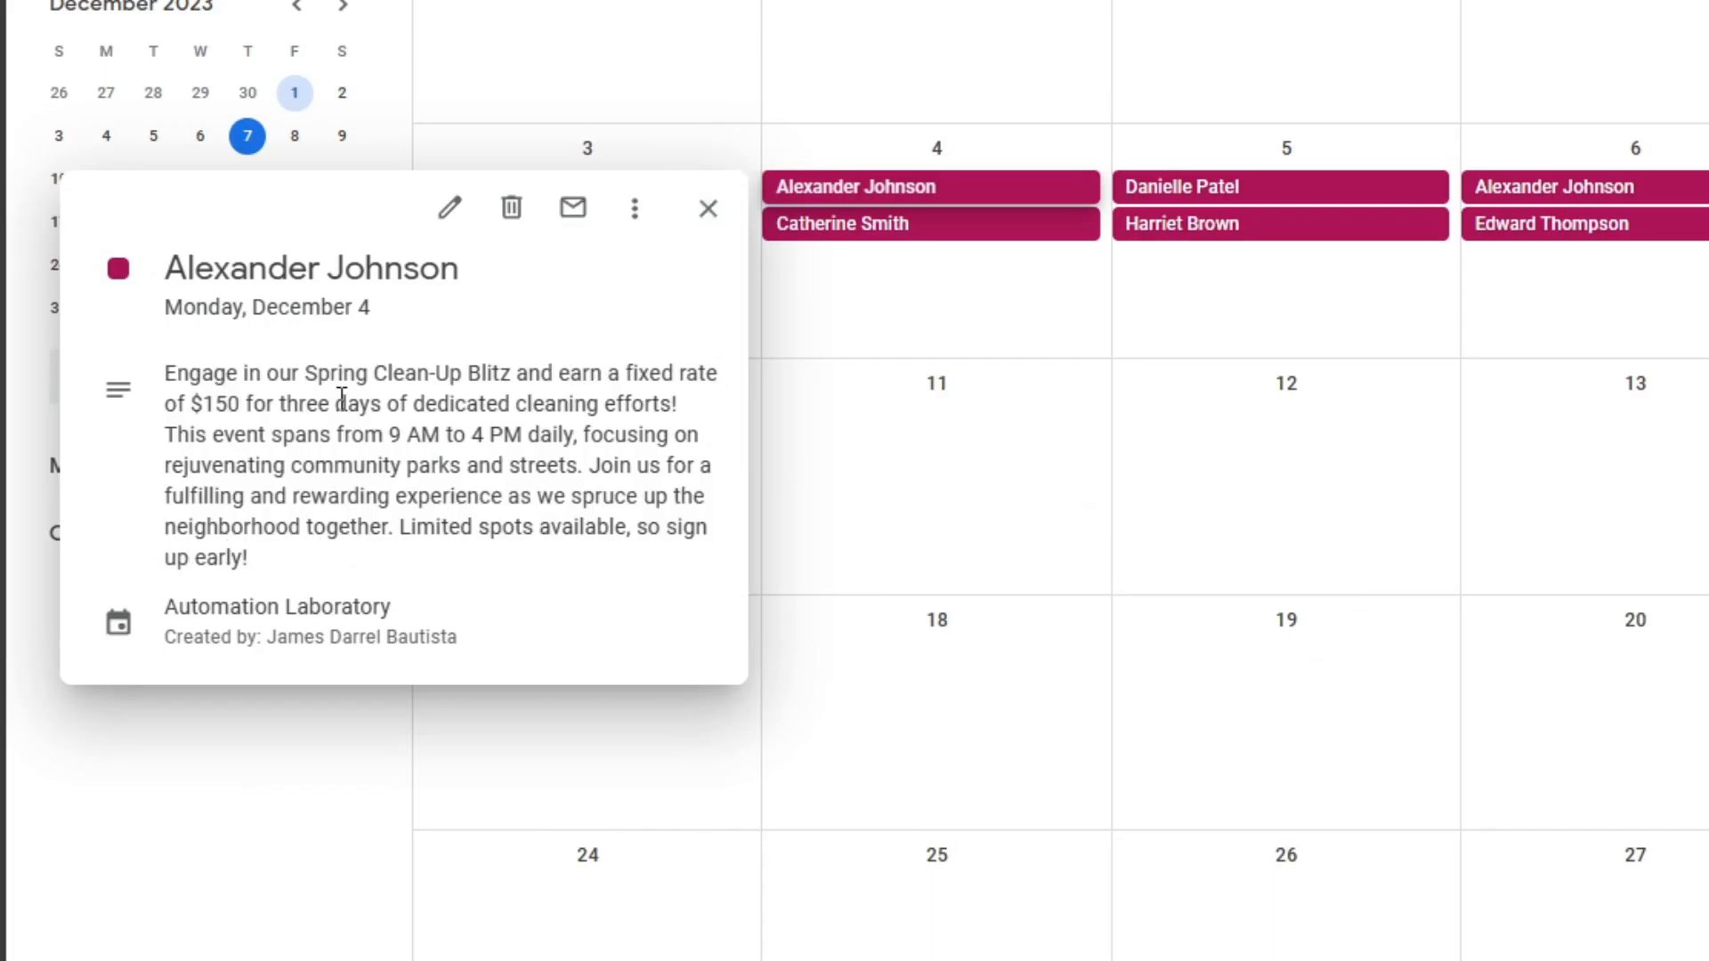
mouse_move(194, 403)
left_mouse_down()
mouse_move(240, 403)
mouse_move(204, 407)
left_mouse_up()
left_click(198, 405)
left_click(265, 431)
left_click_drag(389, 429, 445, 428)
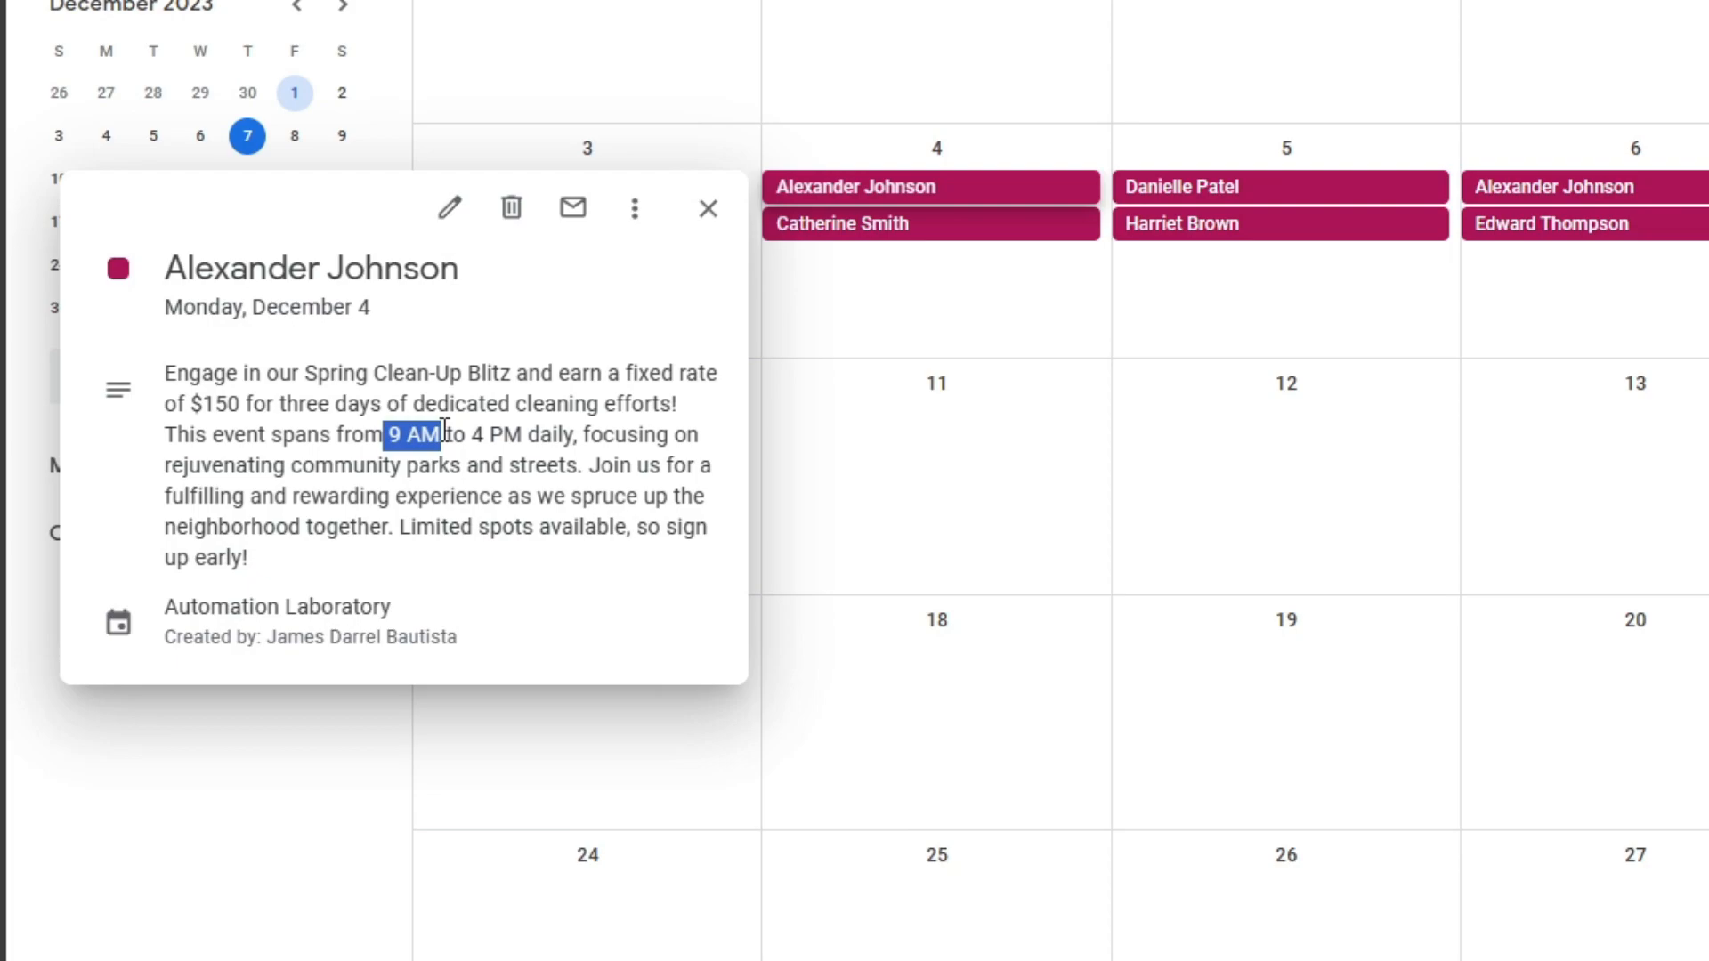
left_click(484, 436)
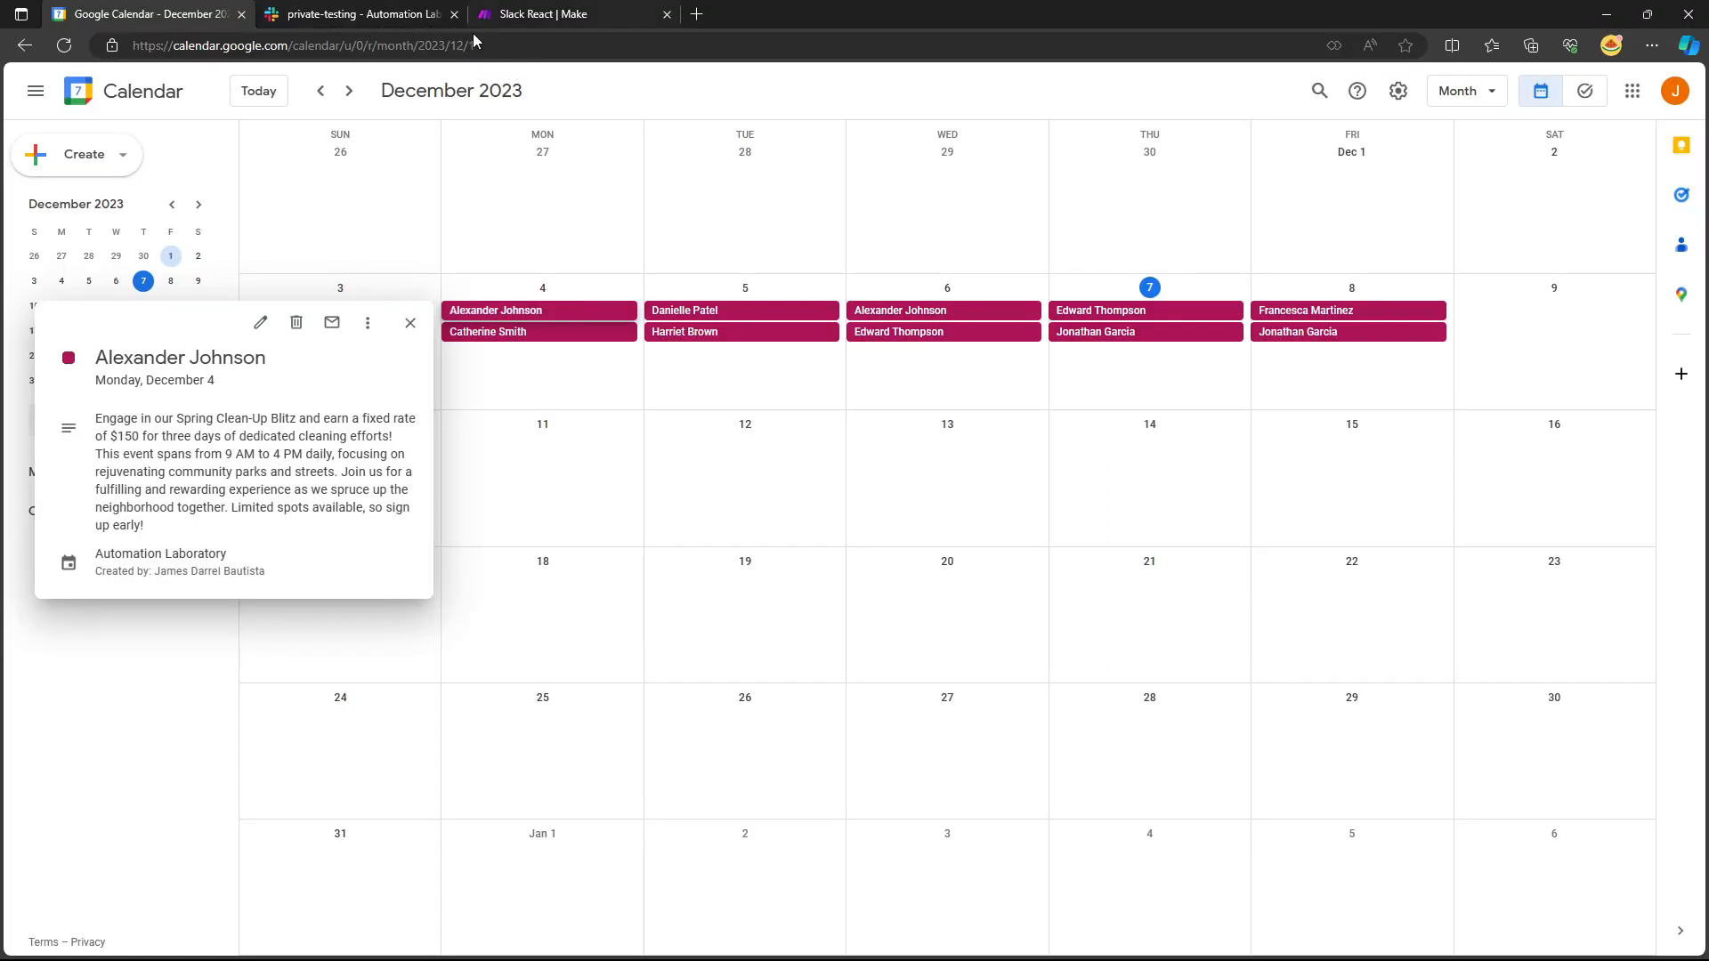
Switch back to Make, examine the regular expression pattern of the Get Information module, and close its settings.
left_click(517, 16)
left_click(913, 543)
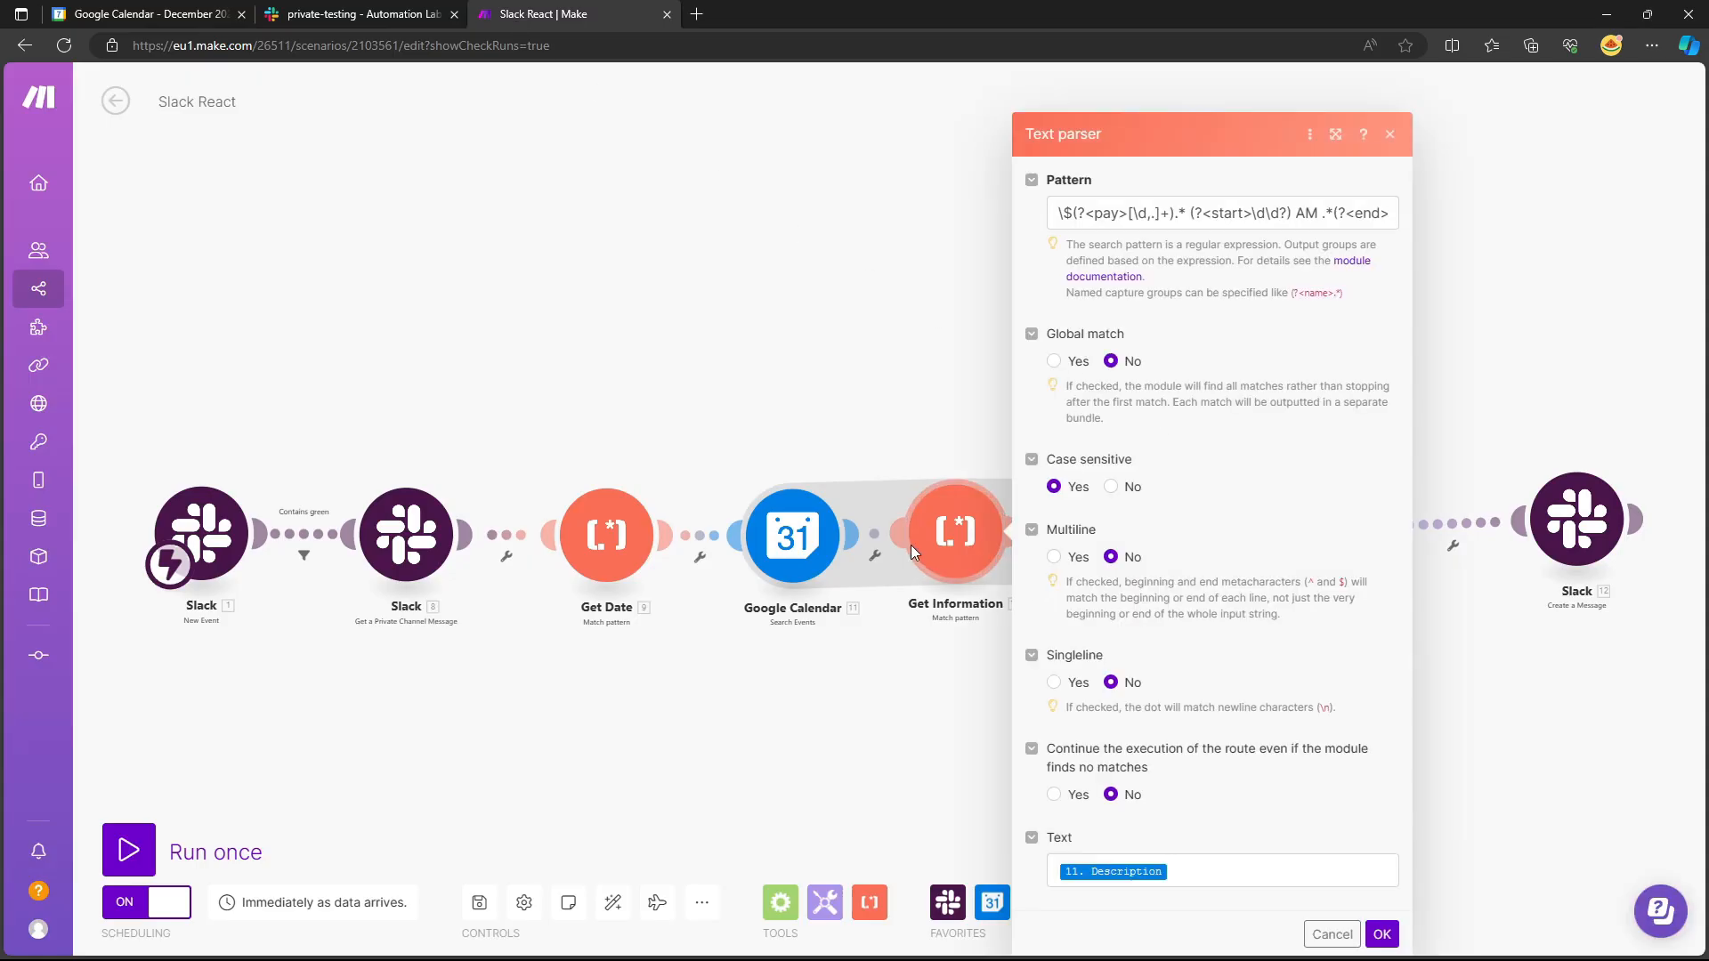
left_click_drag(1060, 212, 1360, 213)
left_click(1240, 215)
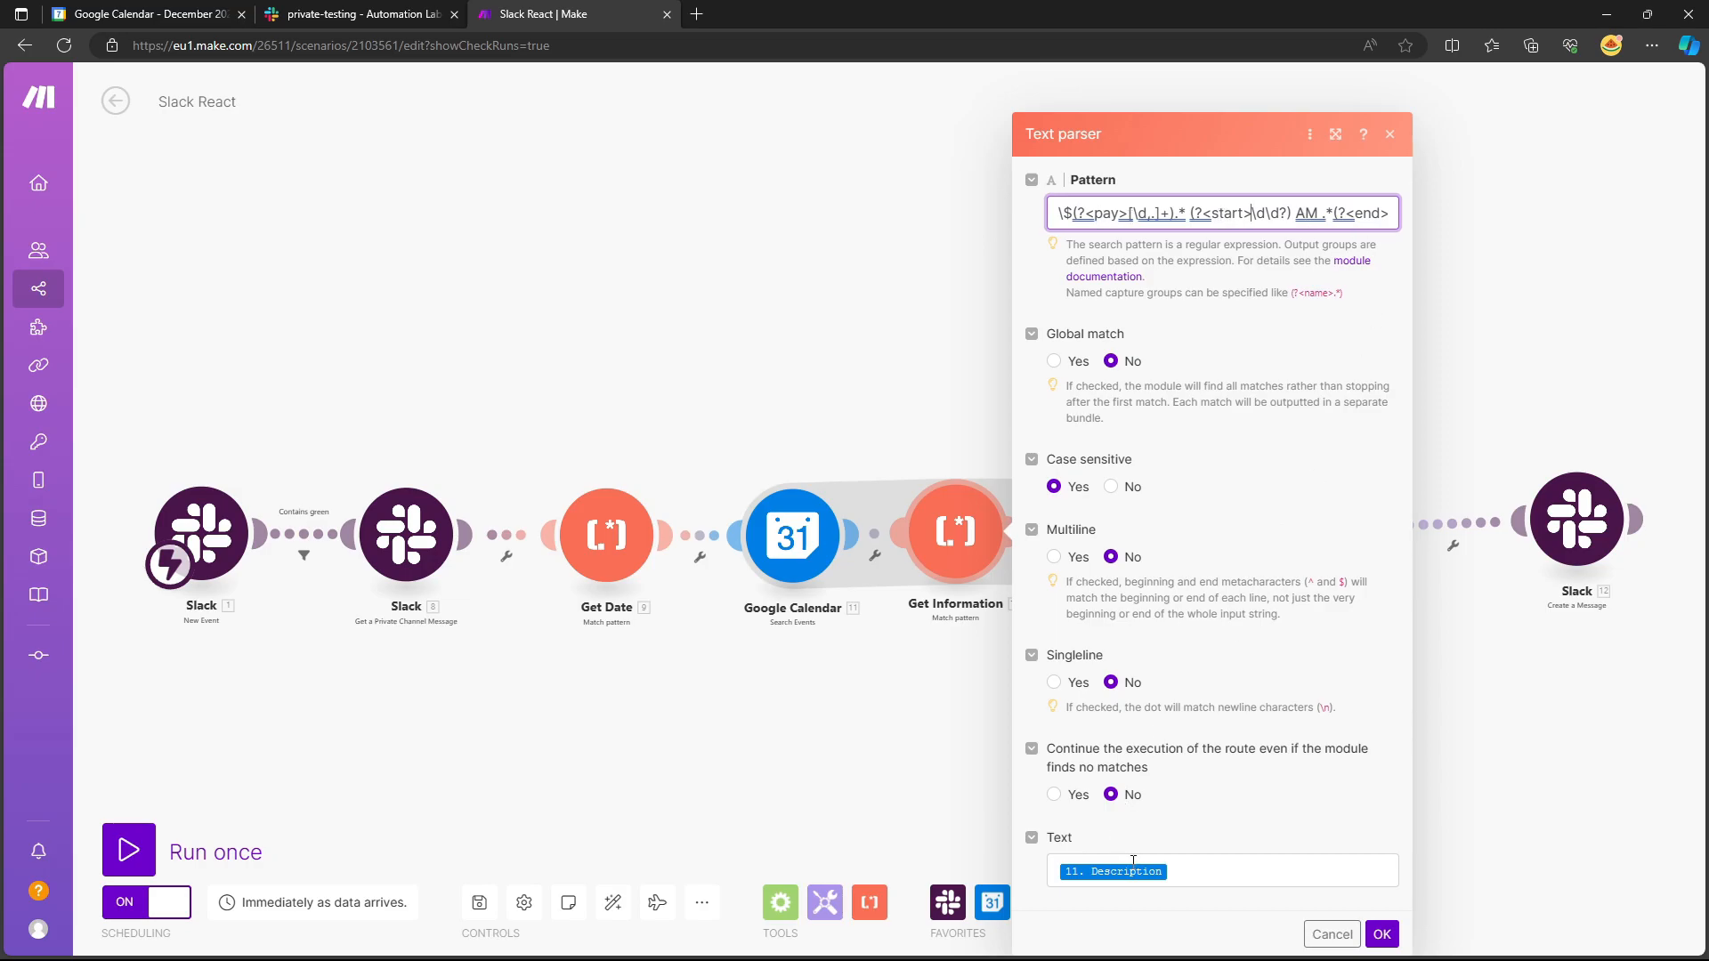
left_click(883, 379)
Compare the first text aggregator's Text template with the Slack overview message, highlight its :smiley: code, and close the module settings.
left_click_drag(1084, 353, 891, 363)
left_click(942, 549)
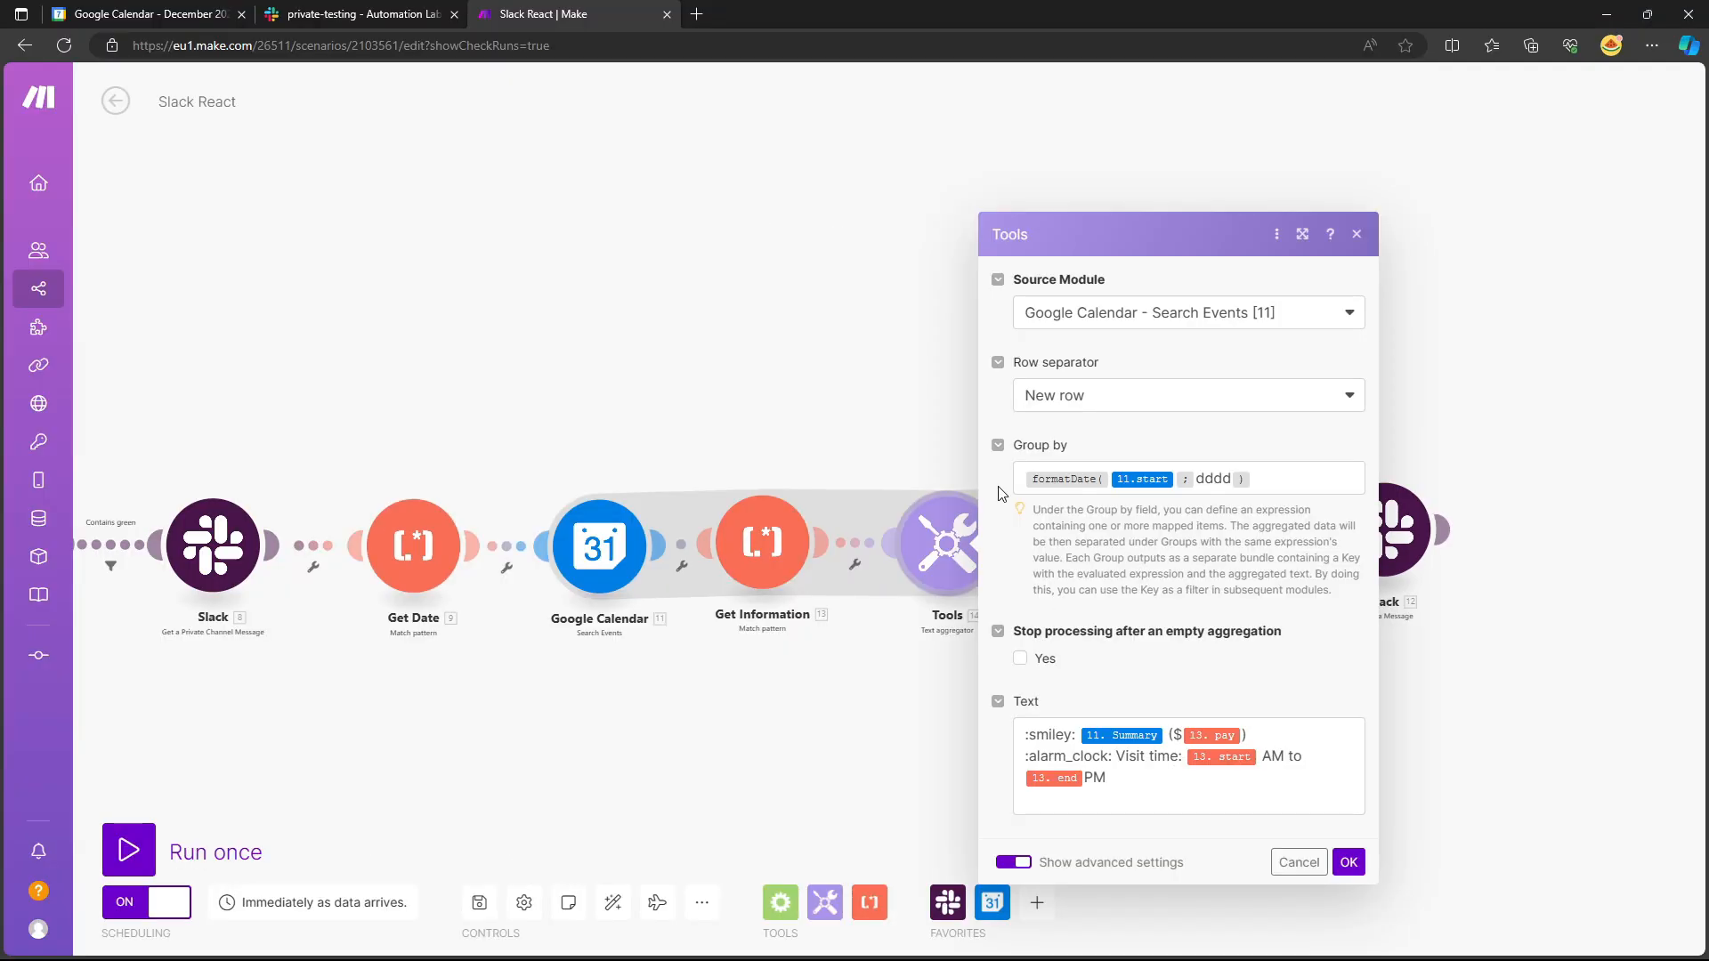
left_click(372, 25)
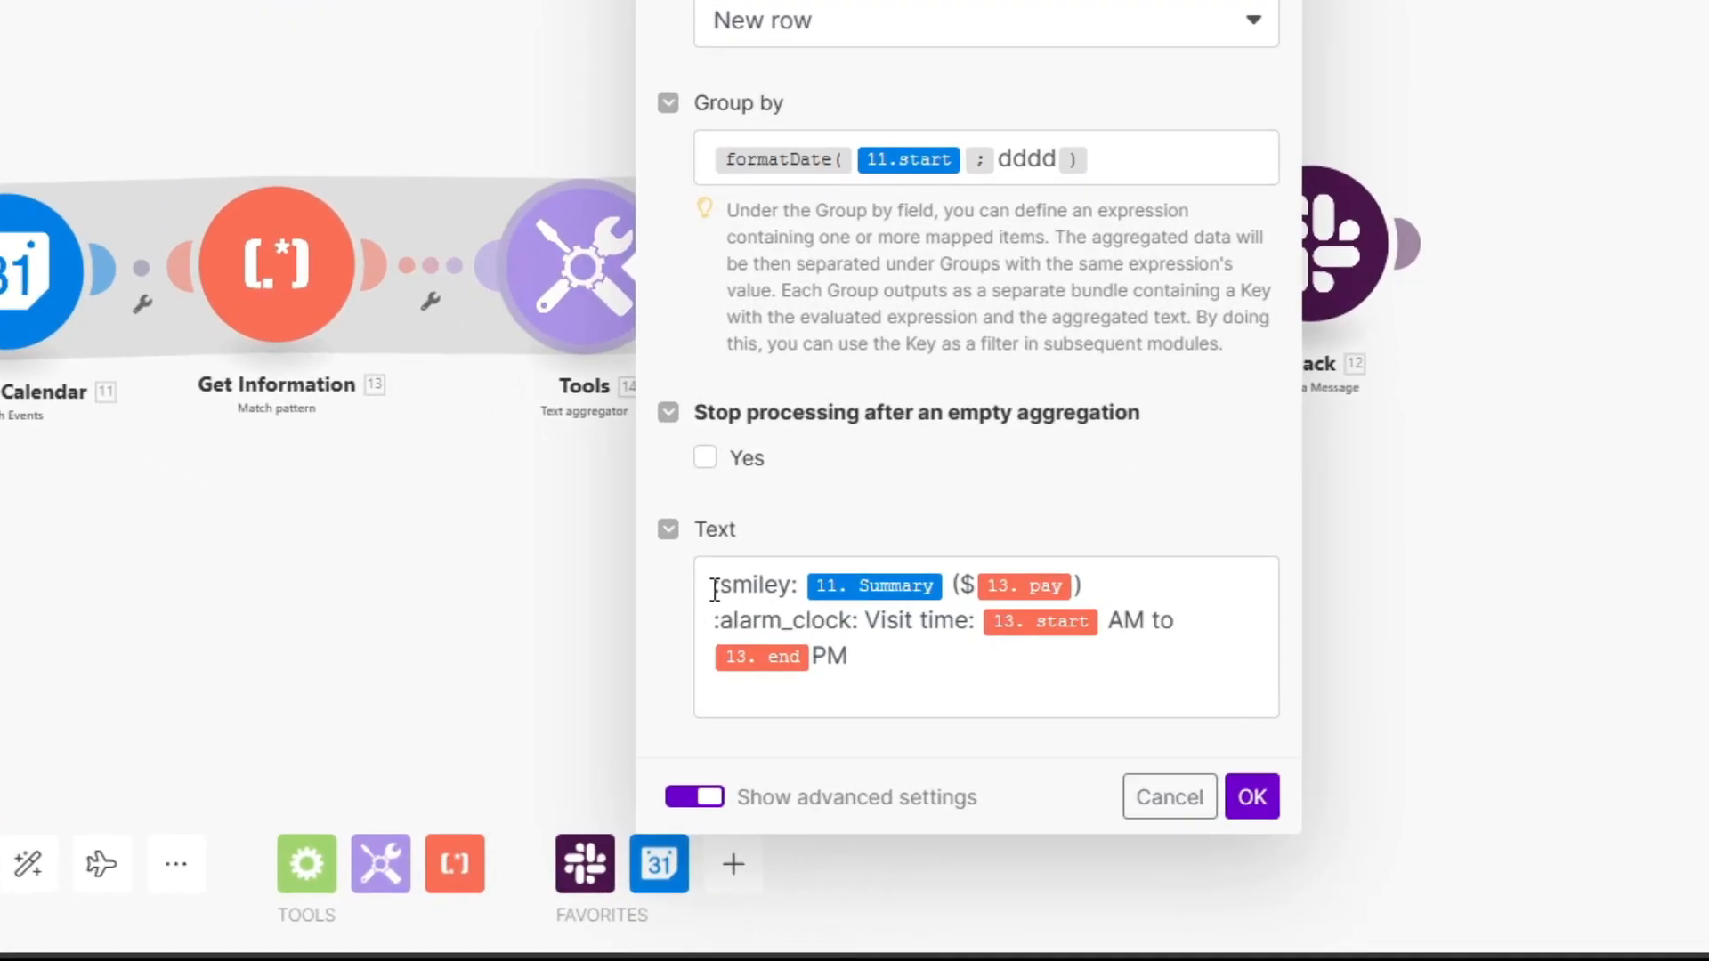
left_click(1025, 736)
left_click_drag(714, 590, 799, 589)
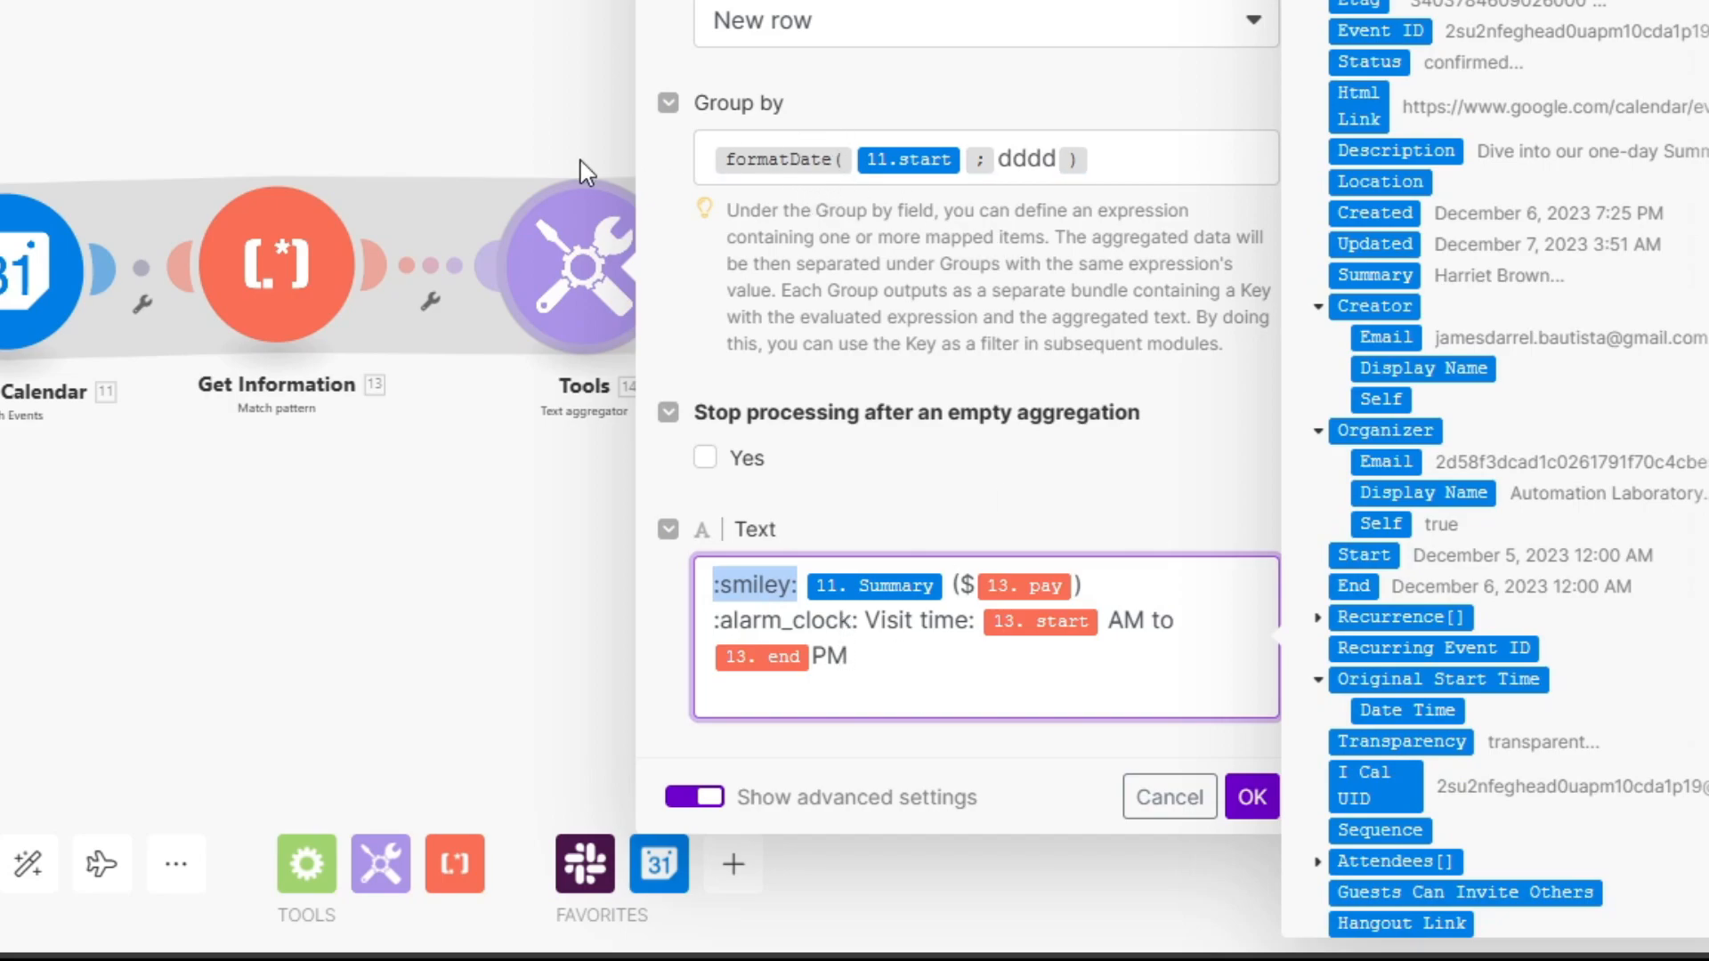
left_click(496, 488)
left_click(617, 249)
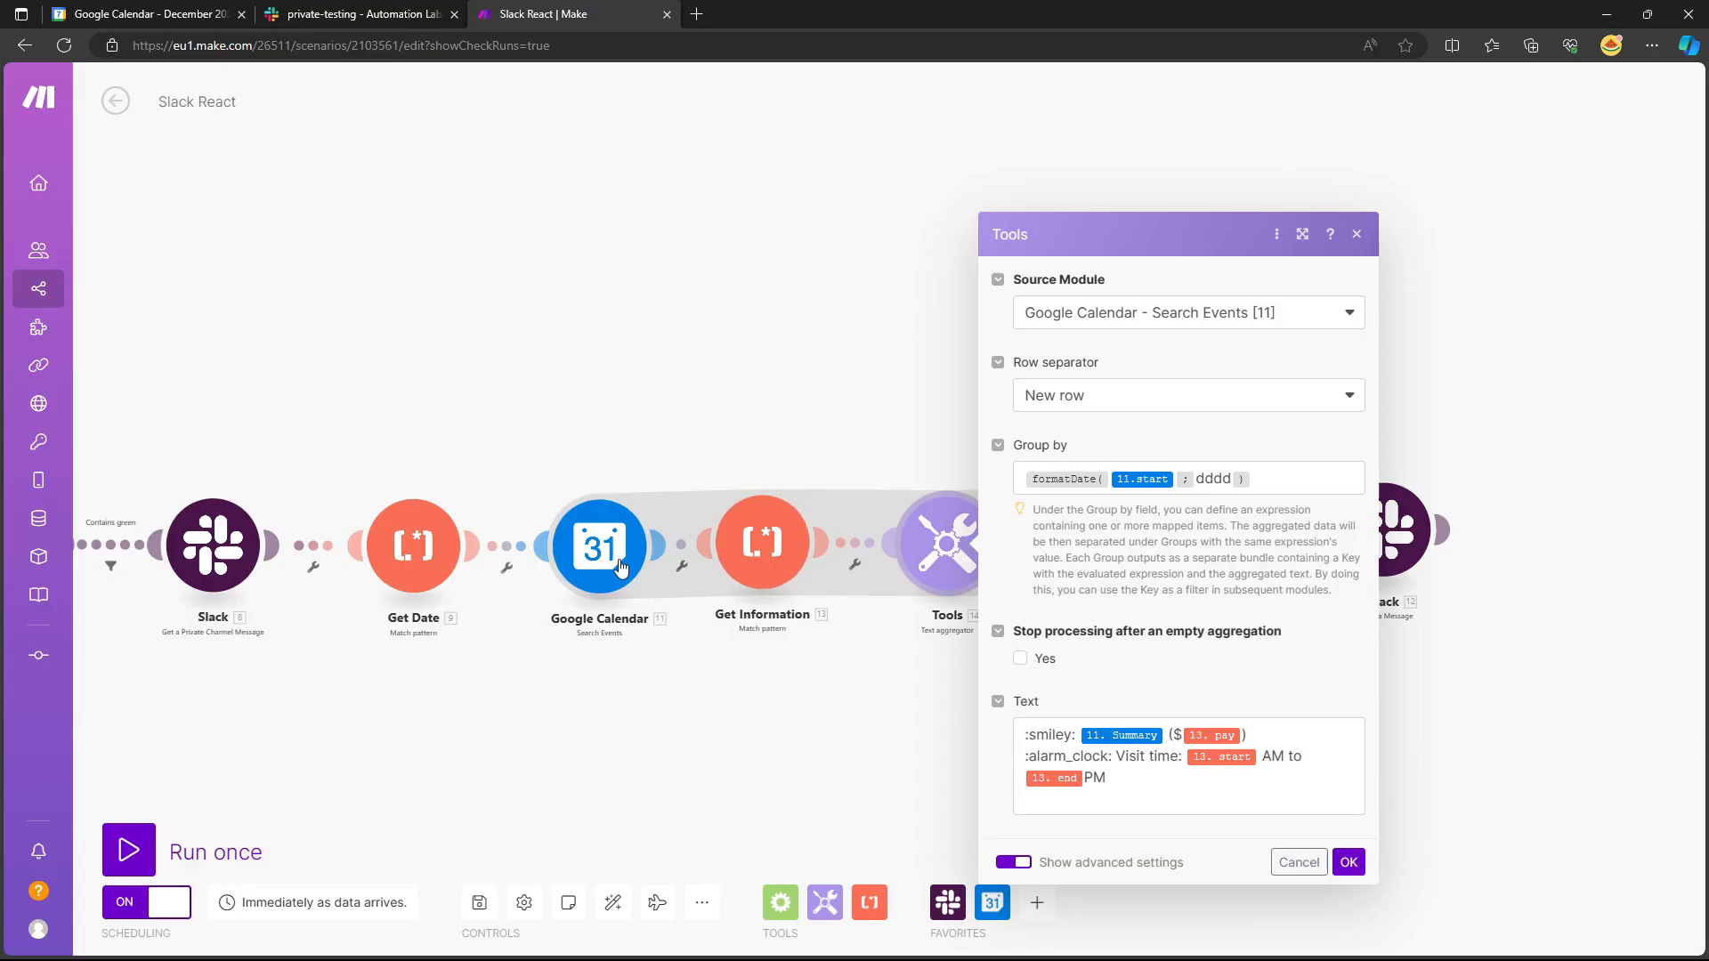
Review the Google Calendar Search Events options from End Date to Limit against the December 4 to 8 events, and close the module settings.
left_click(11, 278)
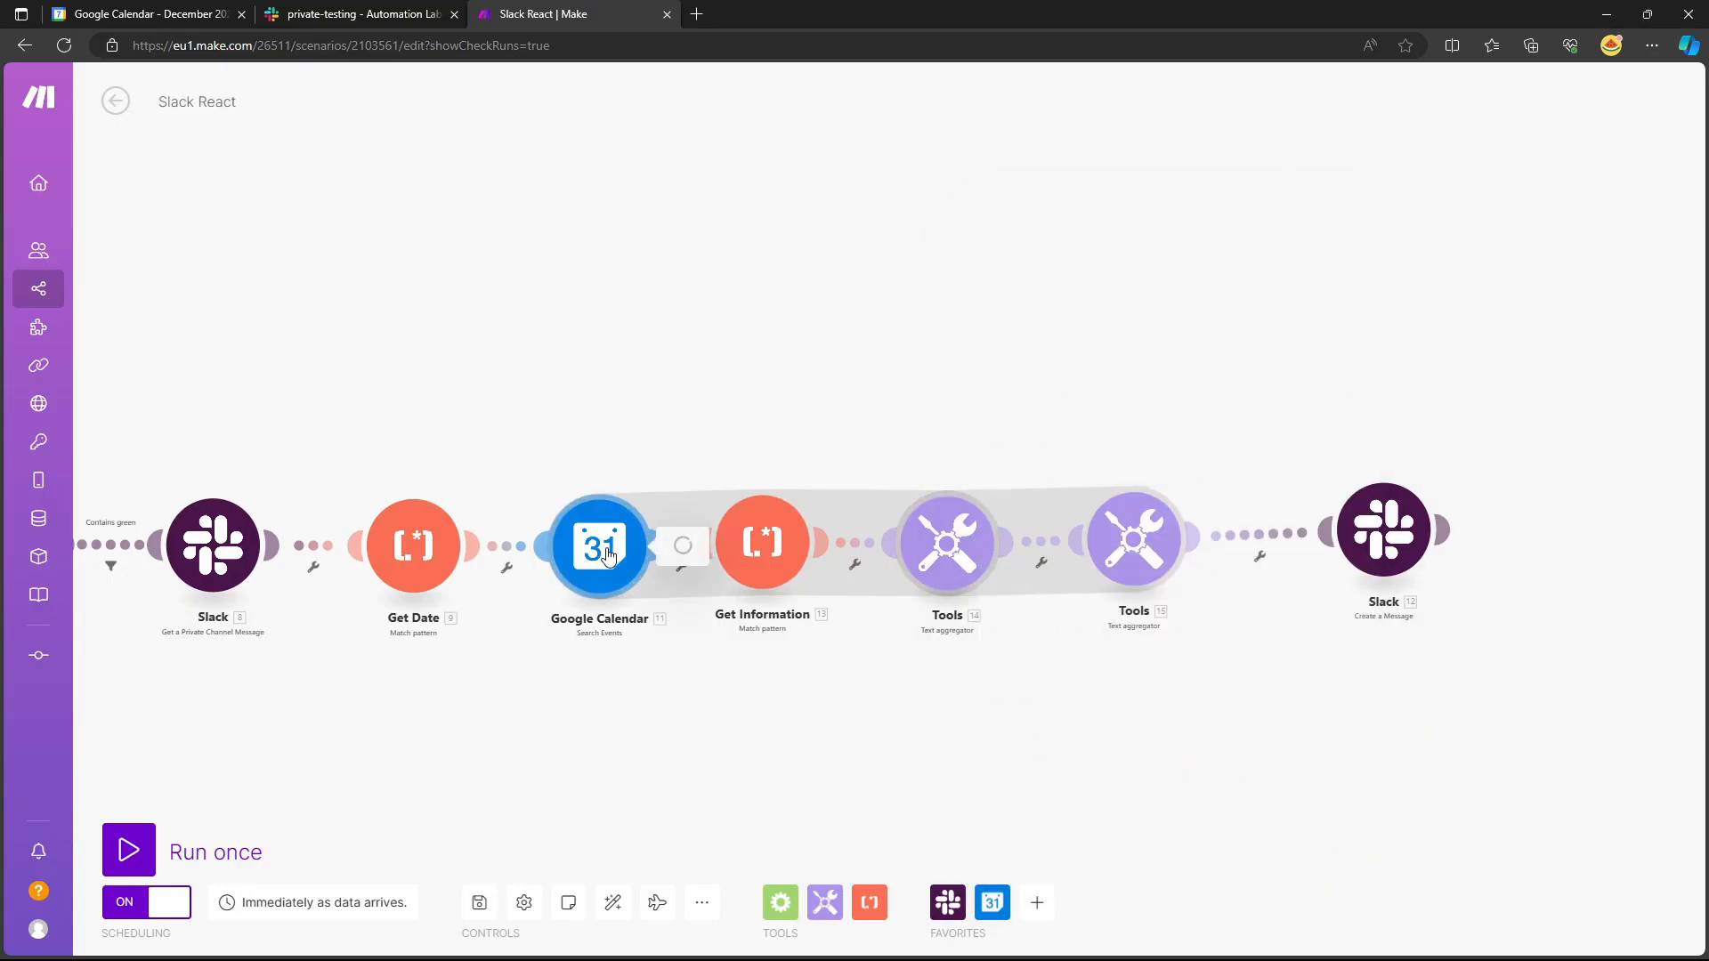
scroll(898, 763, "down", 2)
scroll(897, 763, "down", 3)
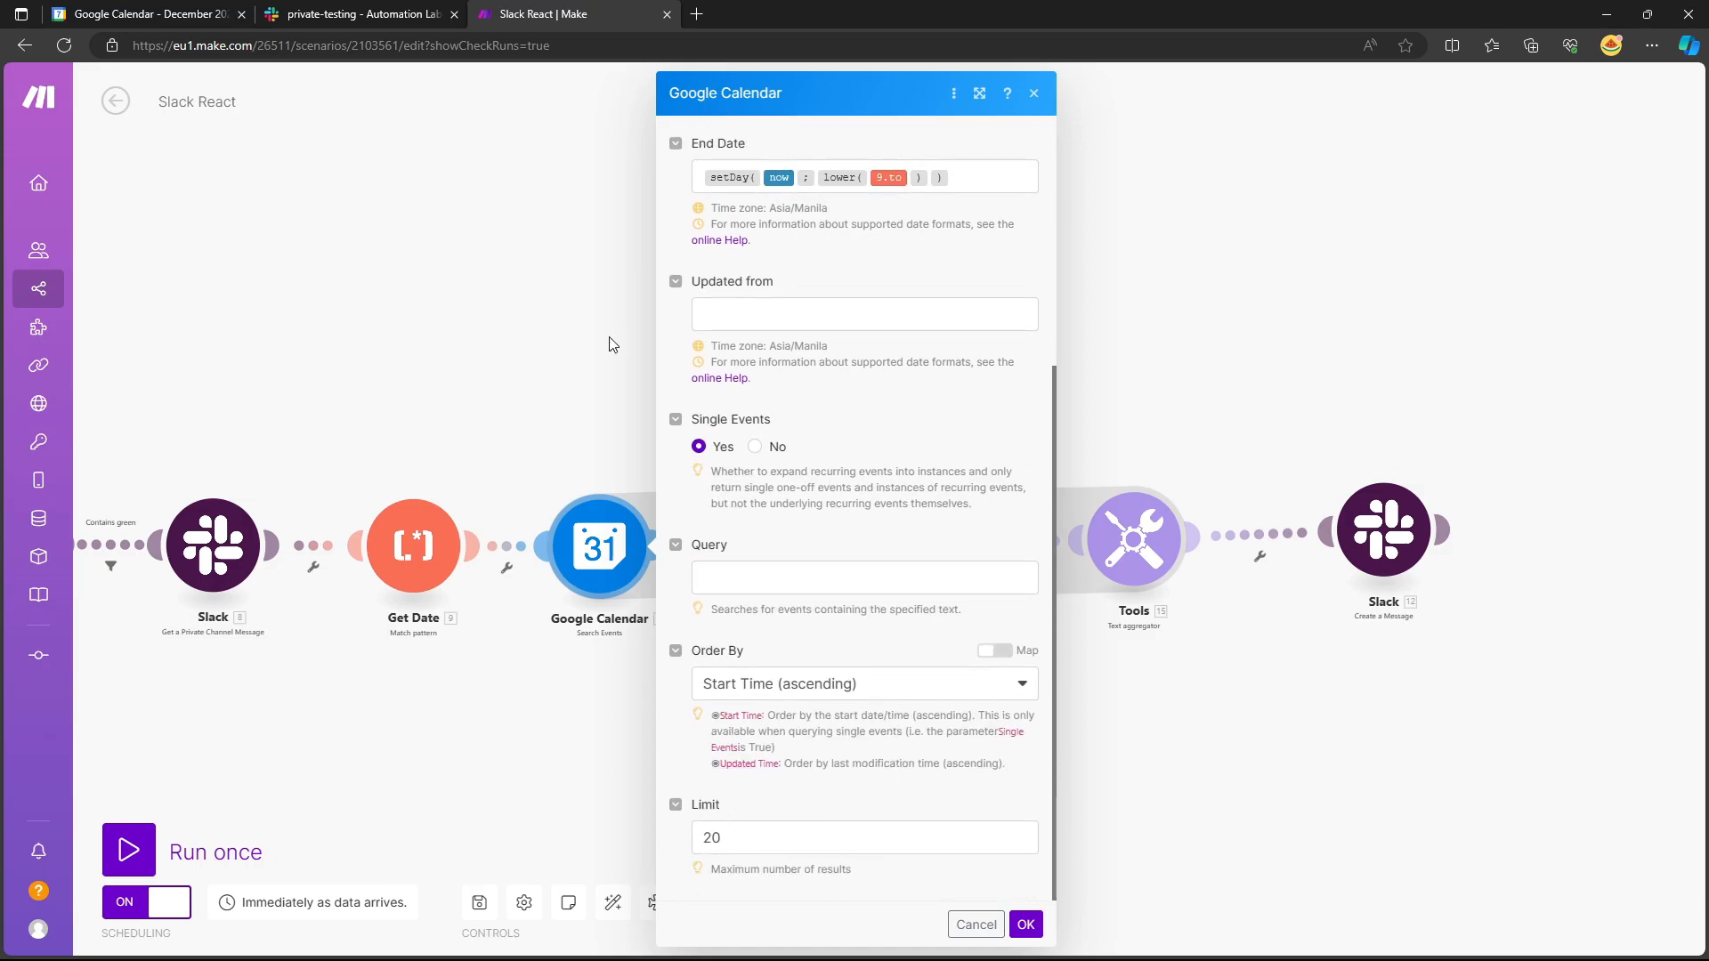
left_click(192, 20)
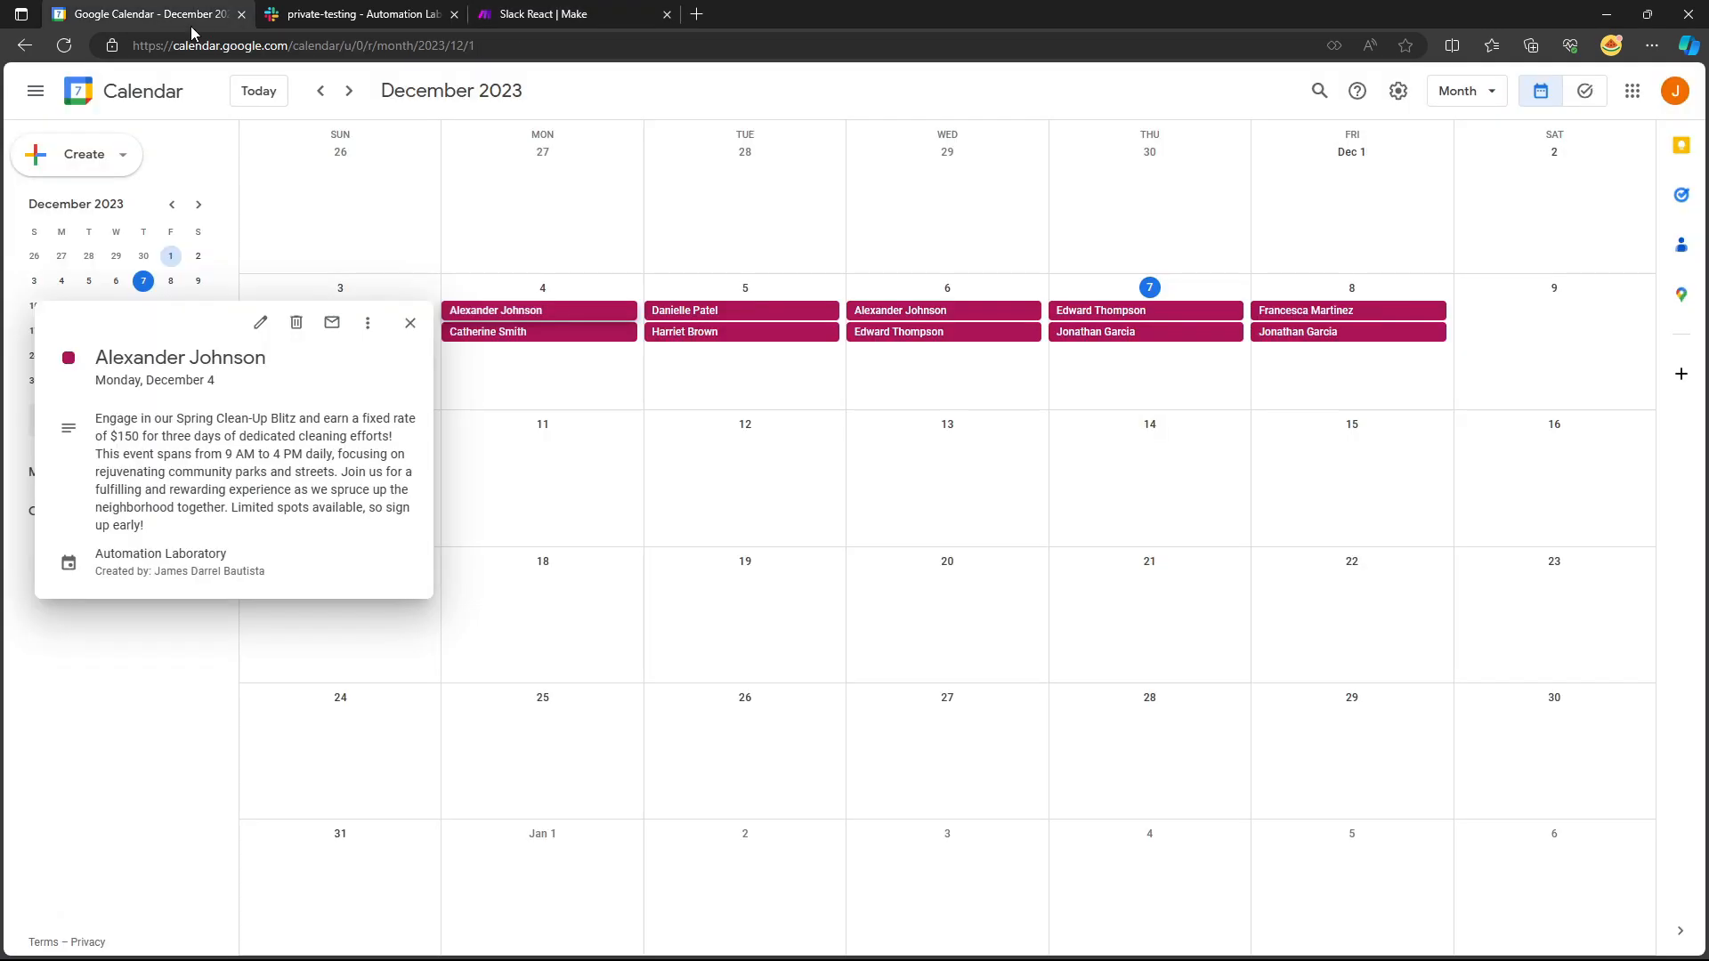
left_click(820, 383)
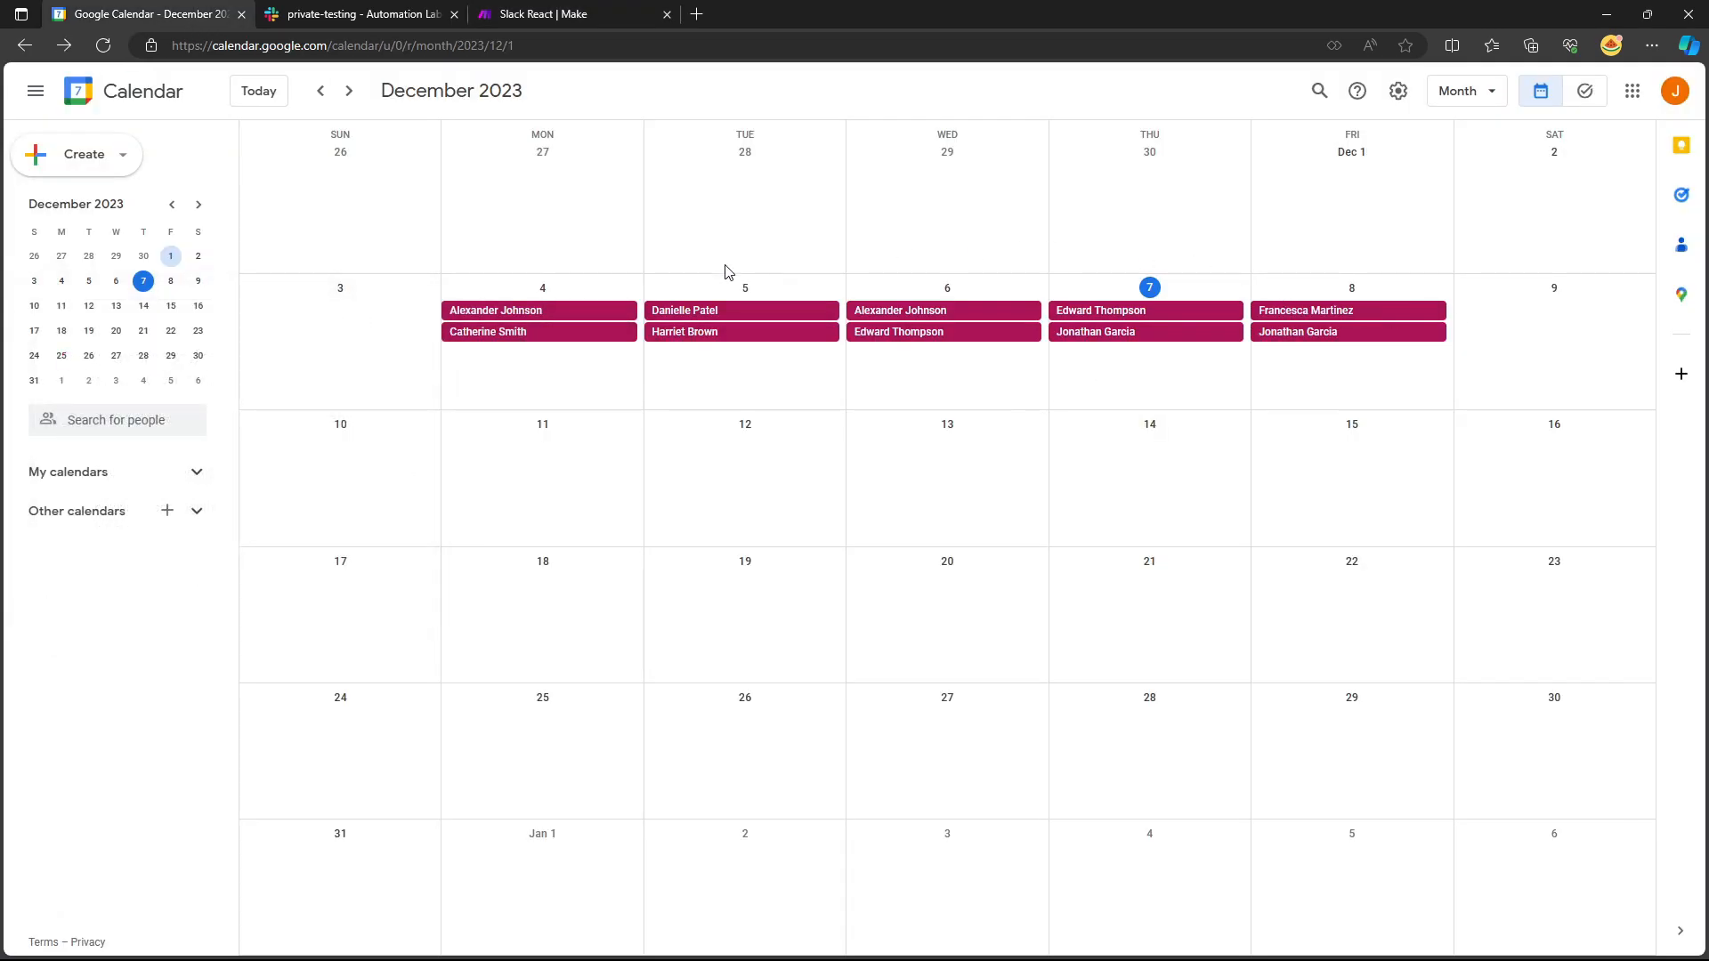
left_click(521, 19)
left_click(569, 370)
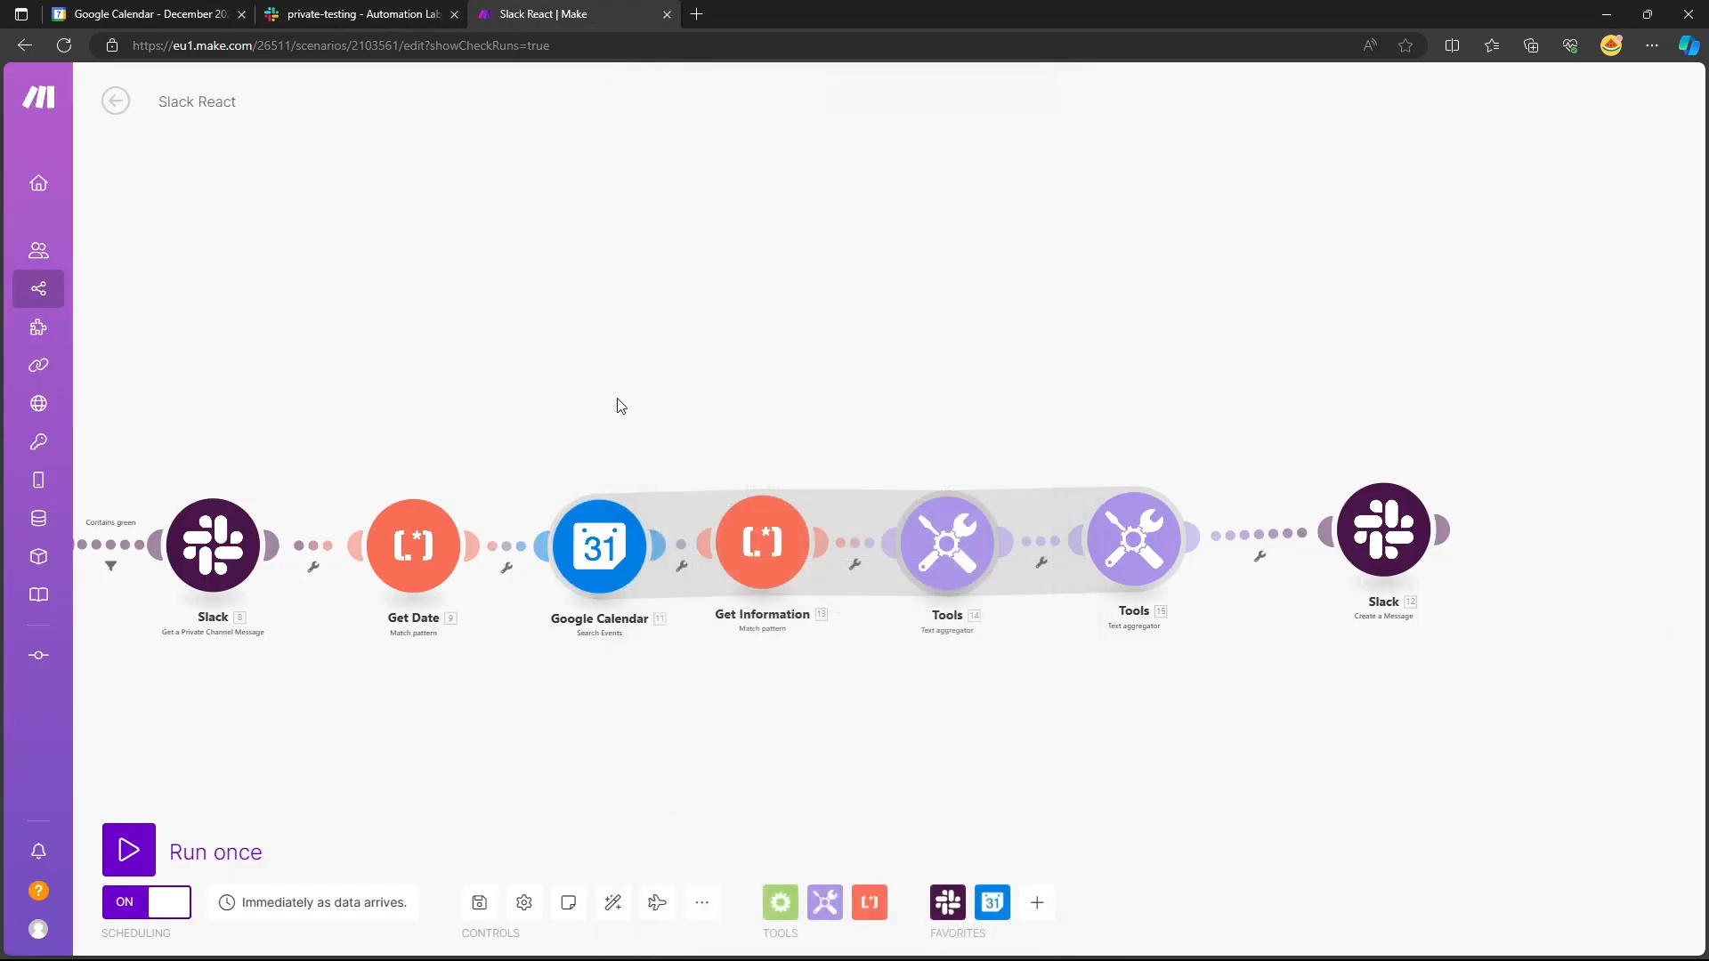
Compare the first text aggregator's highlighted Text template with the Monday, Tuesday and Wednesday sections of the Slack overview message, and close the aggregator settings.
left_click(961, 545)
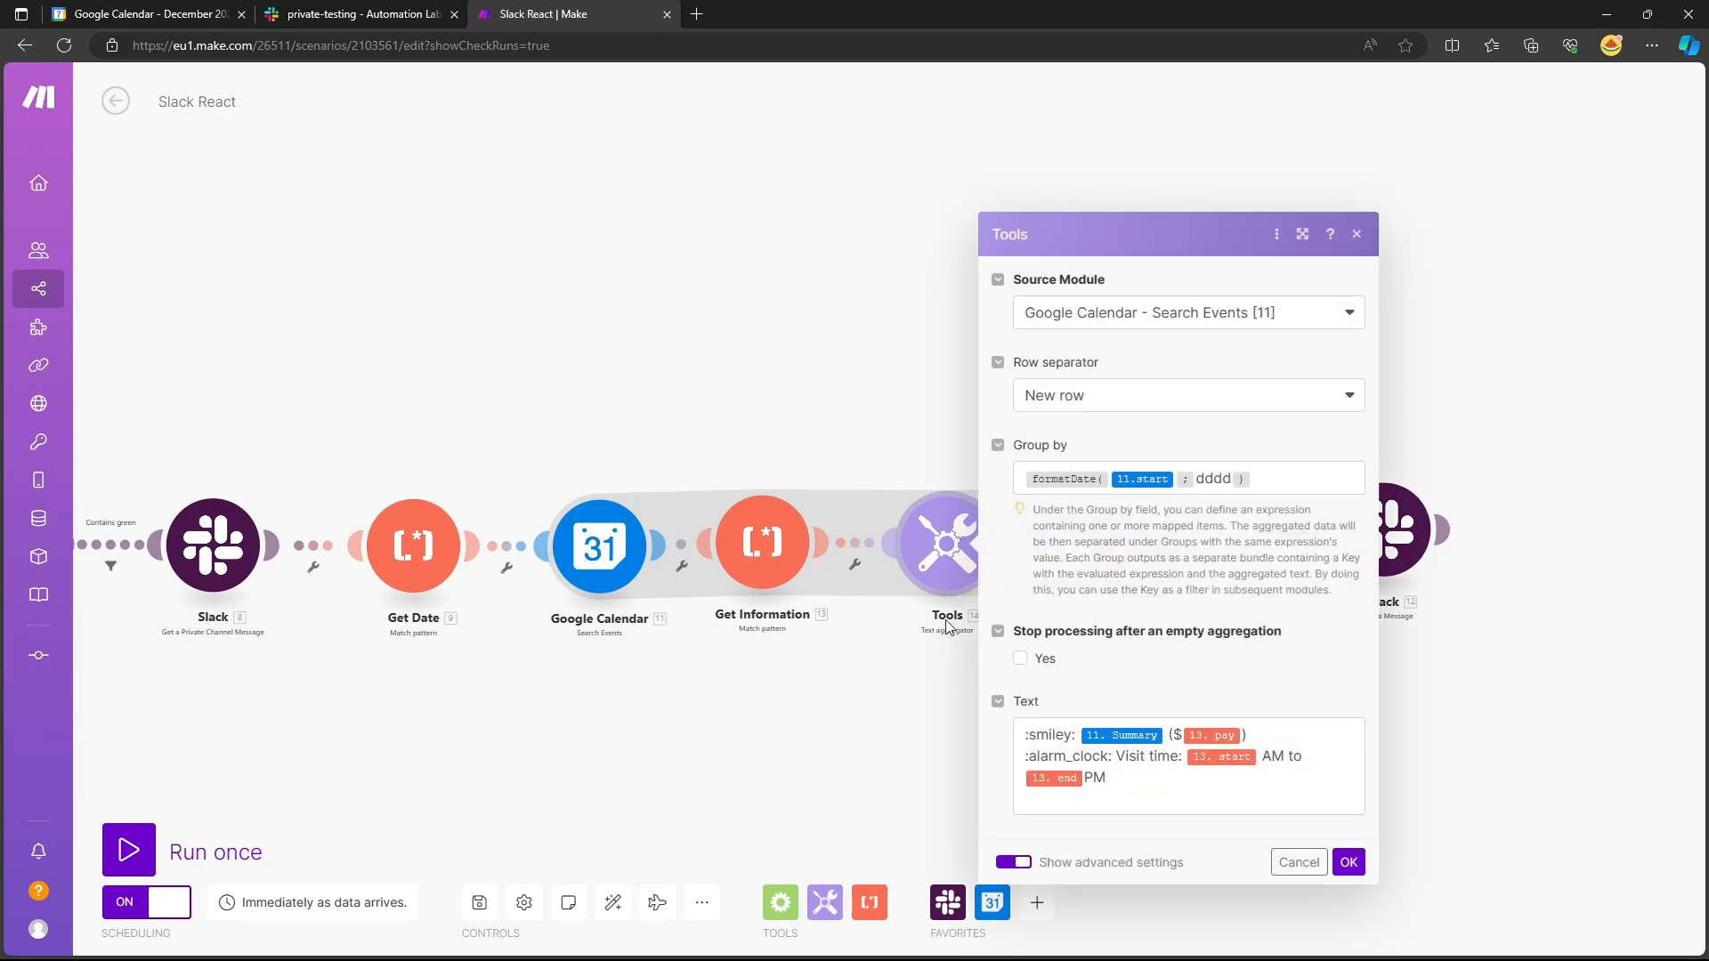
left_click_drag(1176, 788, 1028, 737)
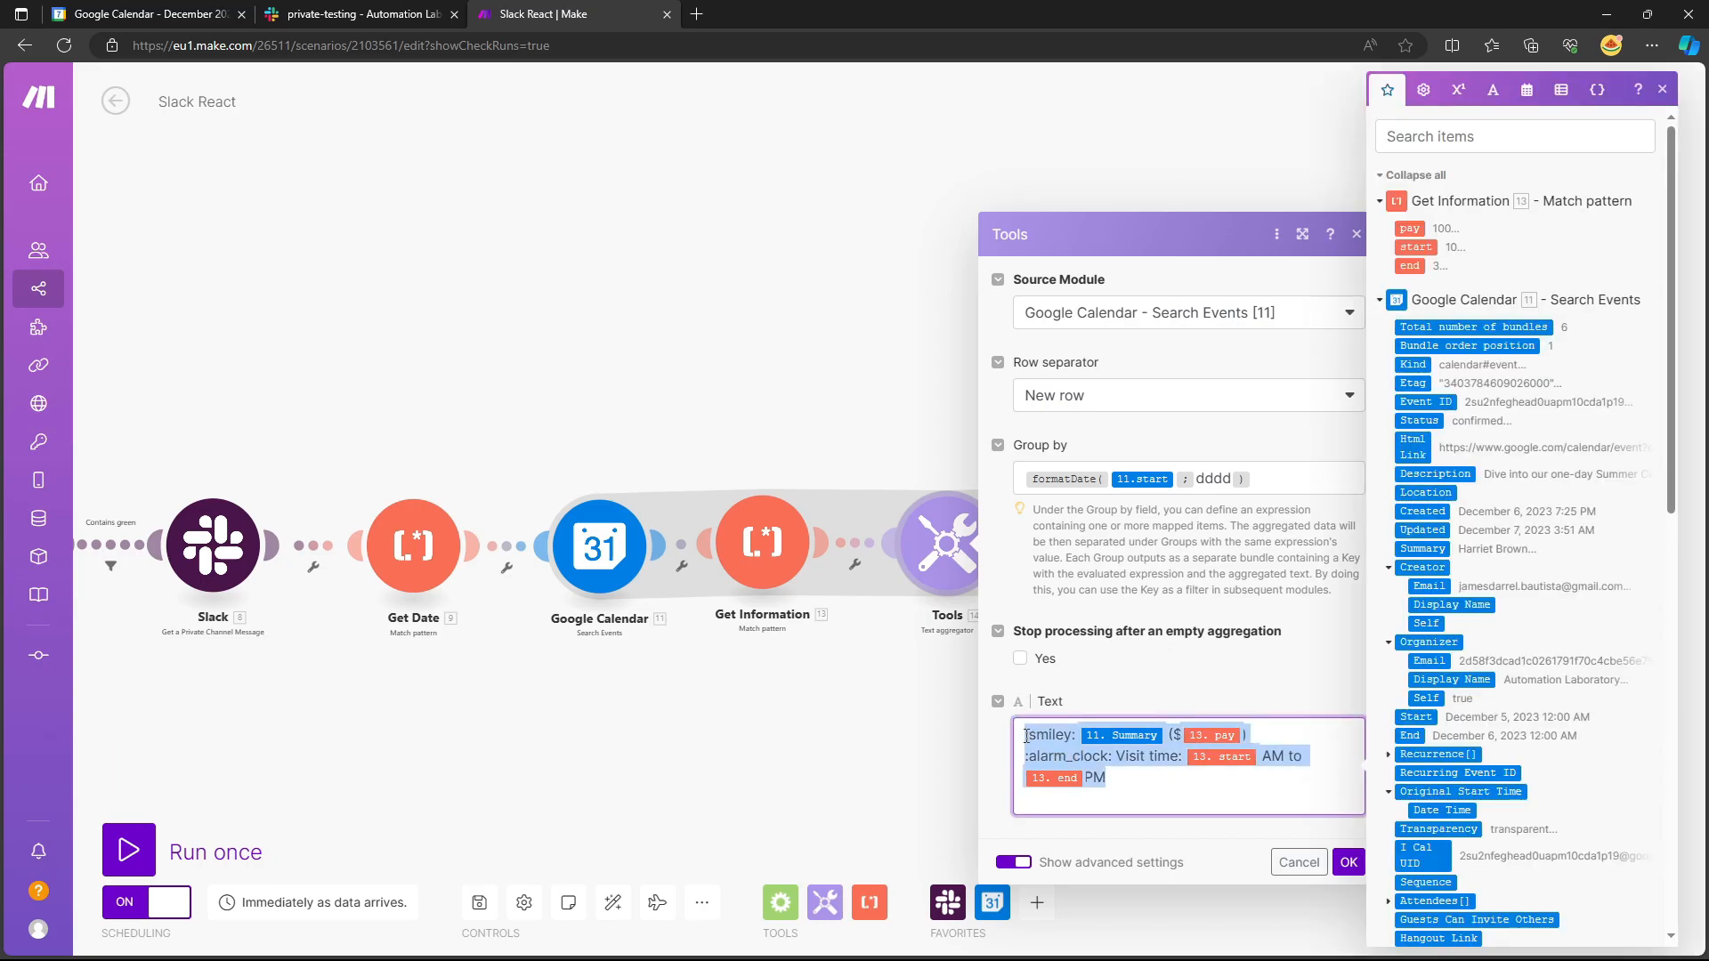
left_click(349, 14)
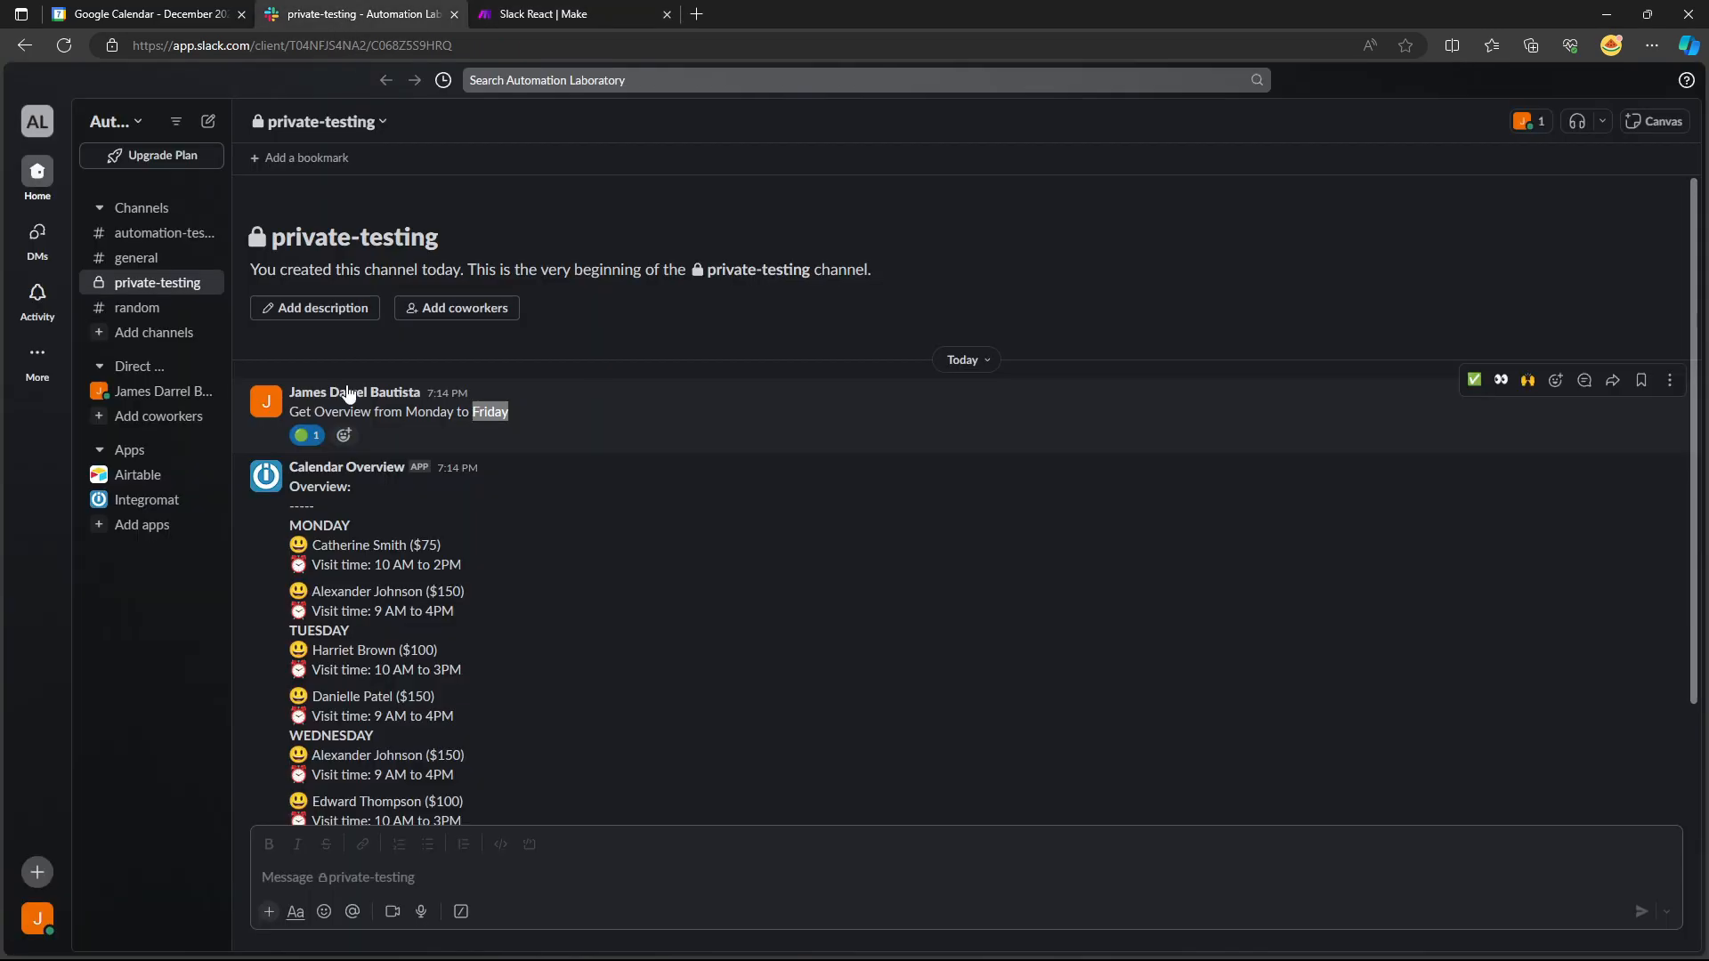
left_click_drag(292, 525, 361, 533)
left_click_drag(293, 634, 362, 641)
left_click_drag(292, 737, 384, 743)
scroll(384, 743, "down", 3)
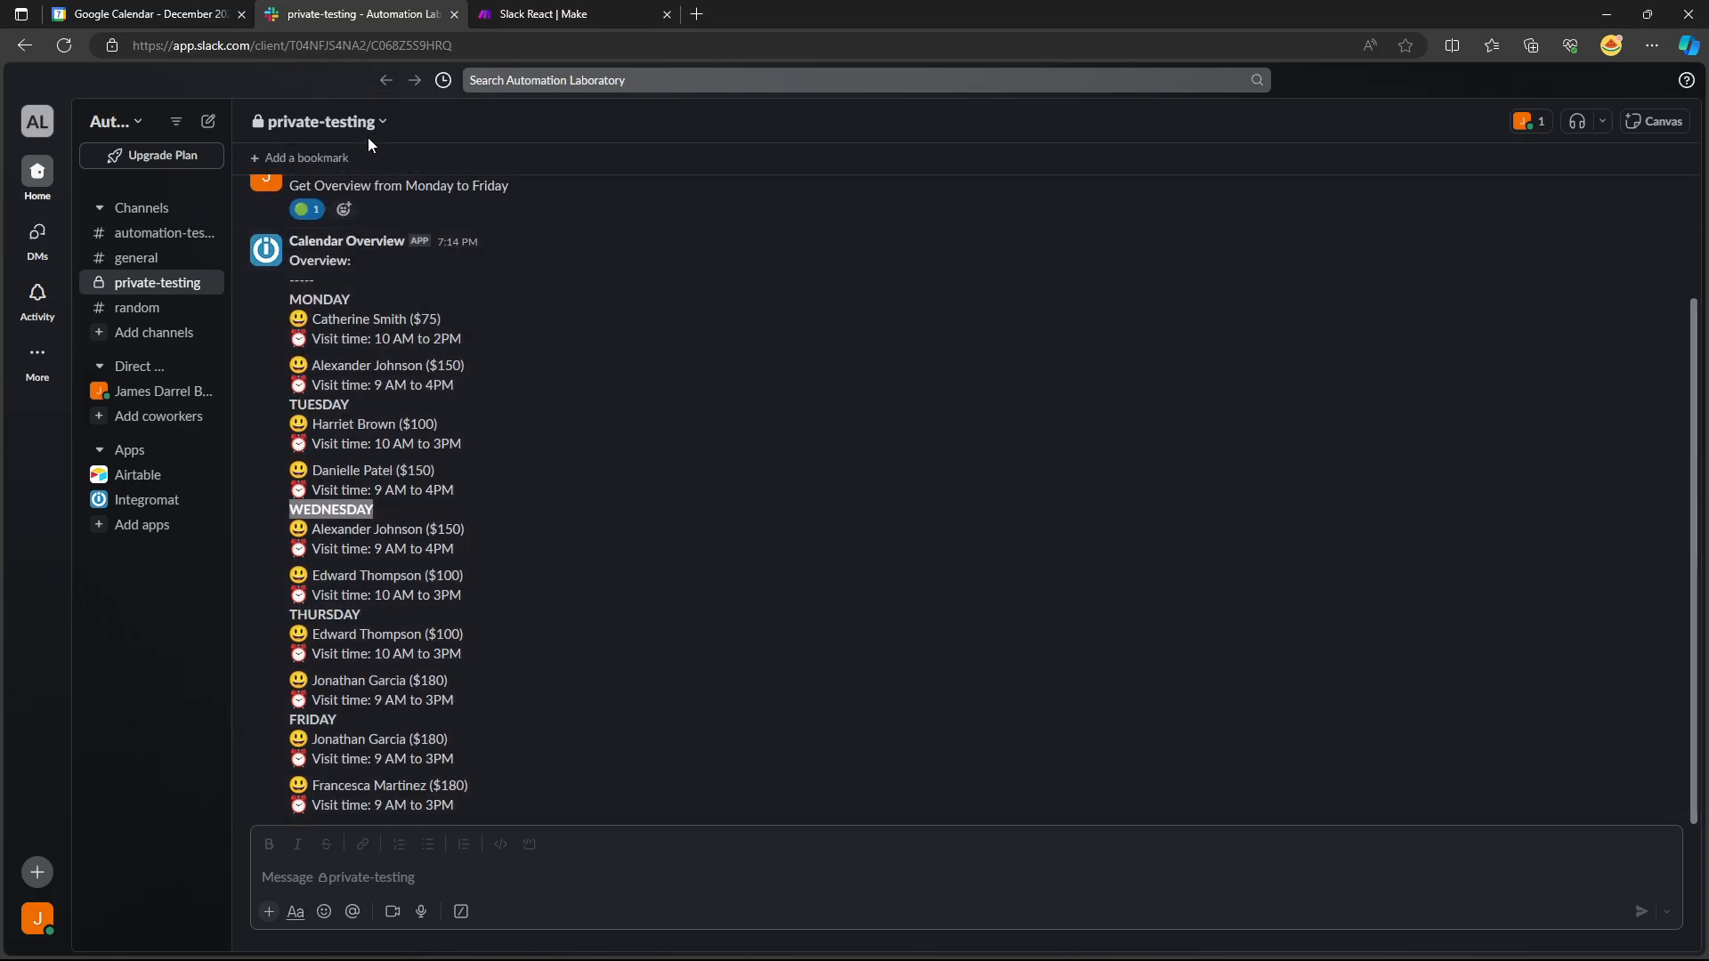
left_click(521, 18)
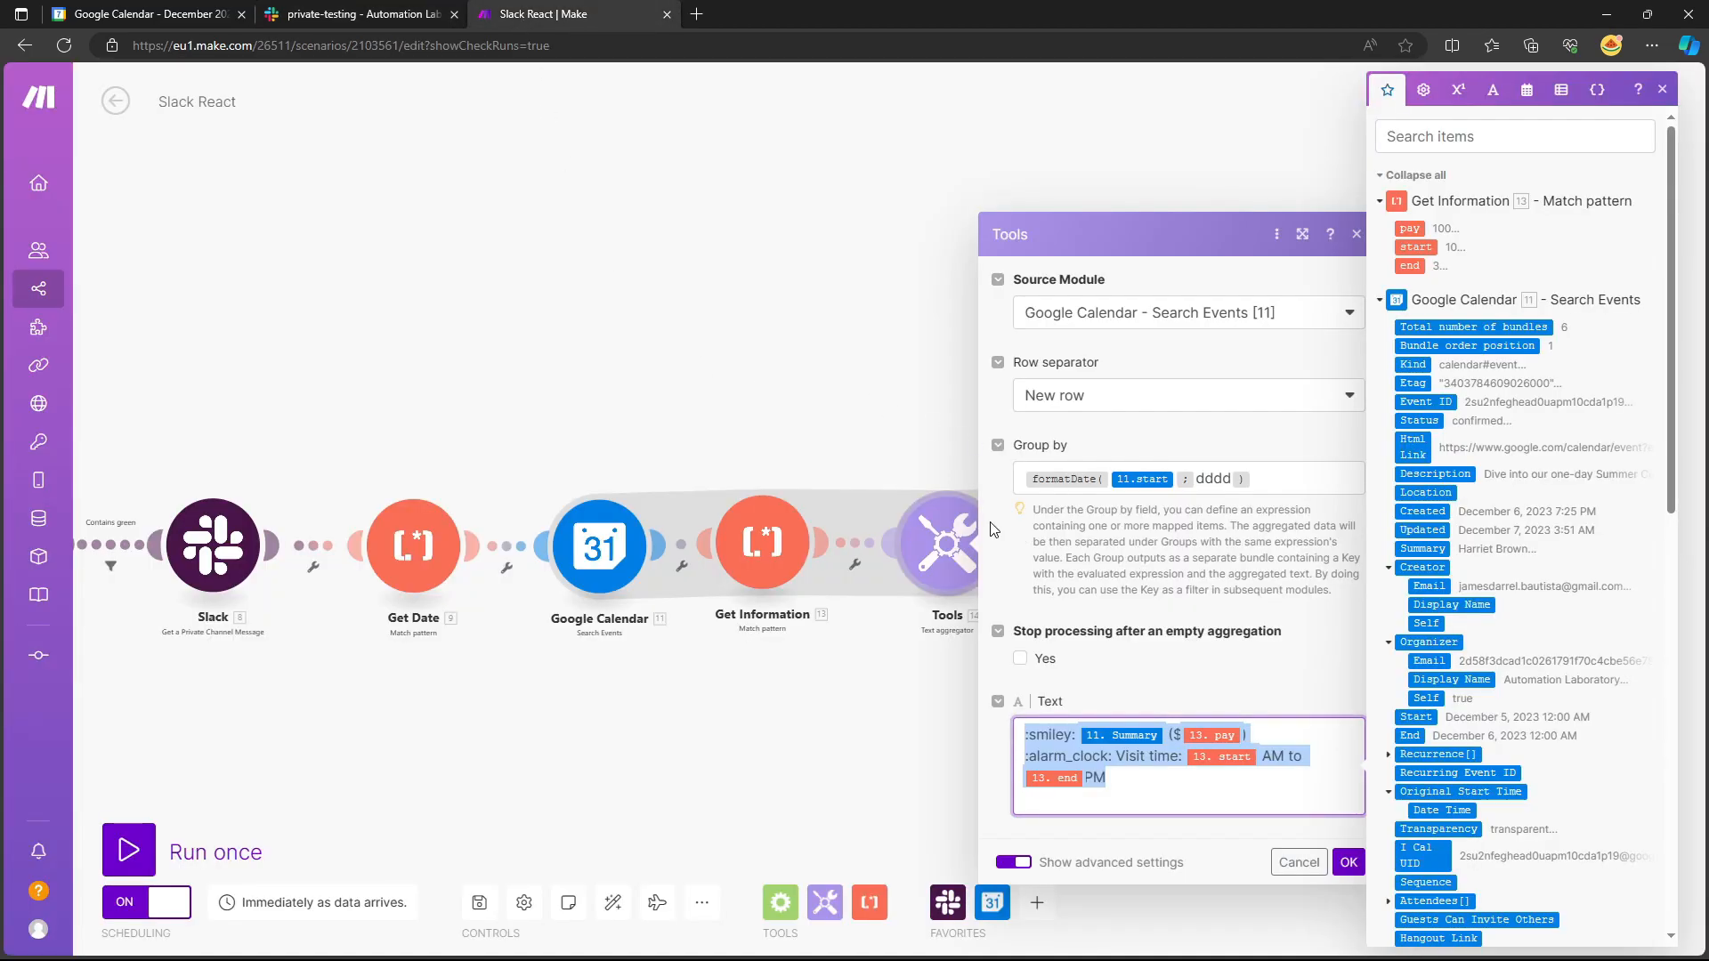
left_click(926, 693)
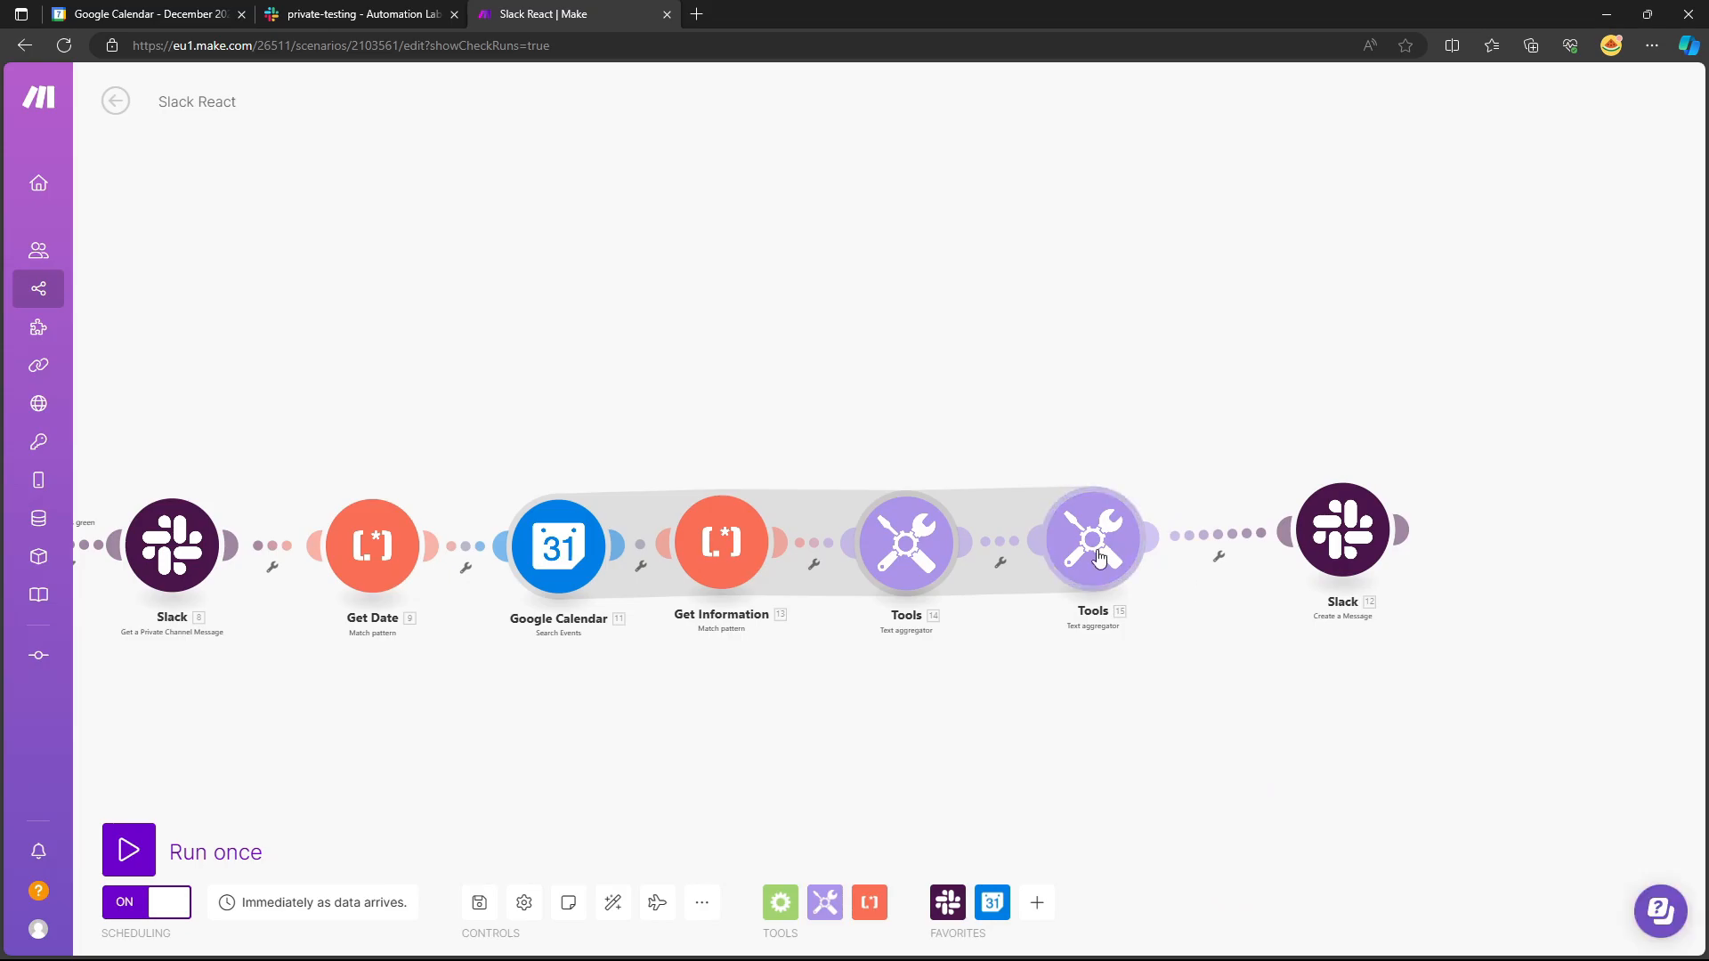
Examine the first text aggregator's Group by date formula alongside the calendar days and the Slack overview headings, and close its settings.
left_click(914, 557)
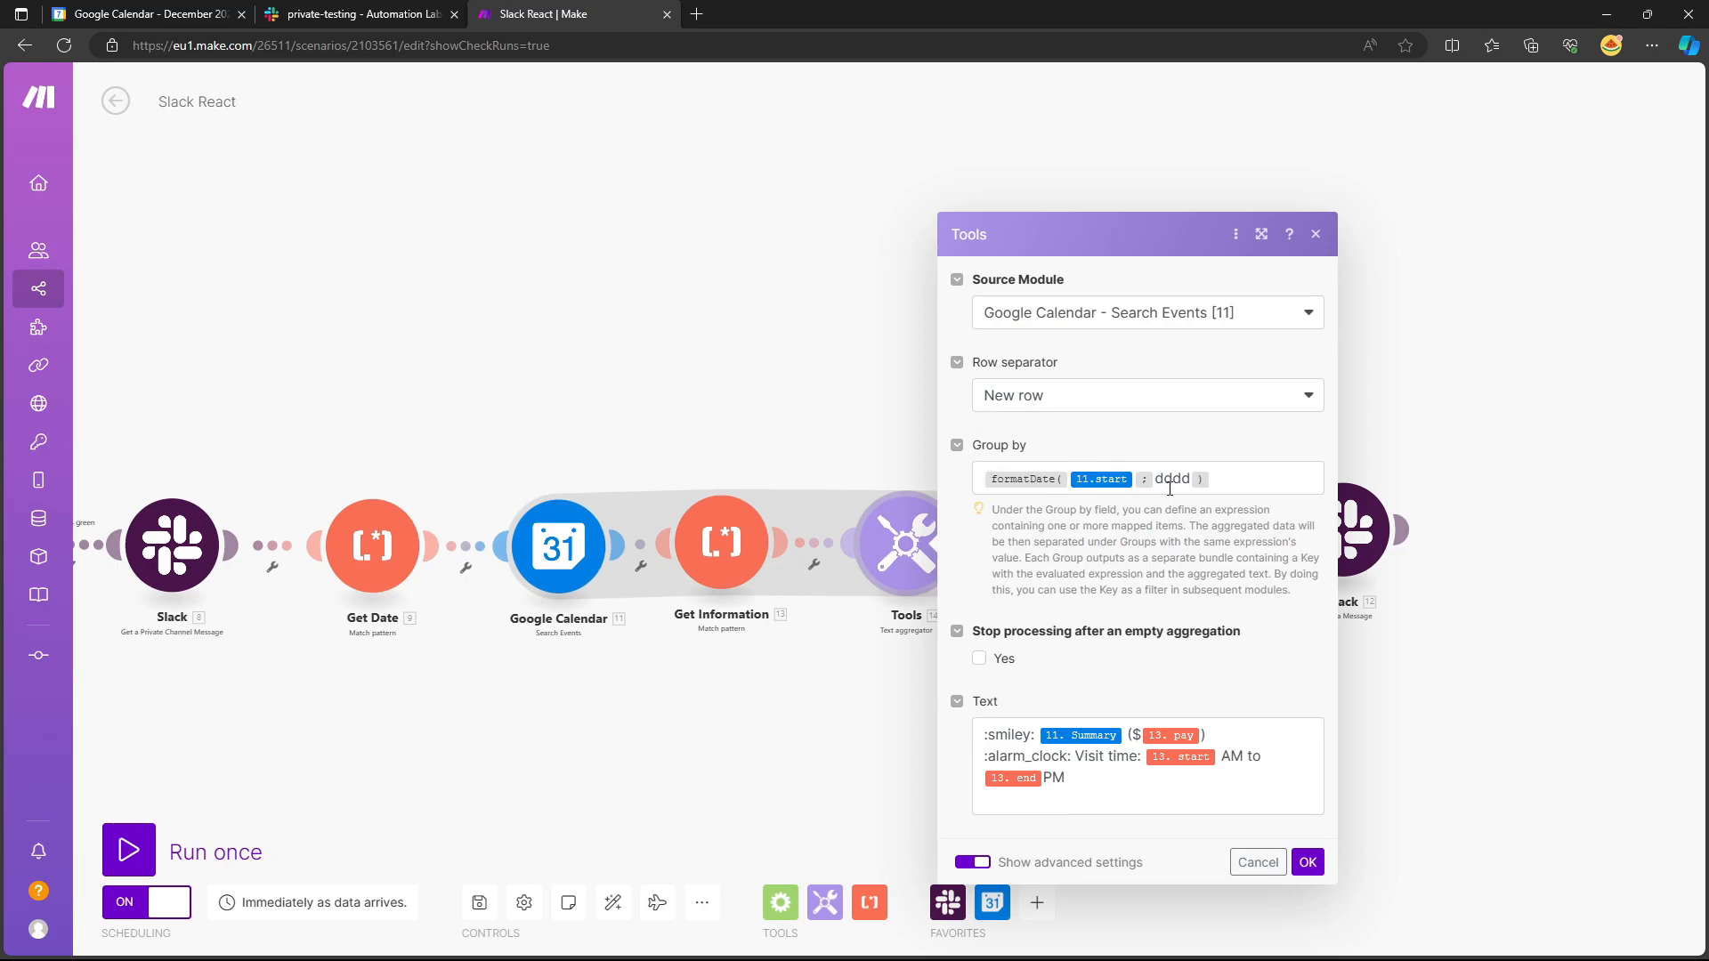
left_click(169, 11)
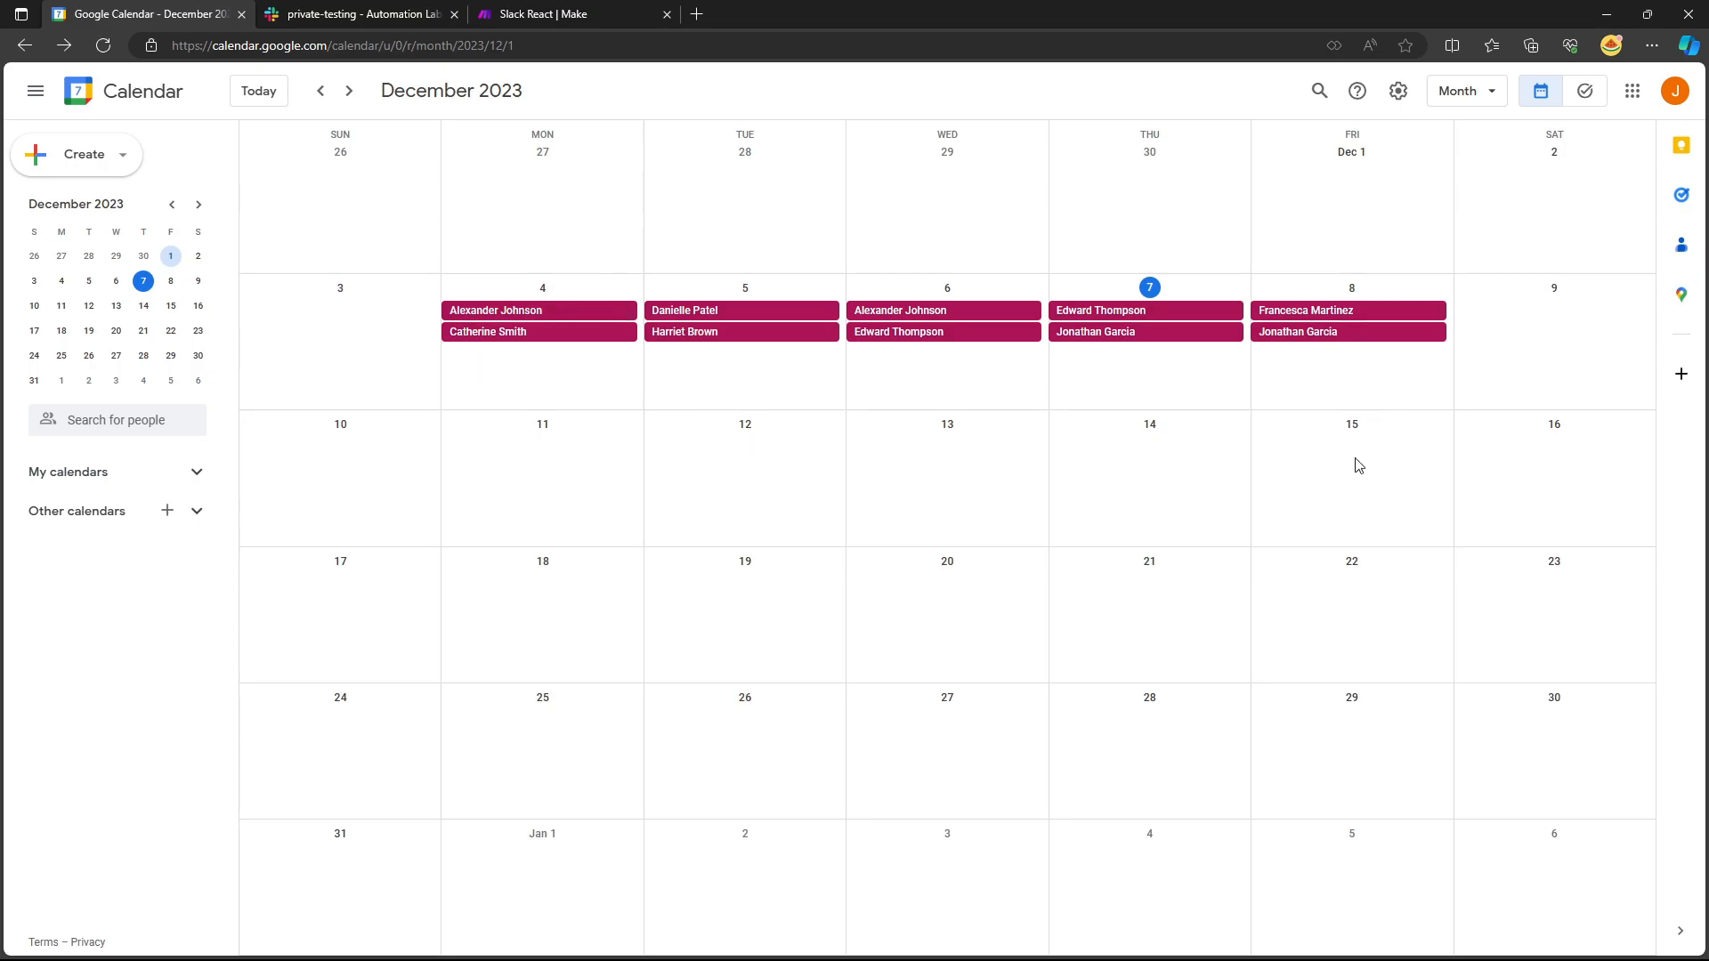
left_click(387, 18)
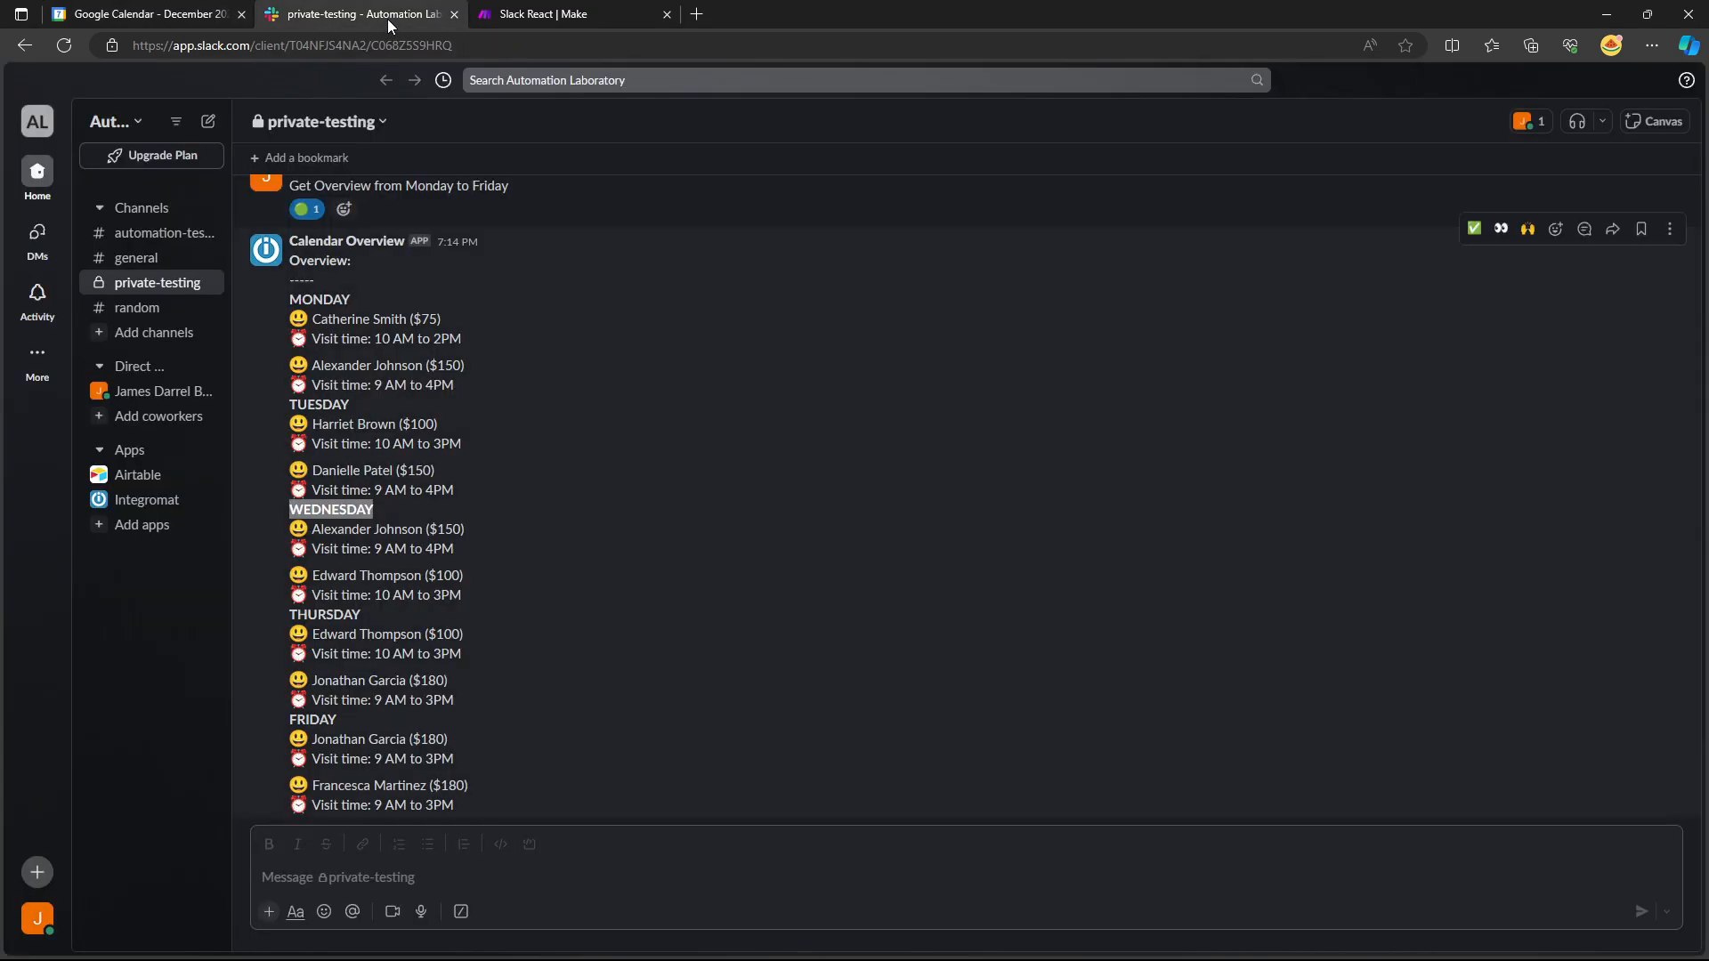
left_click(552, 14)
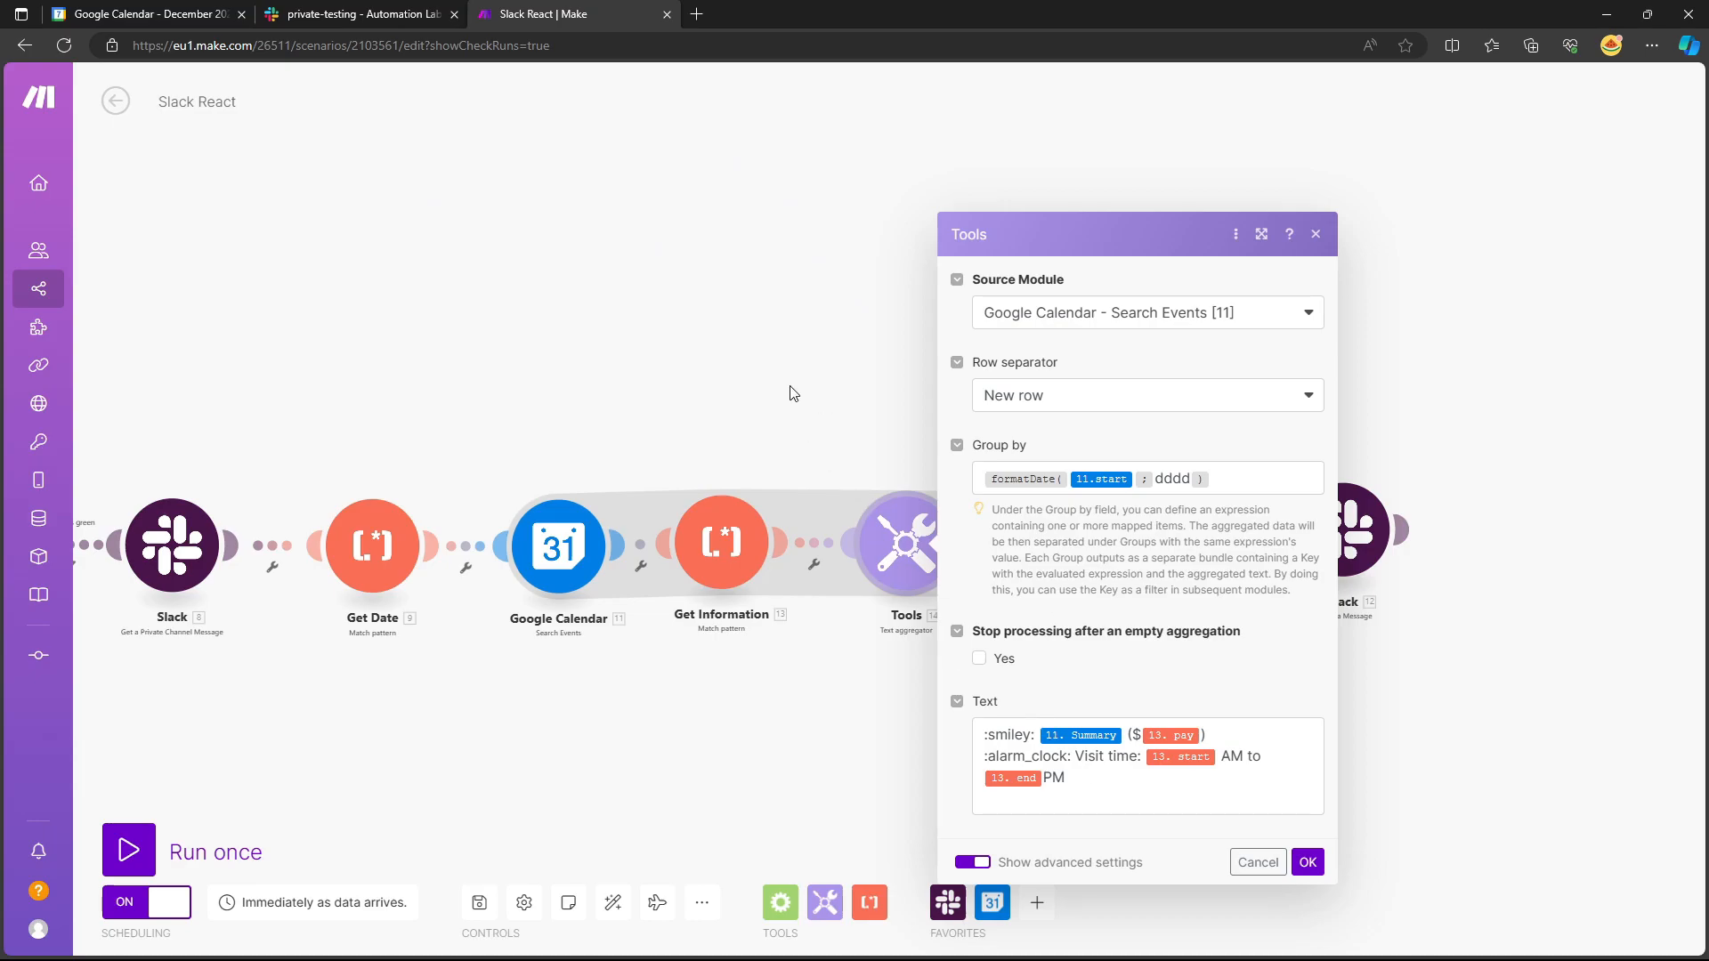
left_click(811, 406)
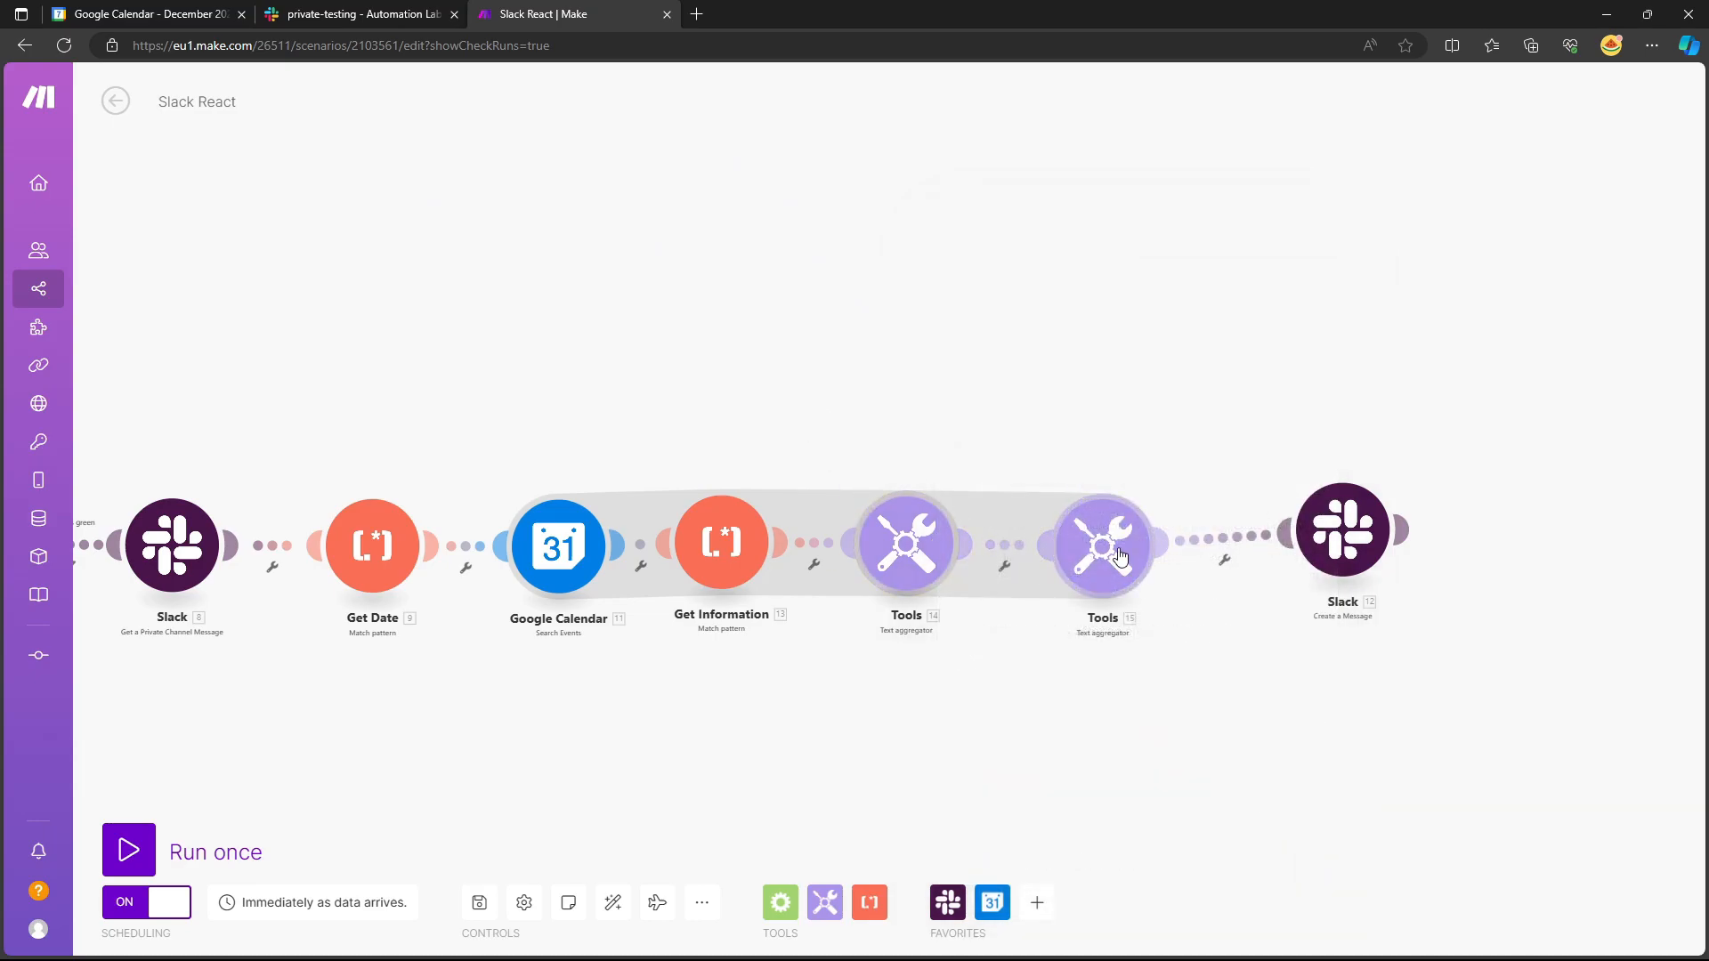
Read through the second text aggregator's Text mapping and the settings of the Slack Create a Message module.
left_click(1101, 543)
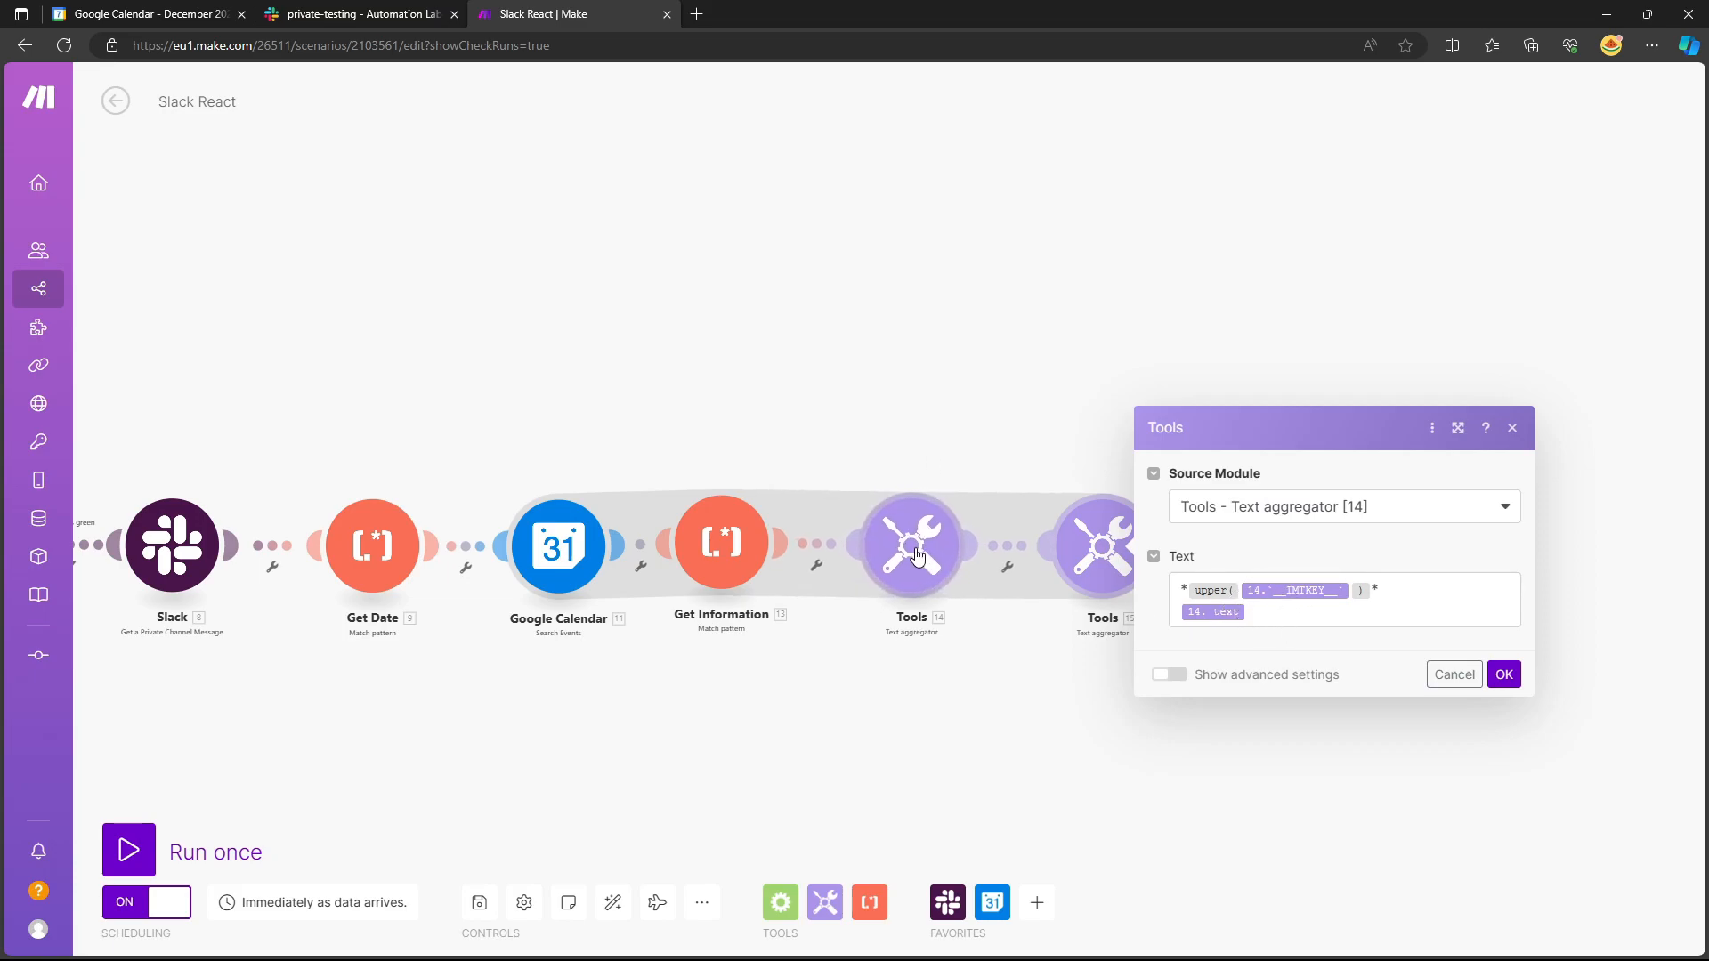
left_click(912, 408)
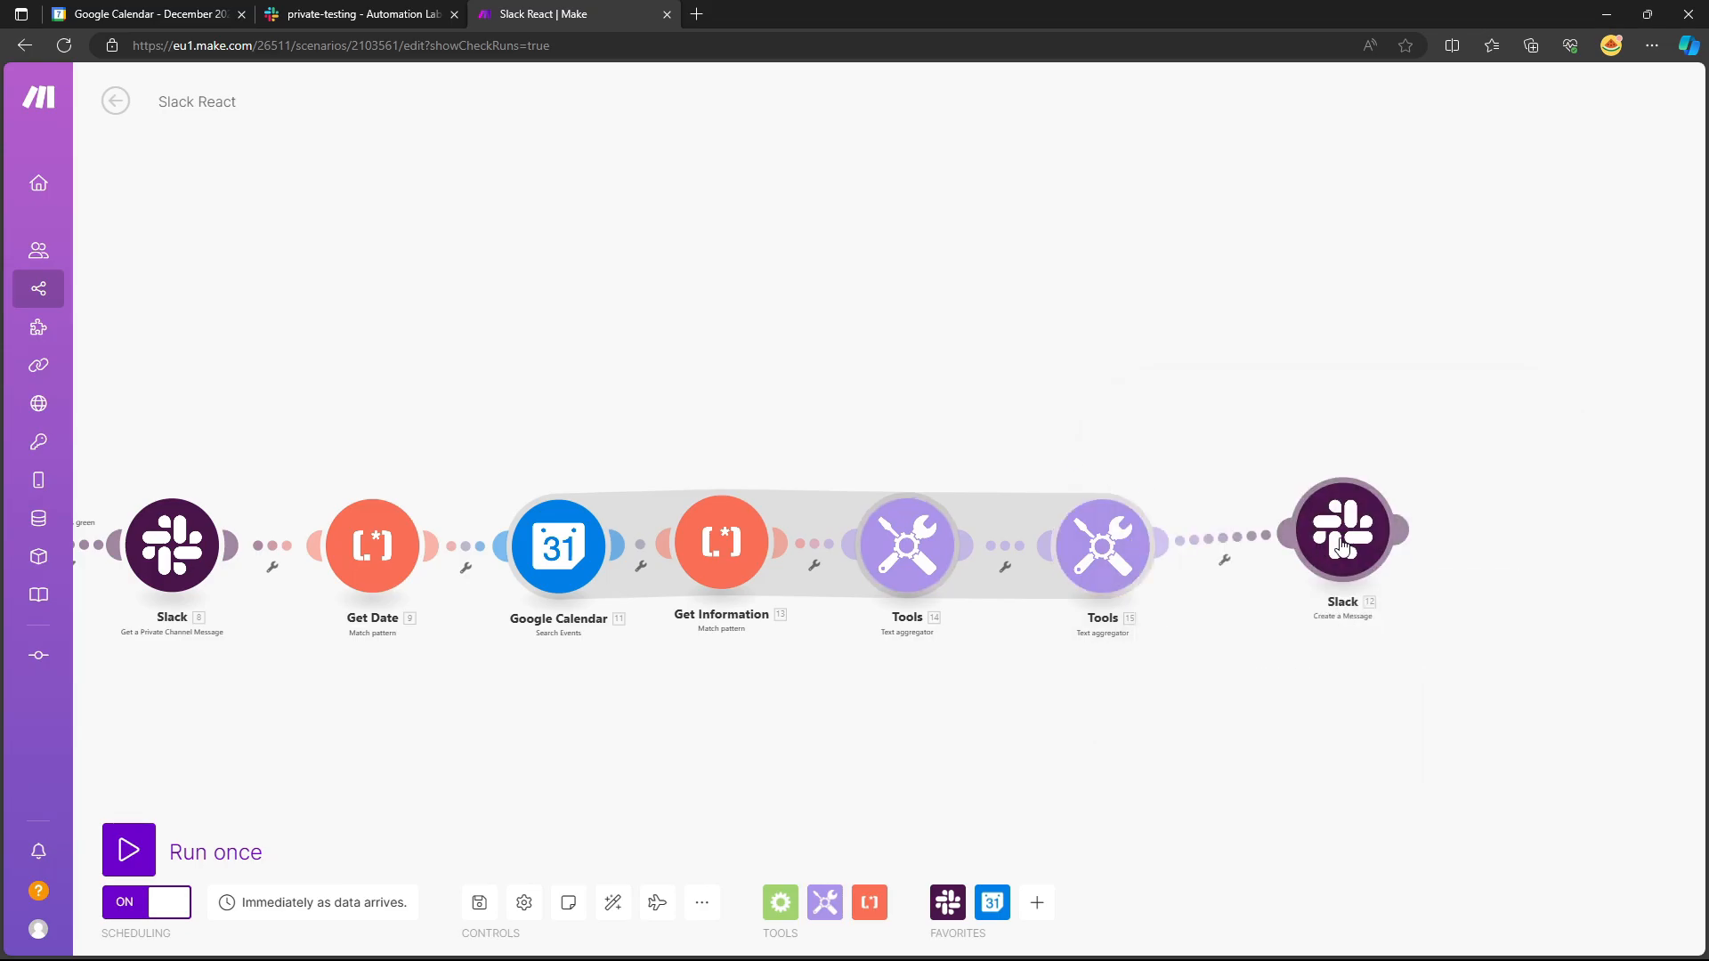
left_click(1344, 567)
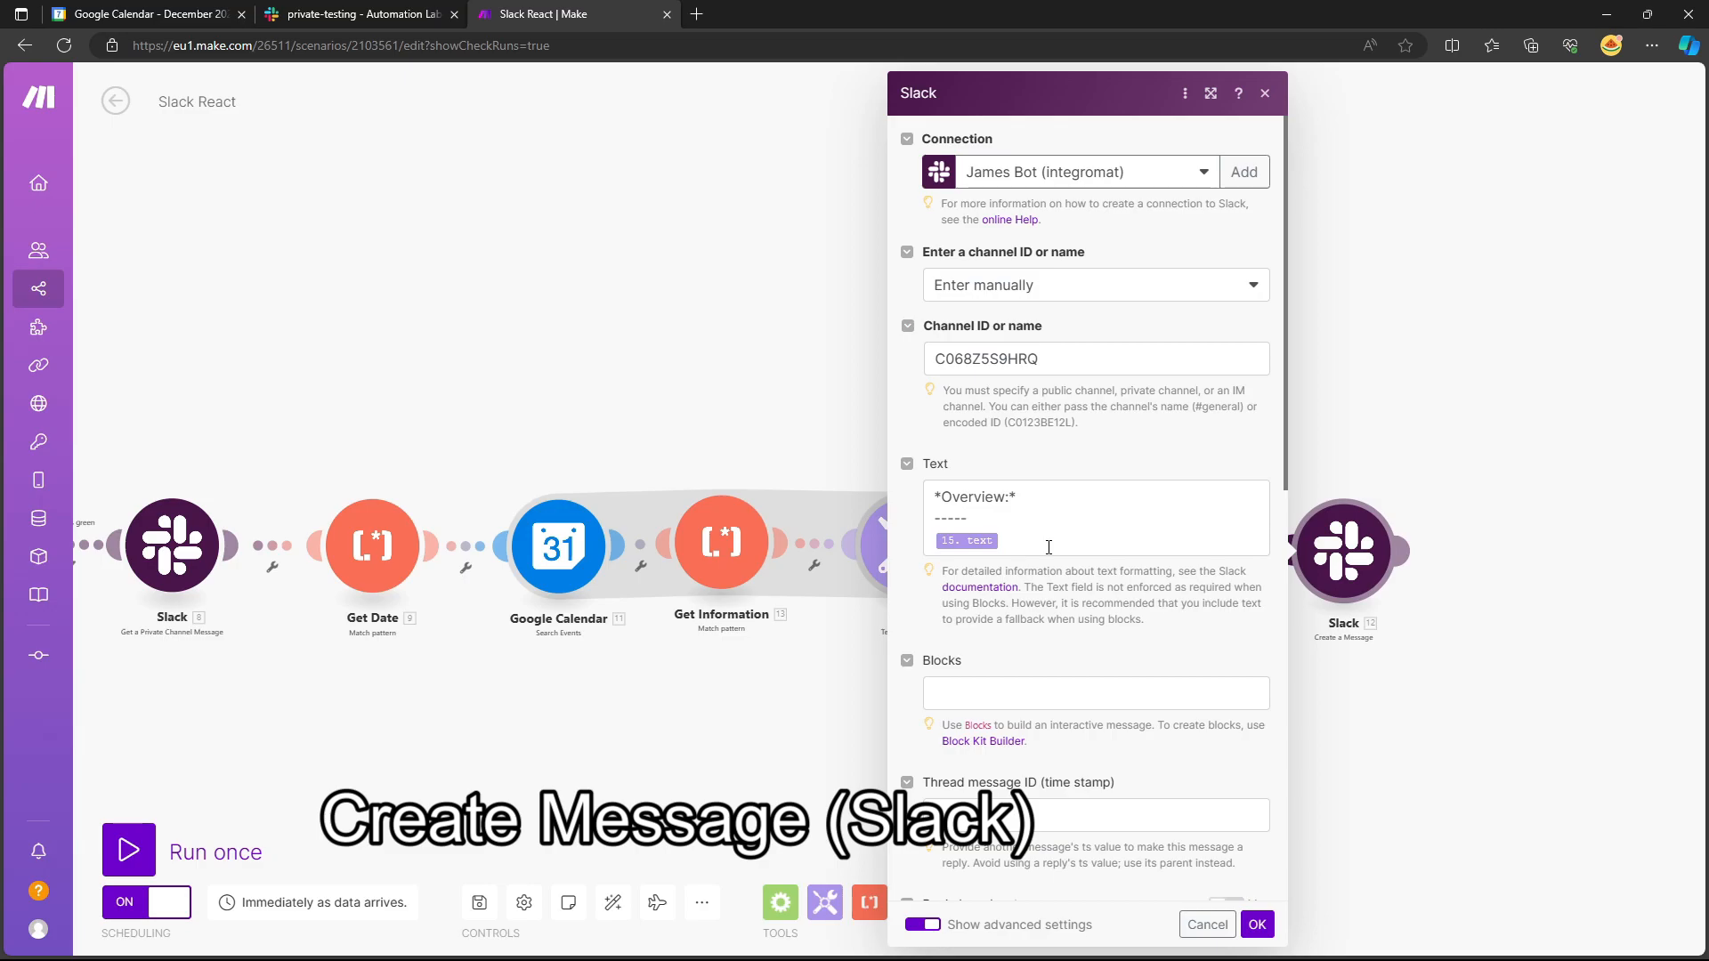
left_click(711, 384)
Recheck the source module and Text mapping of the second text aggregator, and close its settings.
left_click_drag(1187, 392, 868, 397)
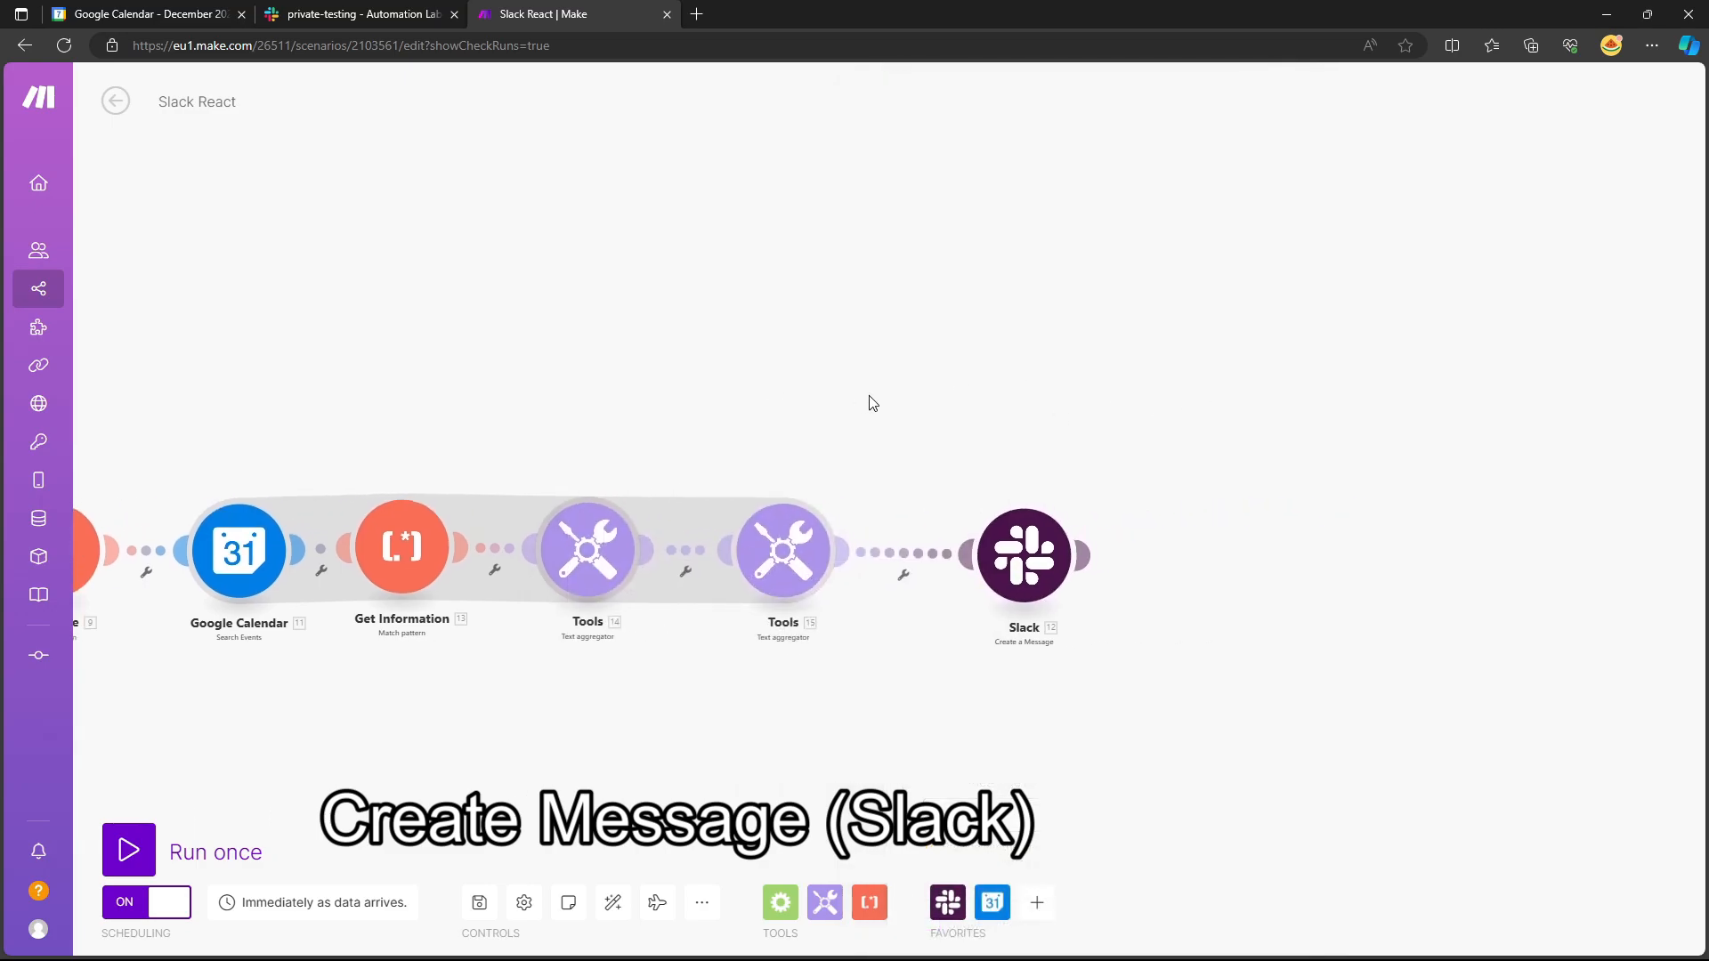
left_click(777, 547)
left_click_drag(700, 392, 545, 385)
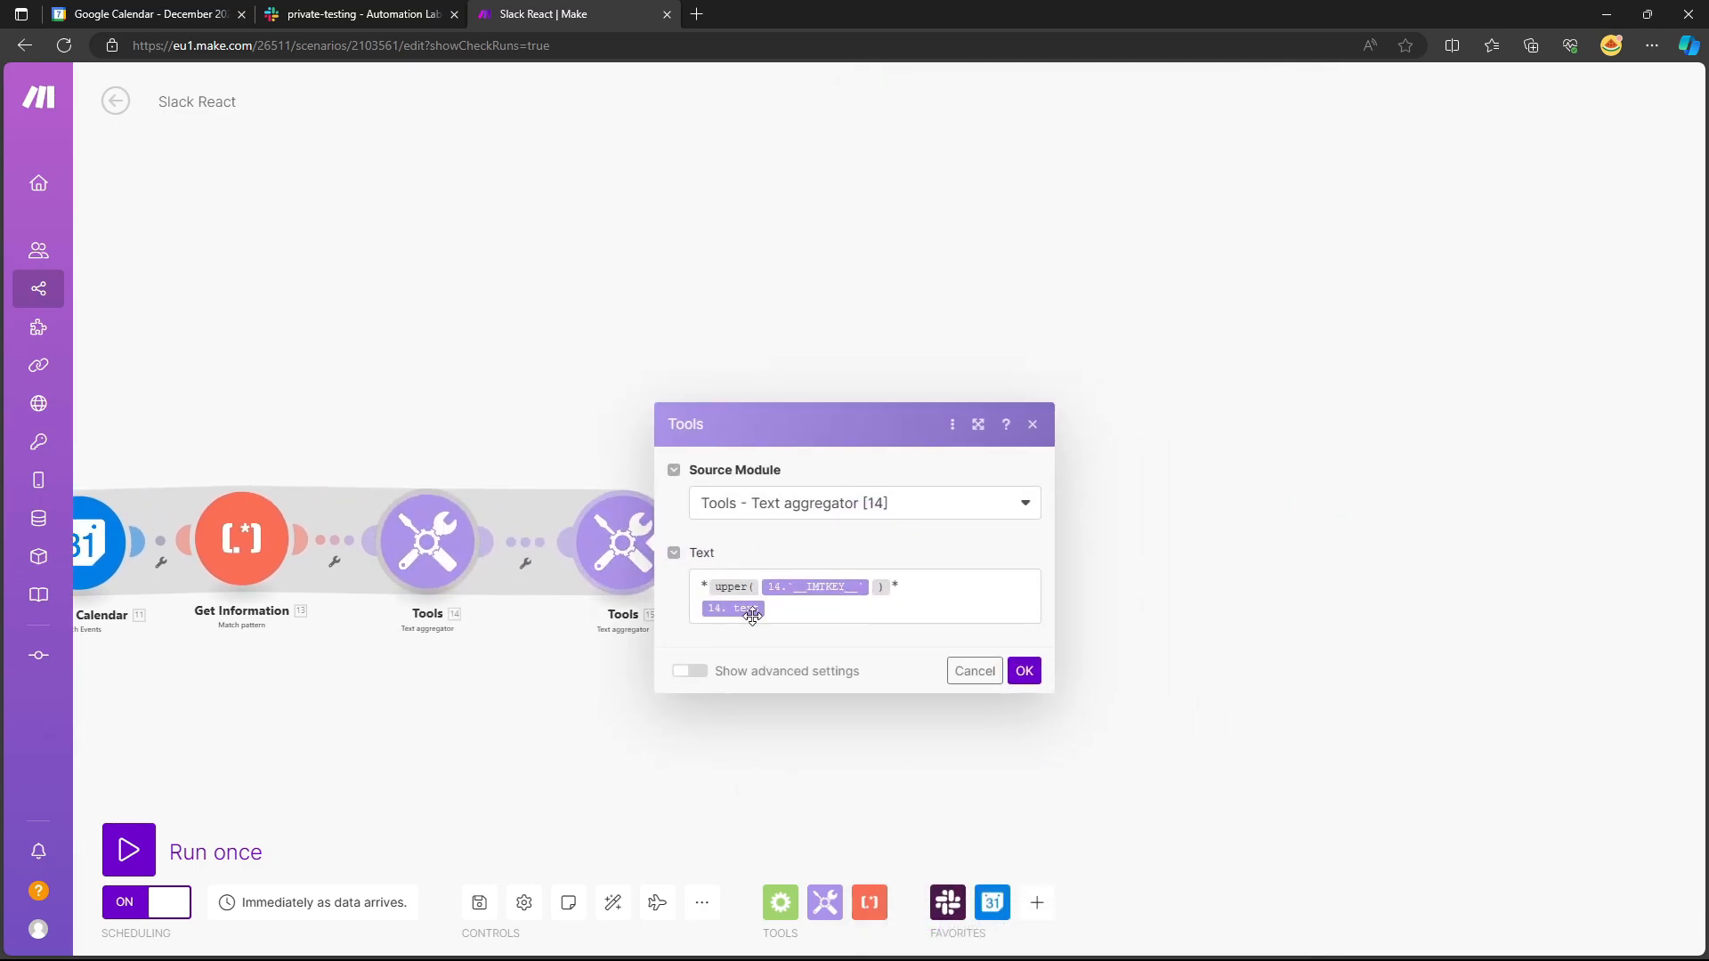
left_click_drag(601, 524, 597, 532)
left_click(636, 474)
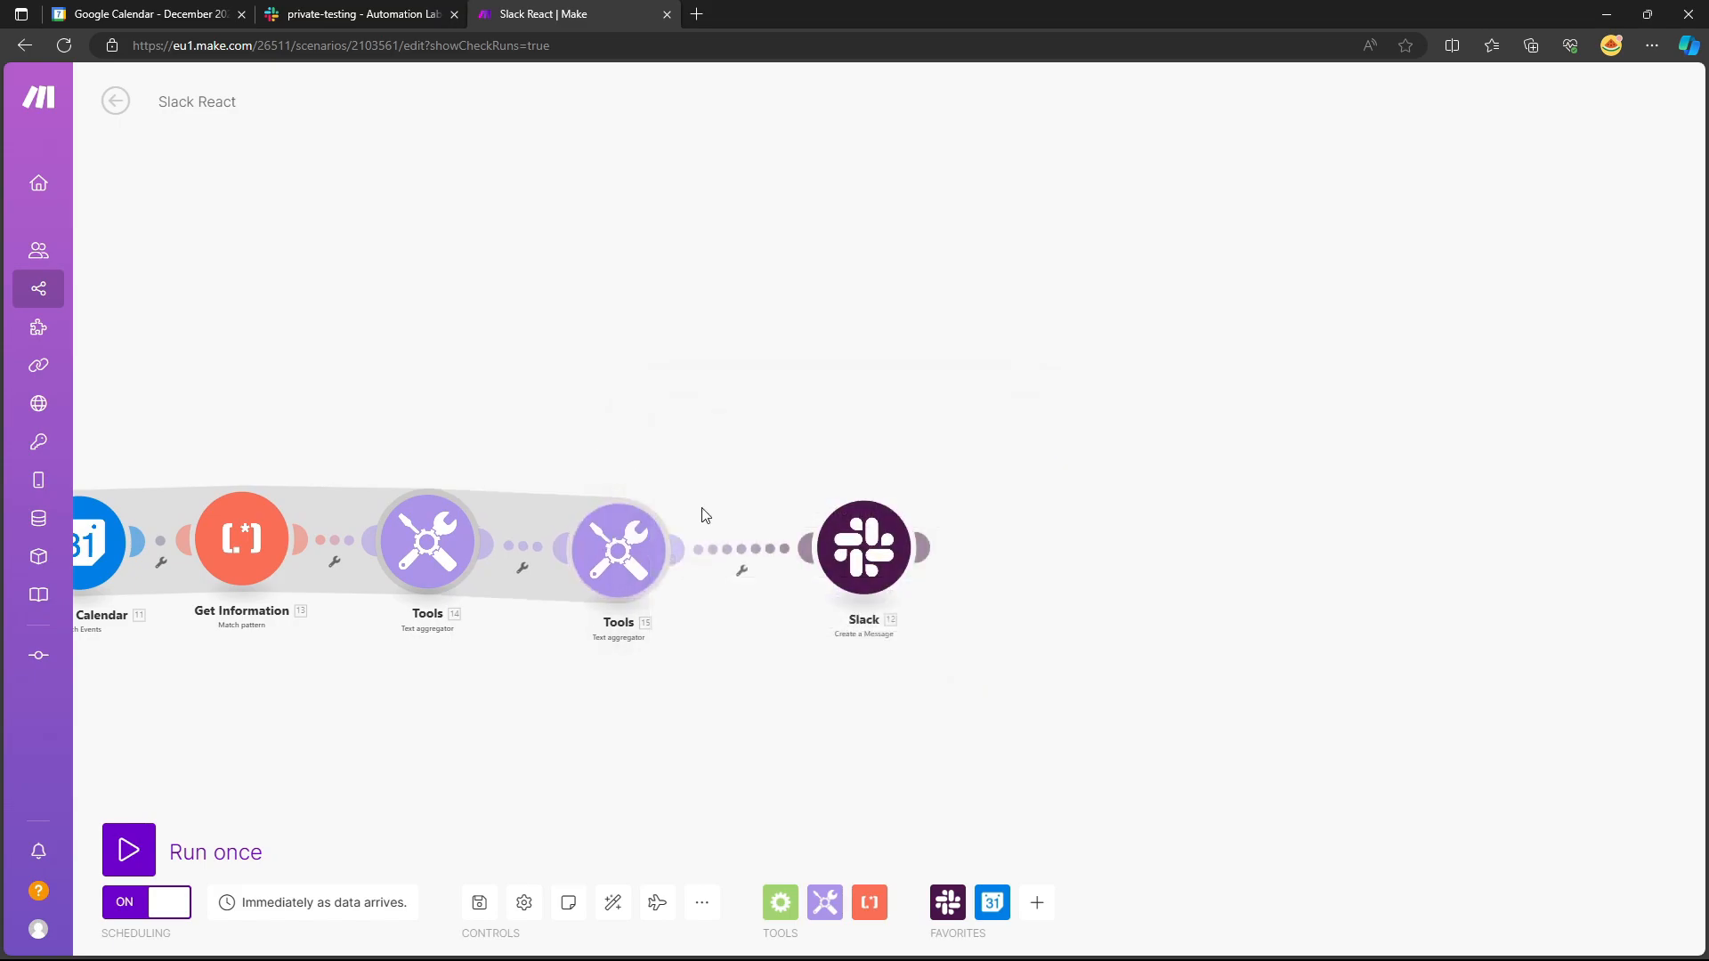
Compare the Text field of the Create a Message module with the posted Slack overview message, and close the module settings.
left_click(912, 545)
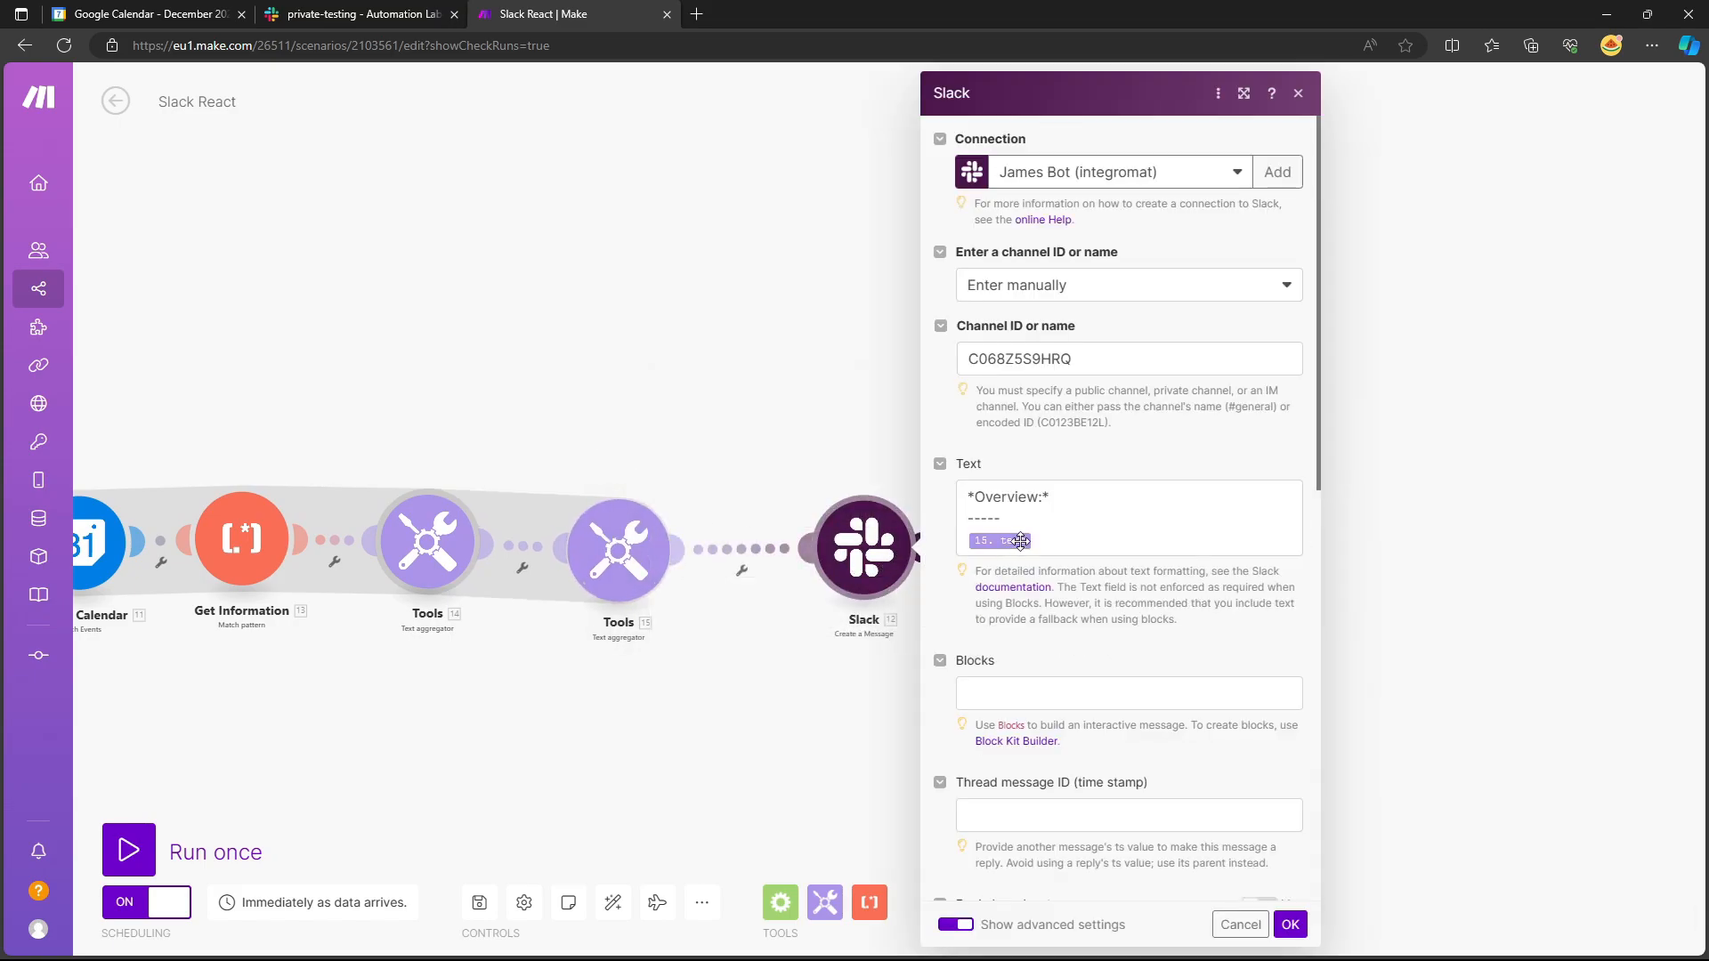
left_click(392, 17)
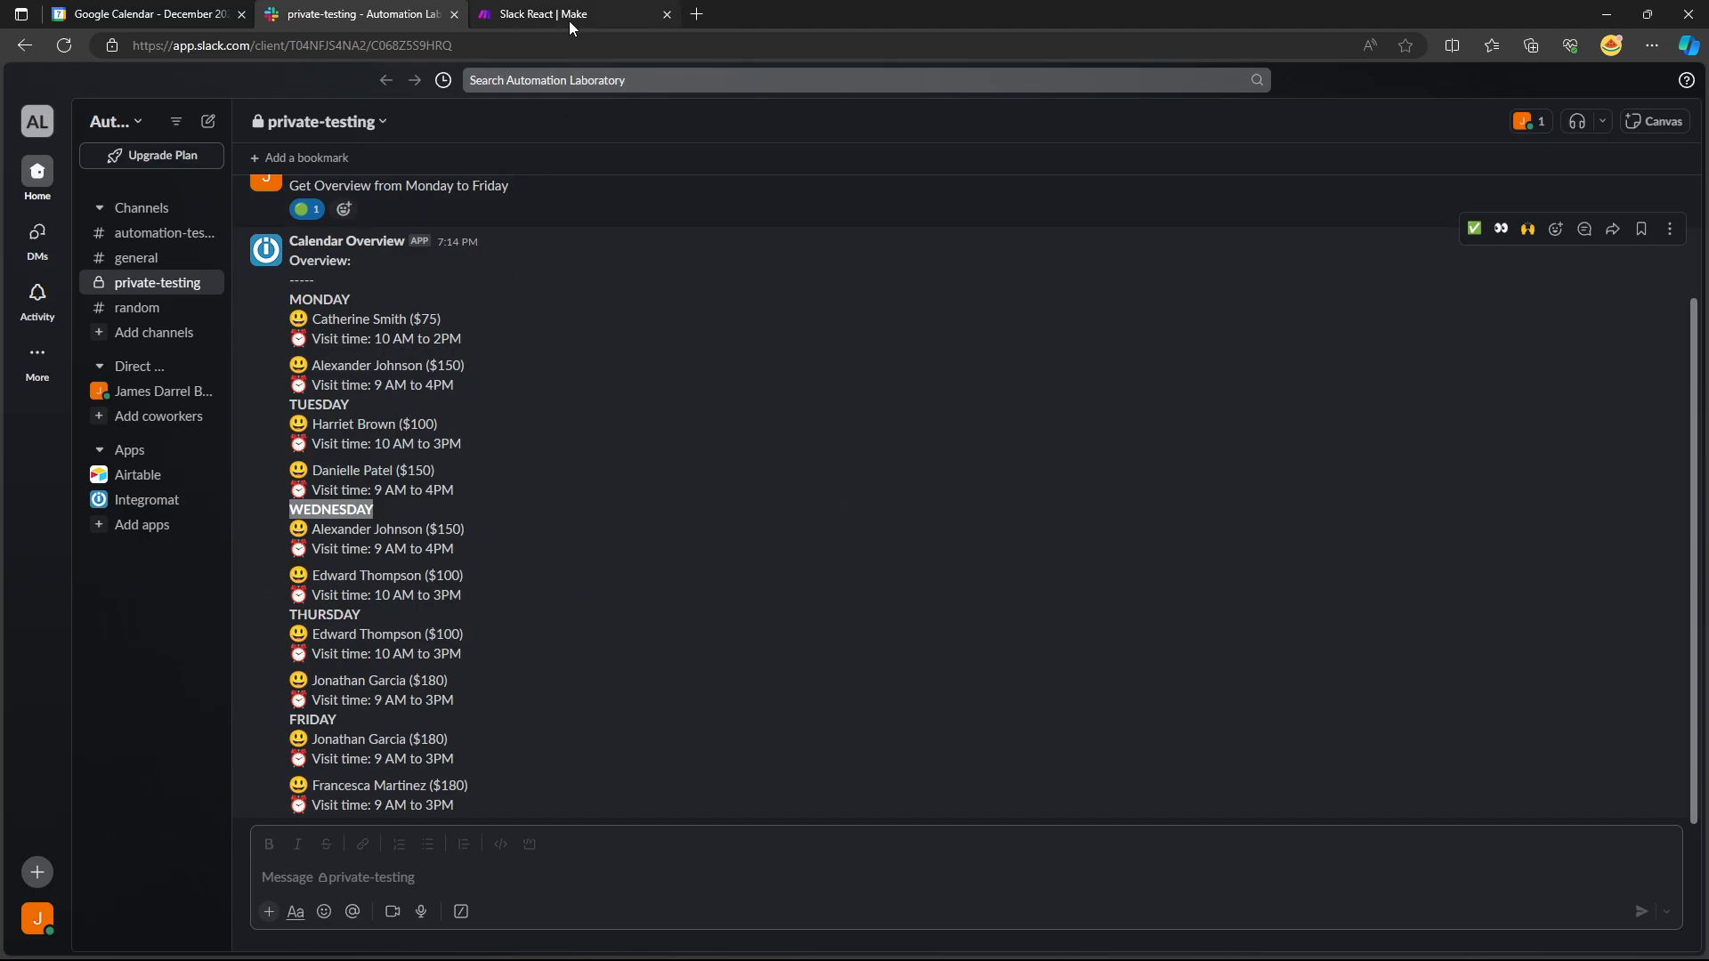
left_click(500, 14)
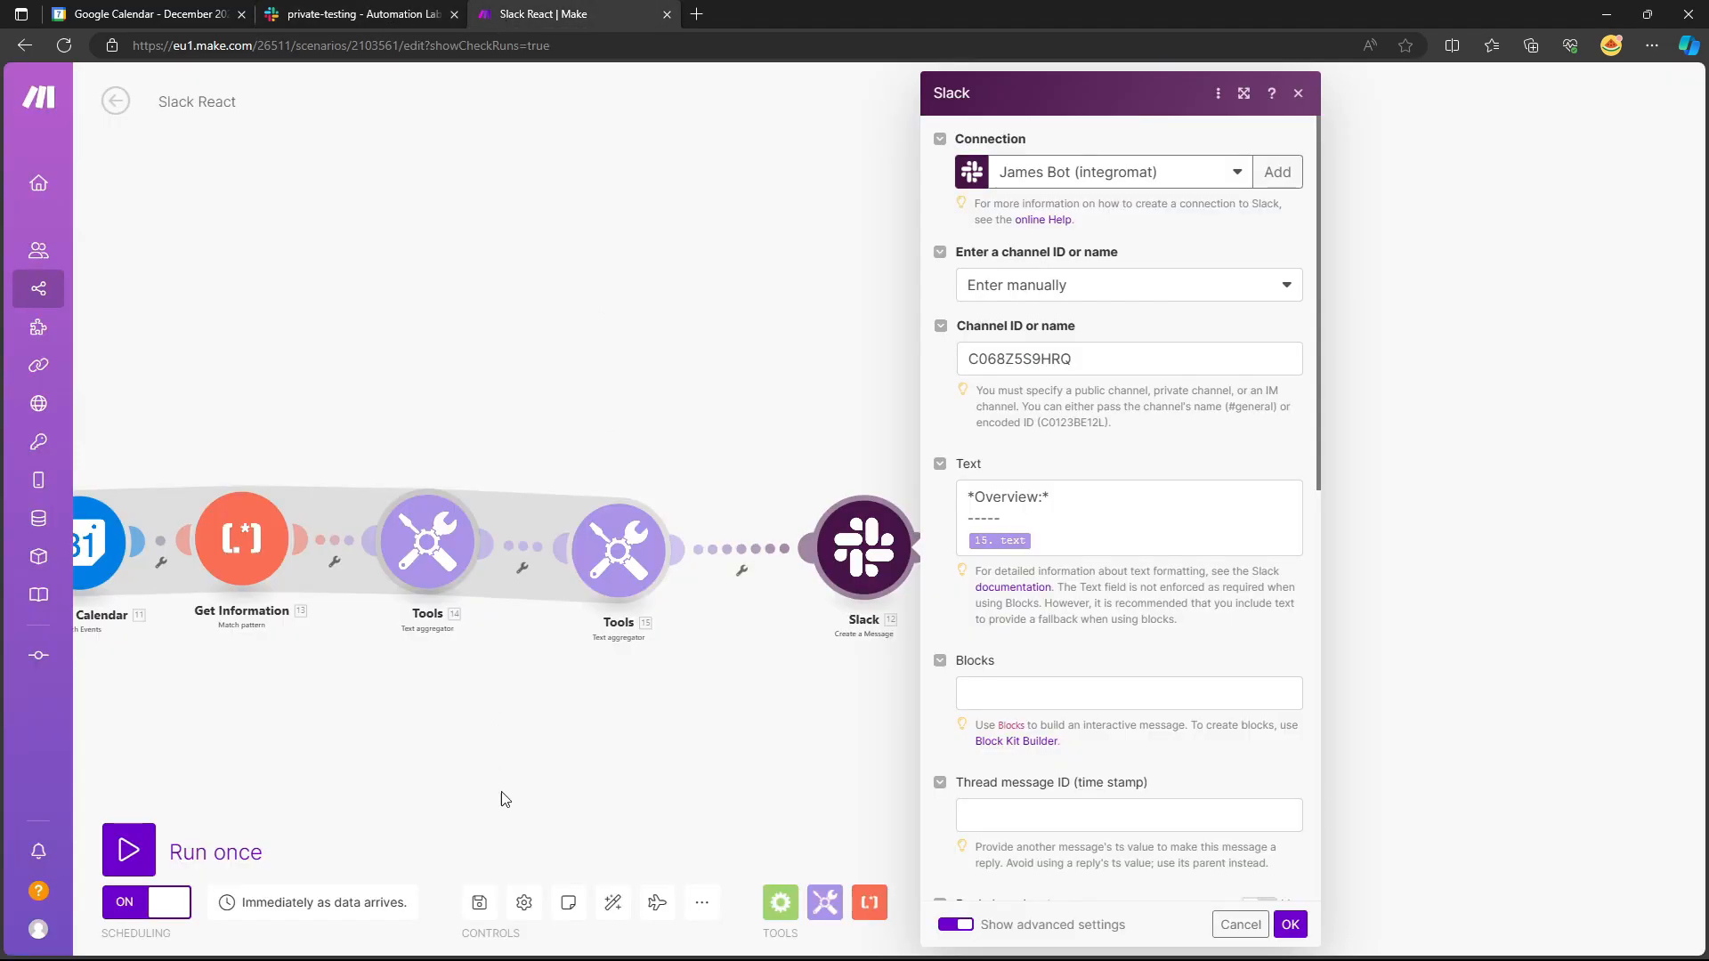
left_click(402, 130)
Switch to Slack and post the message "Get Overview from Tuesday to Thursday" in the private-testing channel.
left_click(379, 20)
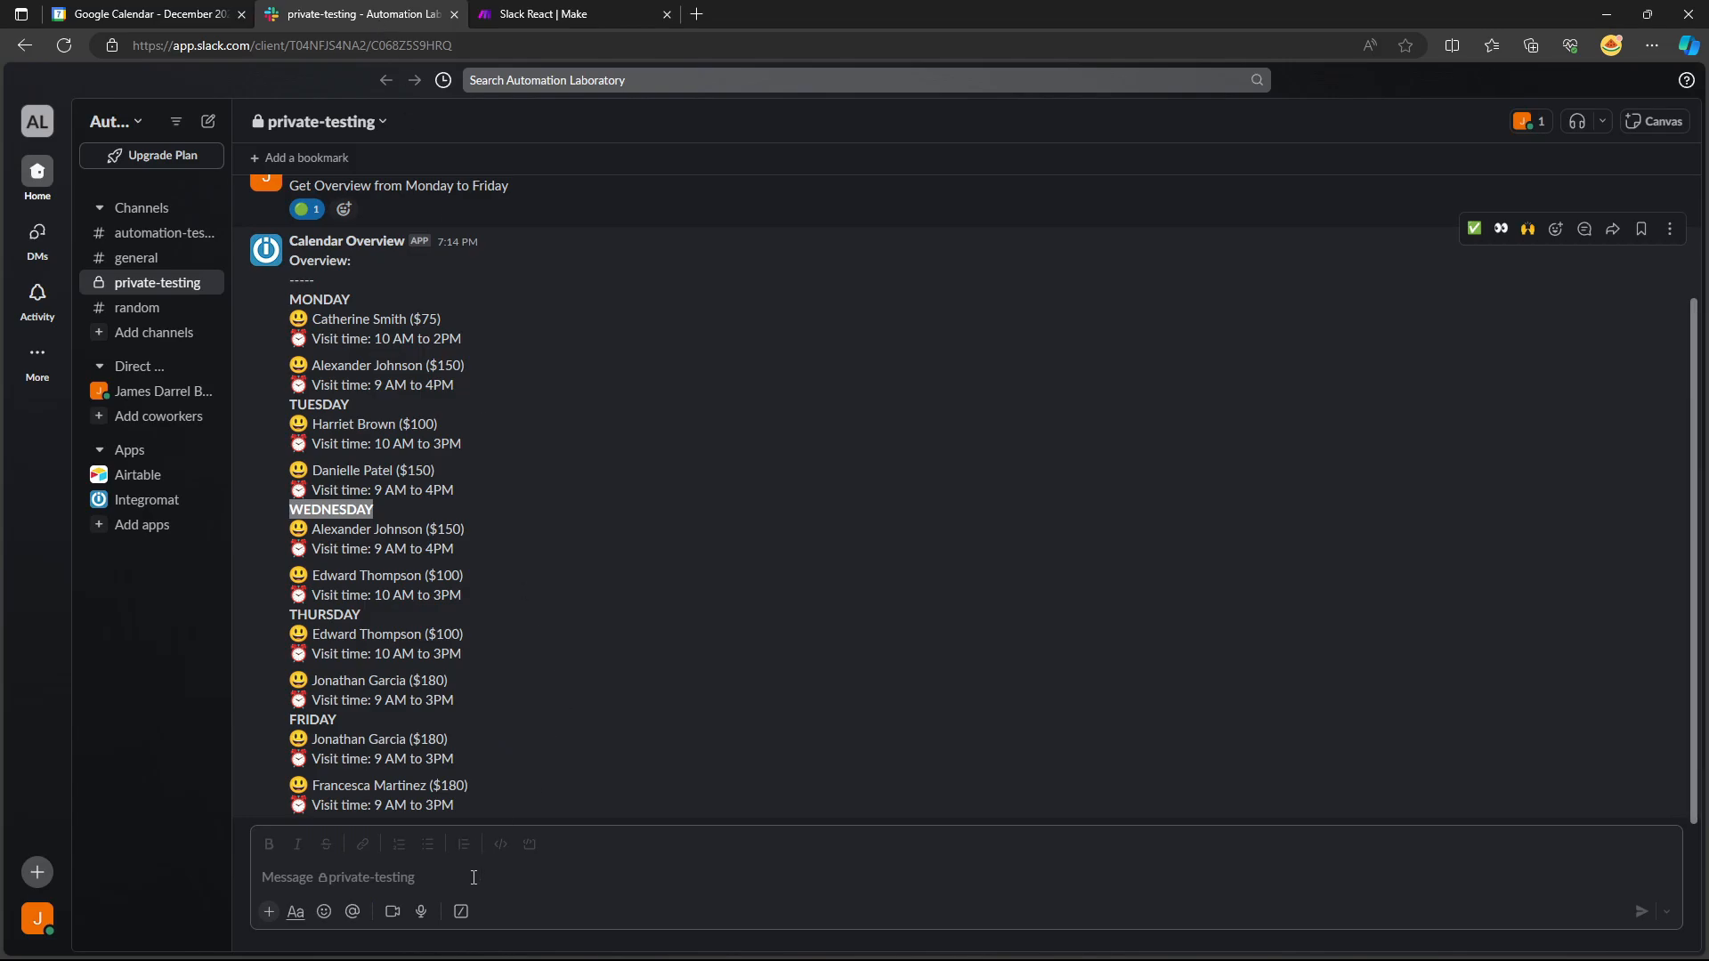
left_click(474, 878)
type("Get Ove")
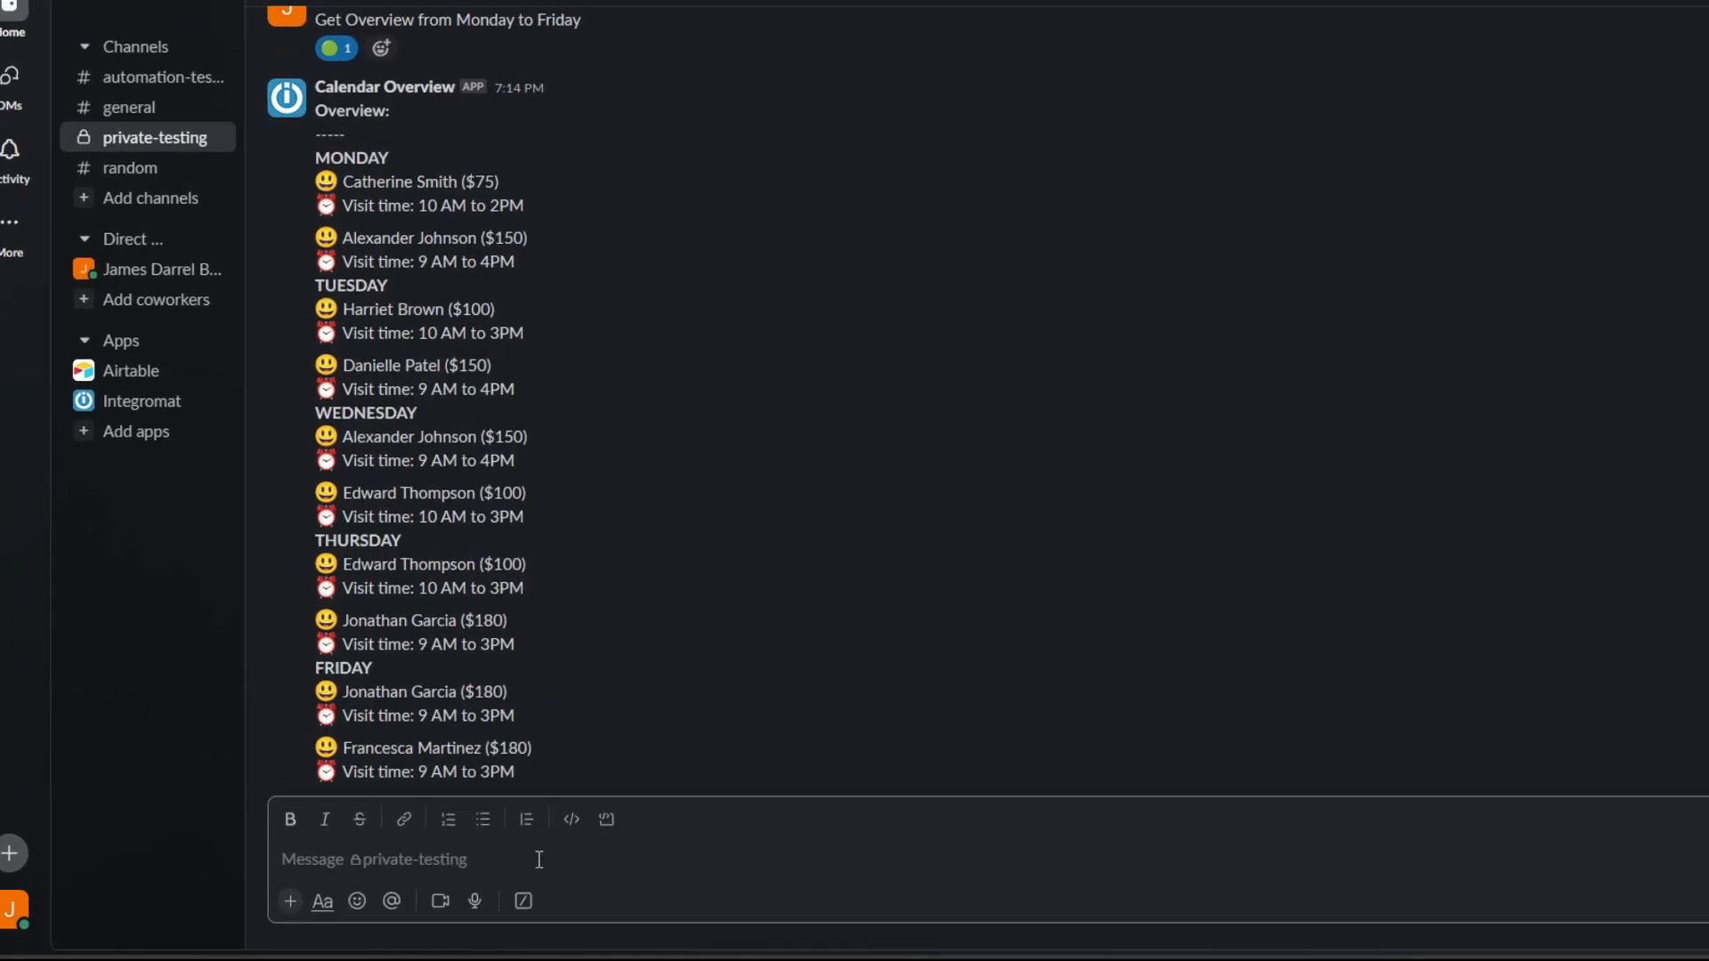
type("view")
key("BackSpace")
key("BackSpace")
type("vi")
key("BackSpace")
key("BackSpace")
key("BackSpace")
type("view from")
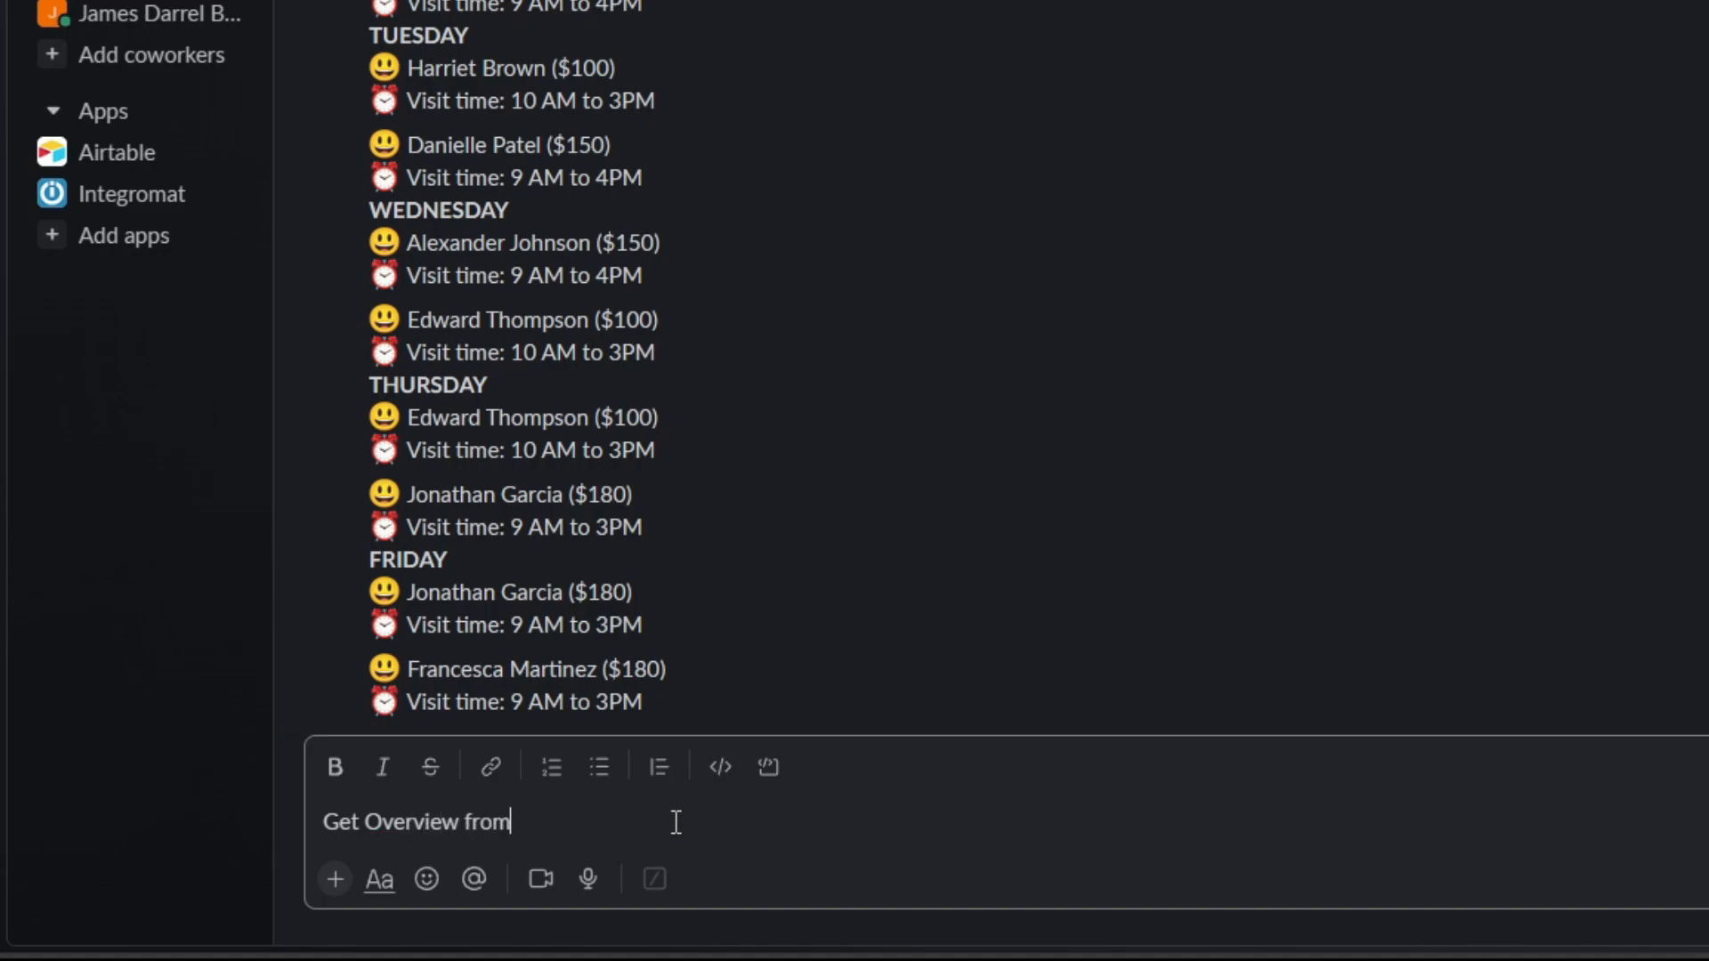
type(" TUes")
key("BackSpace")
key("BackSpace")
key("BackSpace")
type("uesday to Thursday")
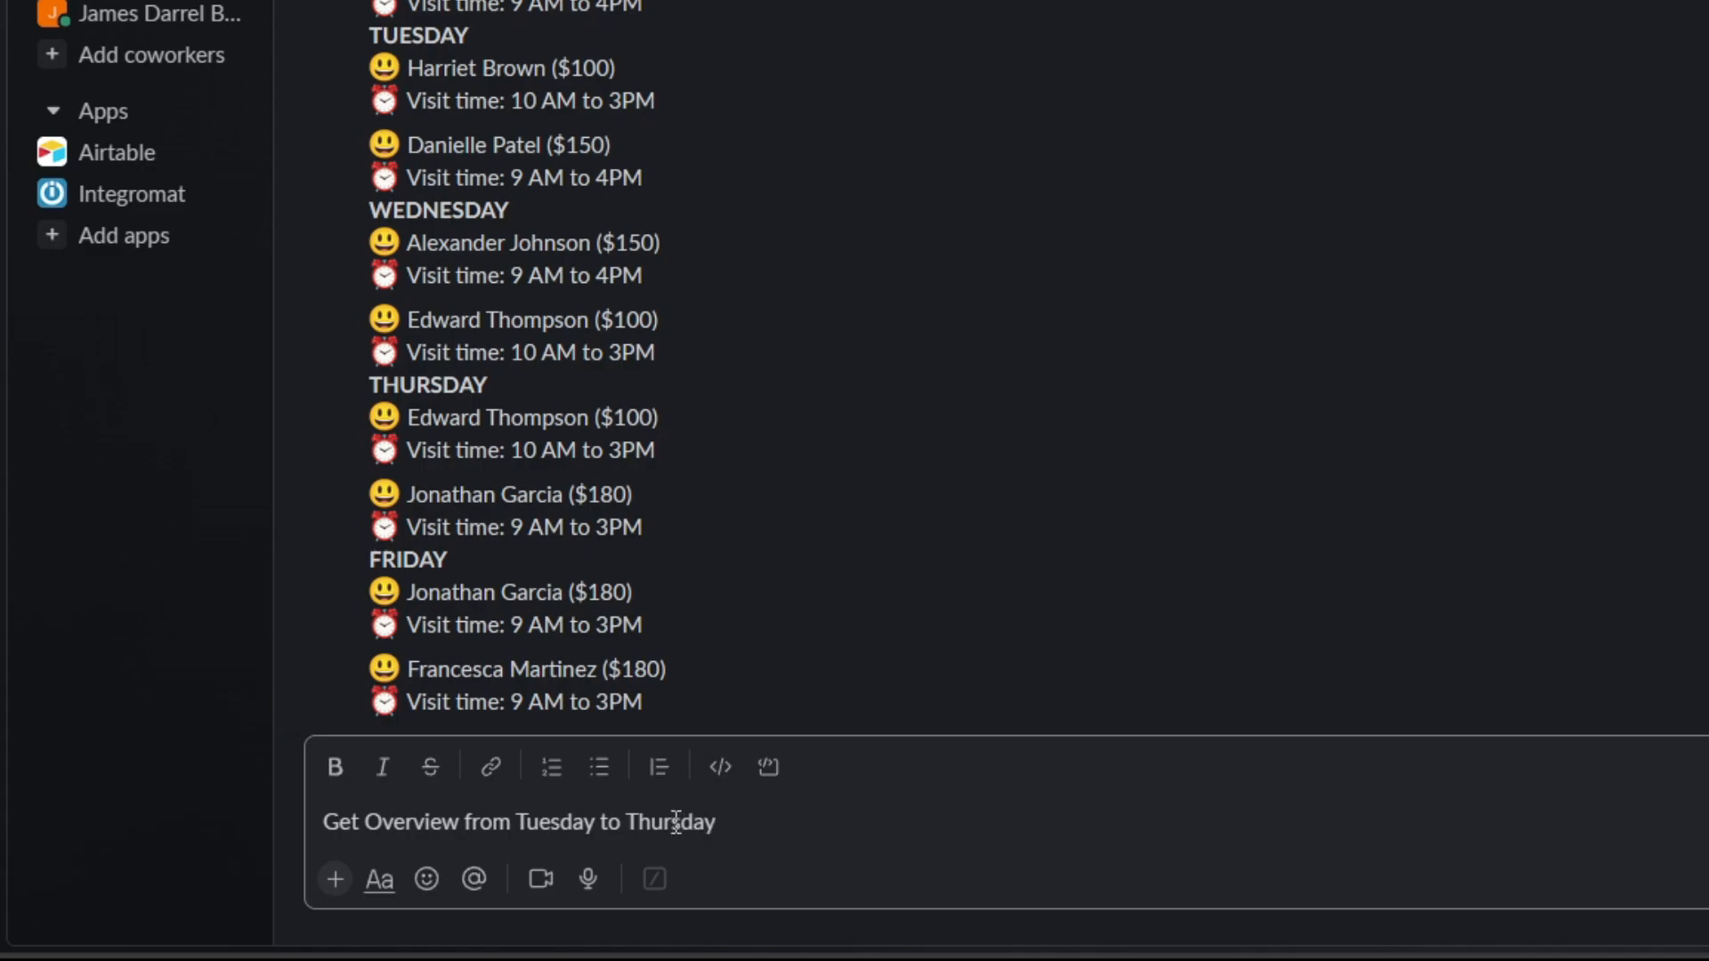
key("Return")
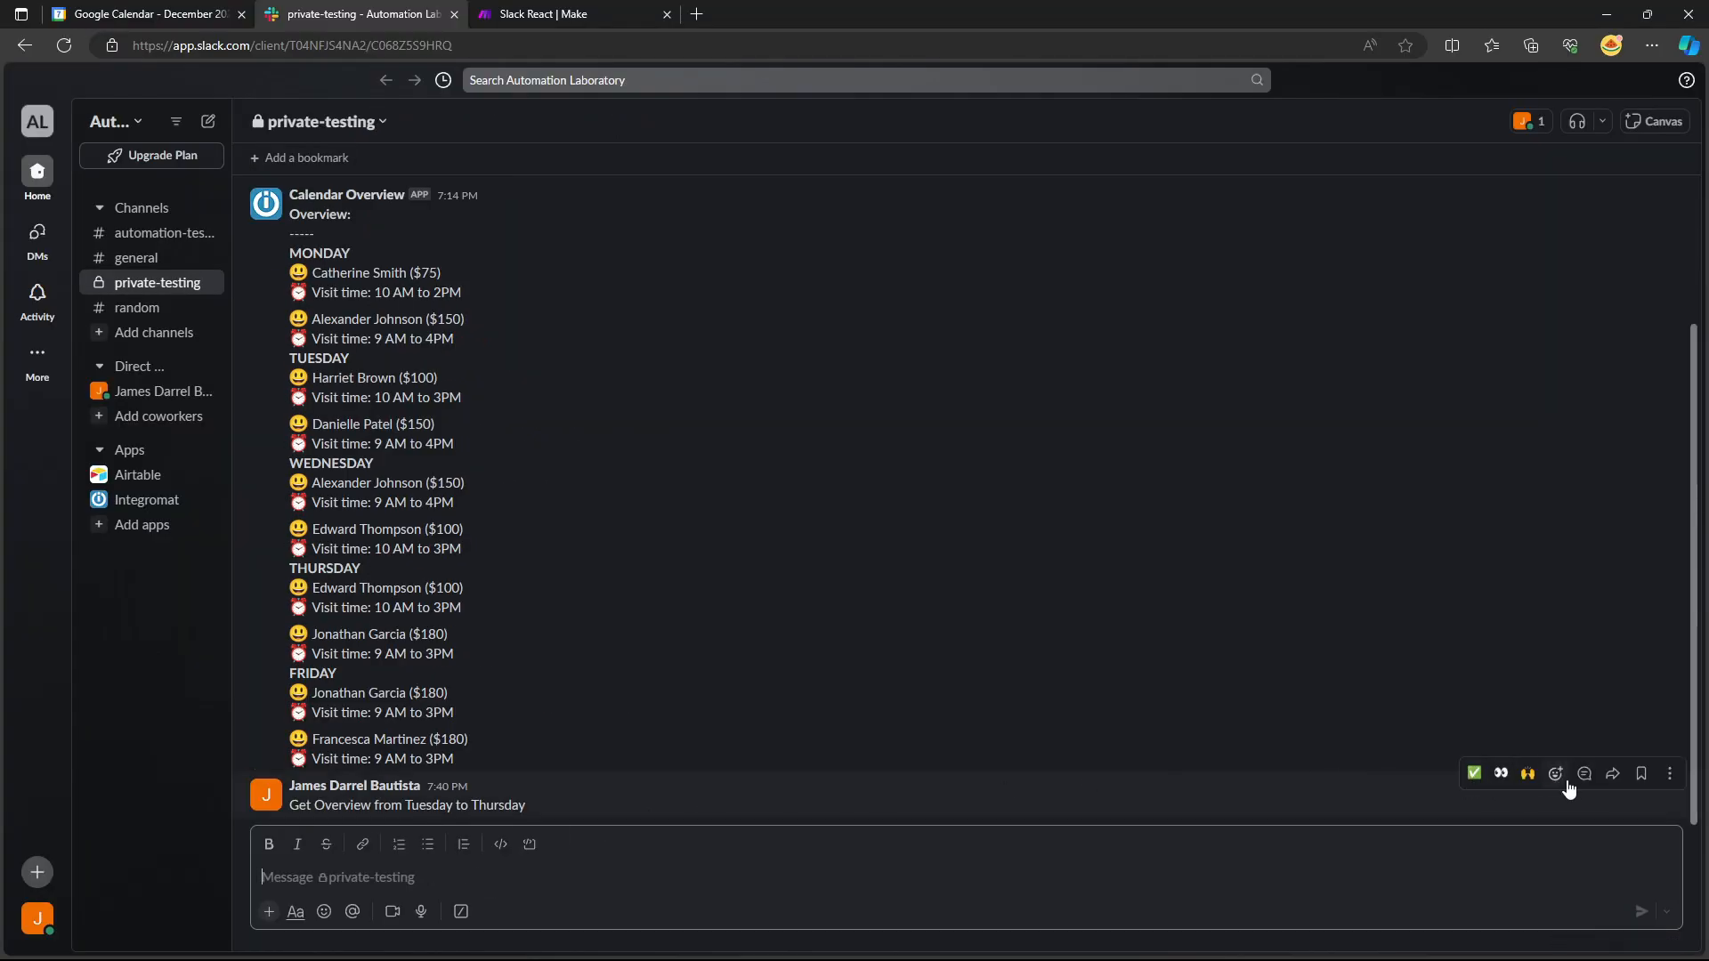
Add a green circle reaction to the newly posted Tuesday-to-Thursday overview request.
left_click(1556, 787)
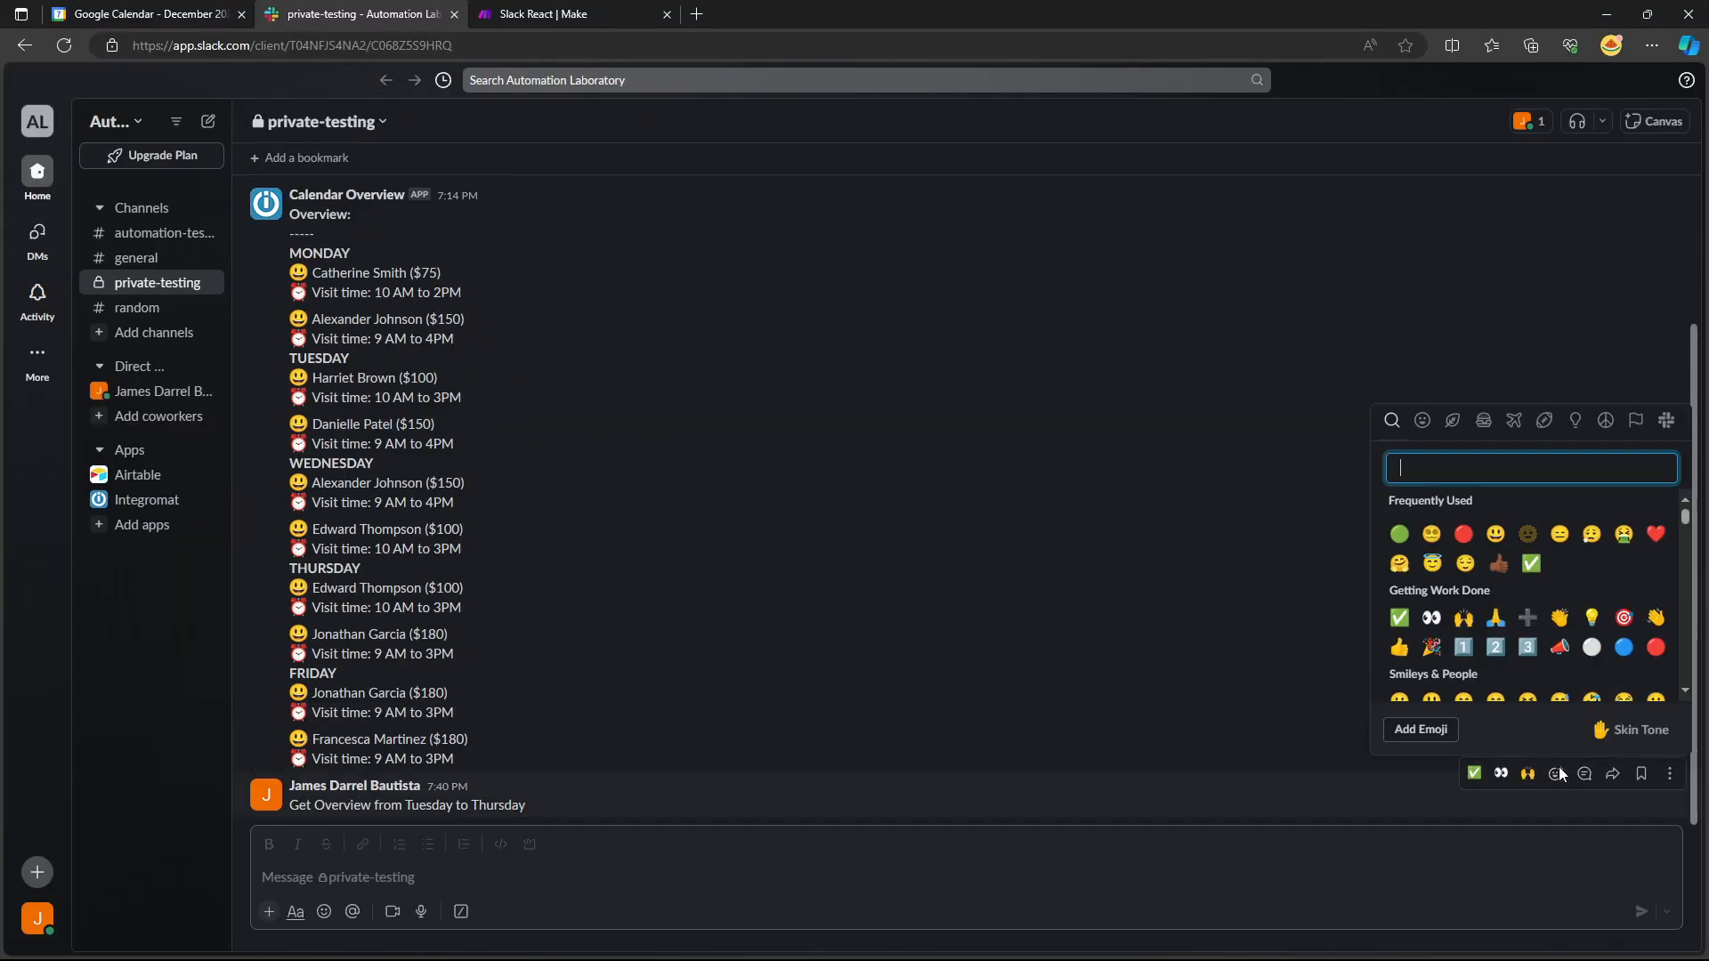
left_click(1400, 534)
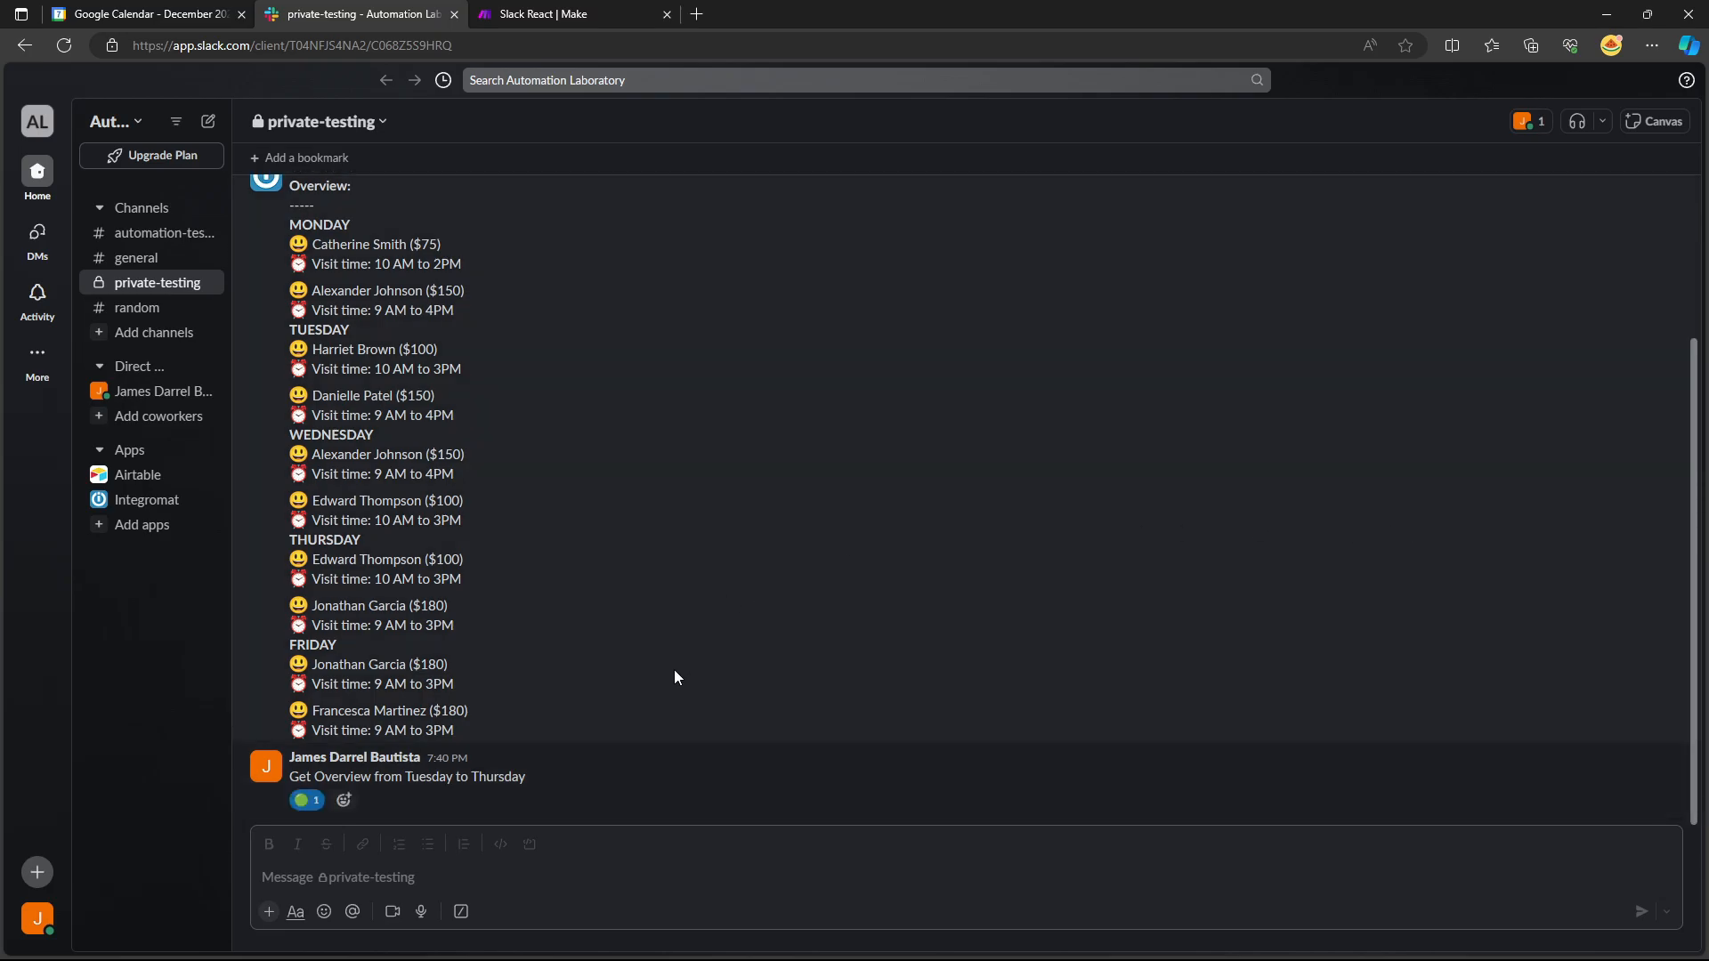
Review the Calendar Overview reply to the Tuesday-to-Thursday request, and return to the Slack React scenario in Make.
left_click_drag(286, 518, 496, 797)
left_click(500, 800)
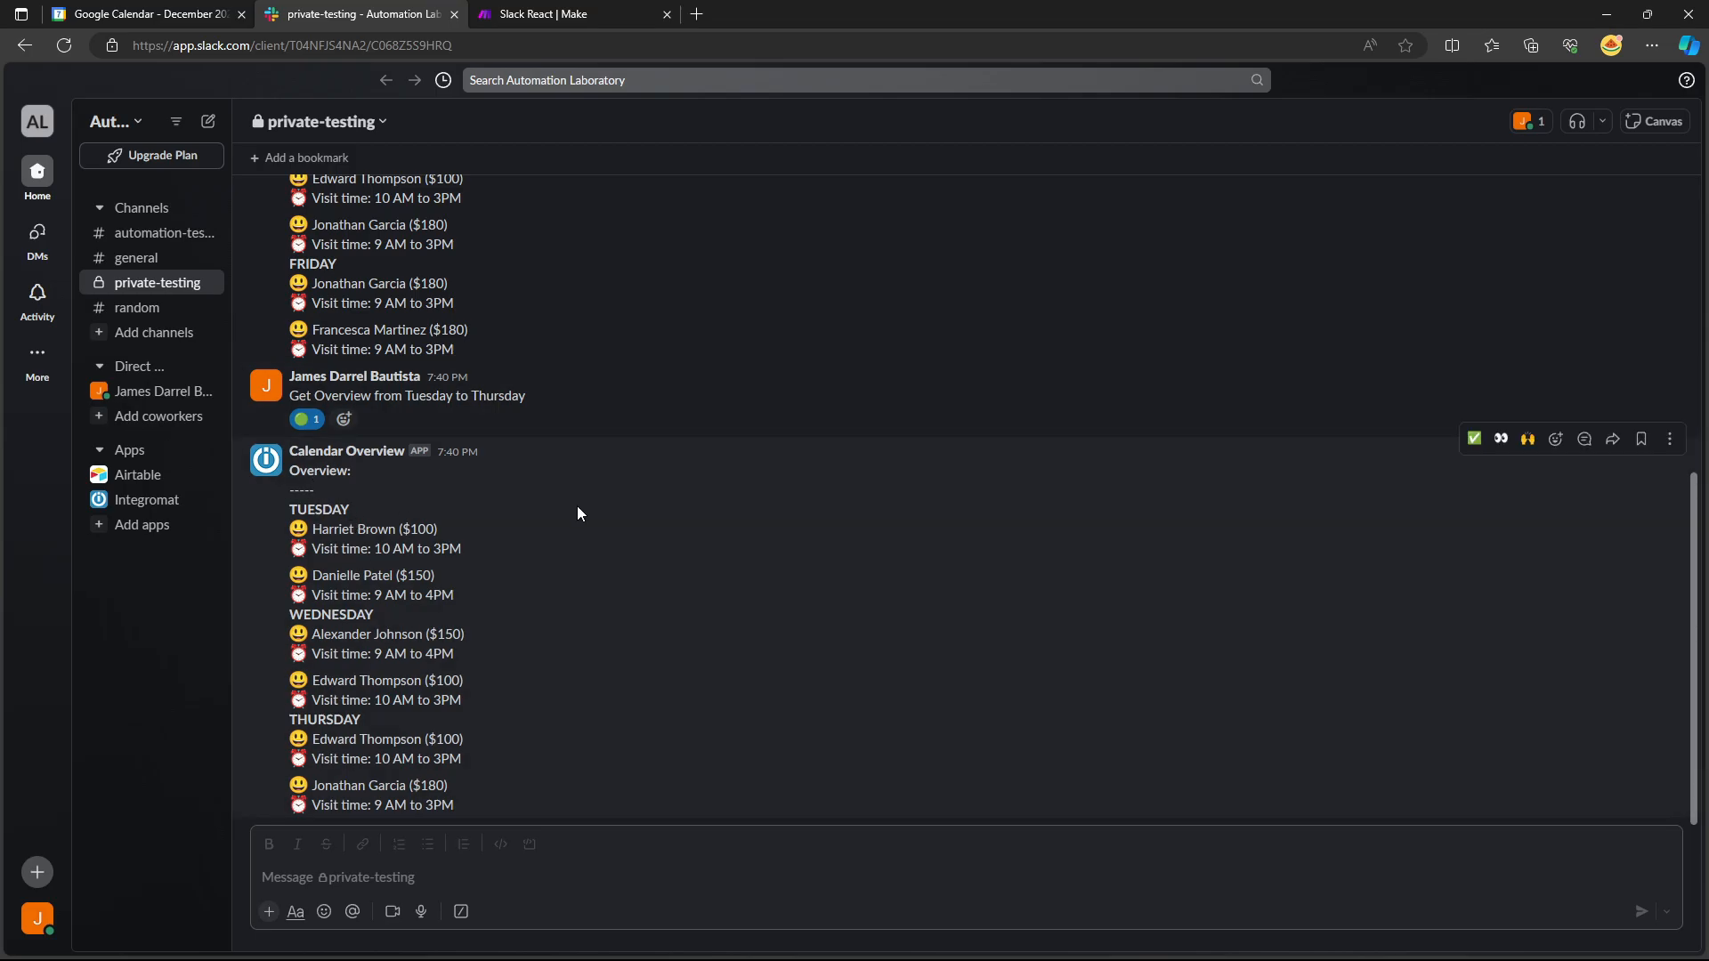
scroll(542, 611, "up", 1)
scroll(579, 561, "down", 1)
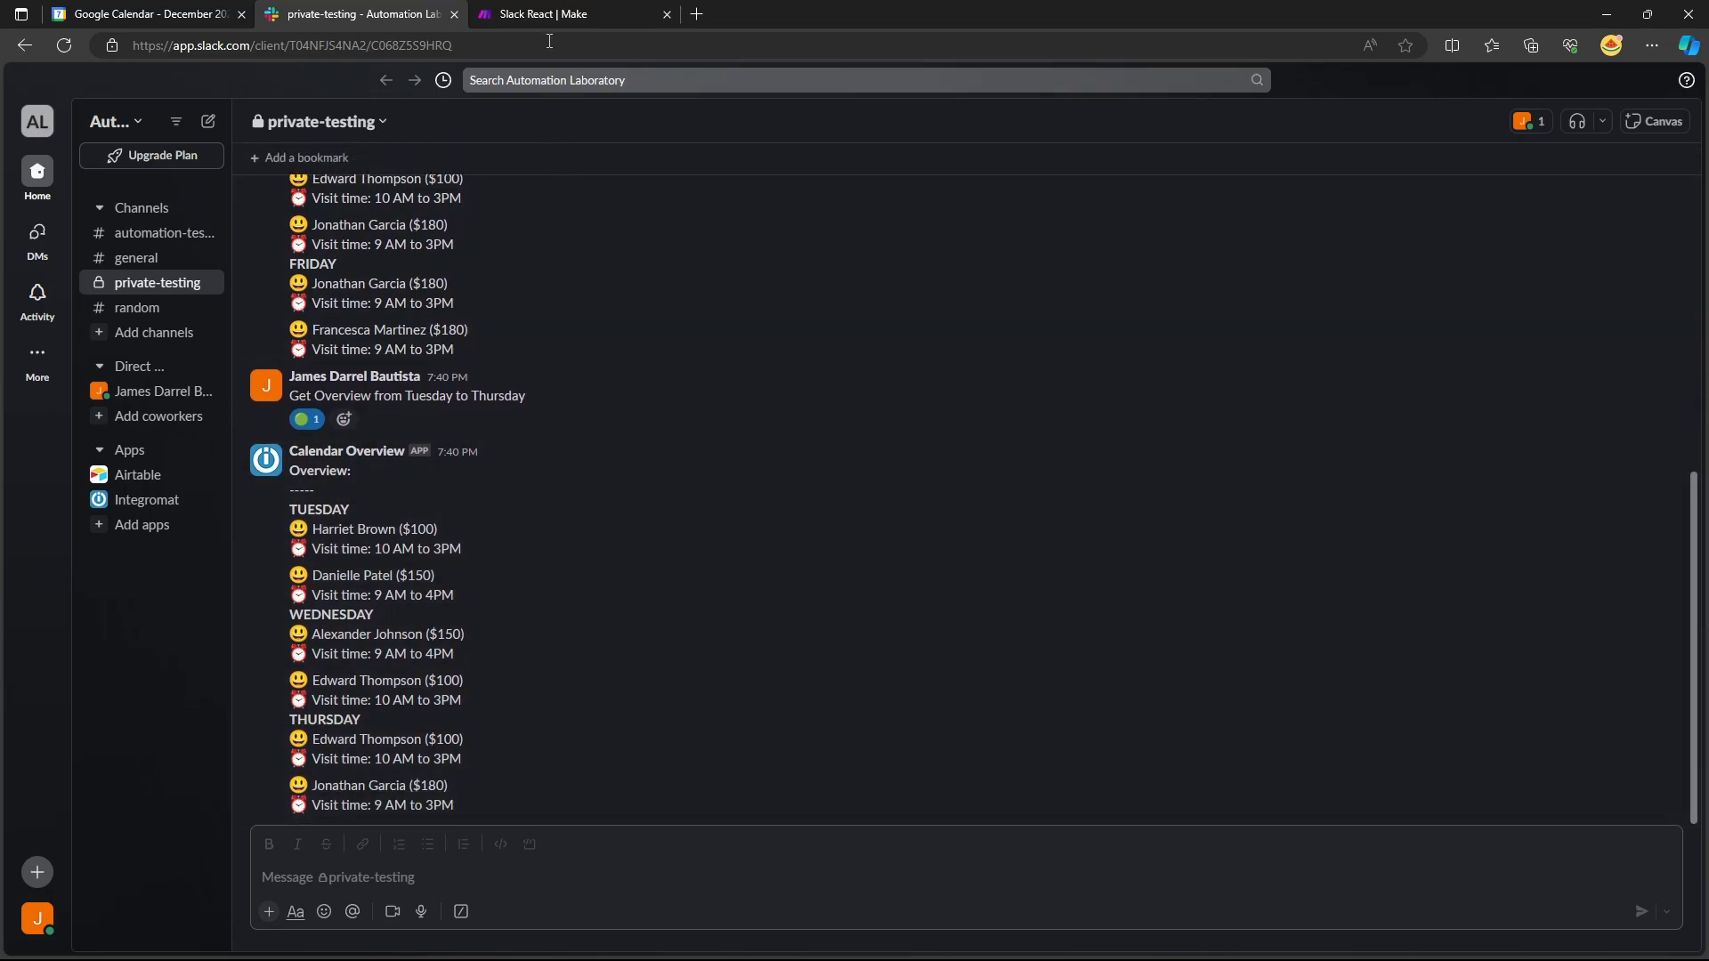
left_click(545, 14)
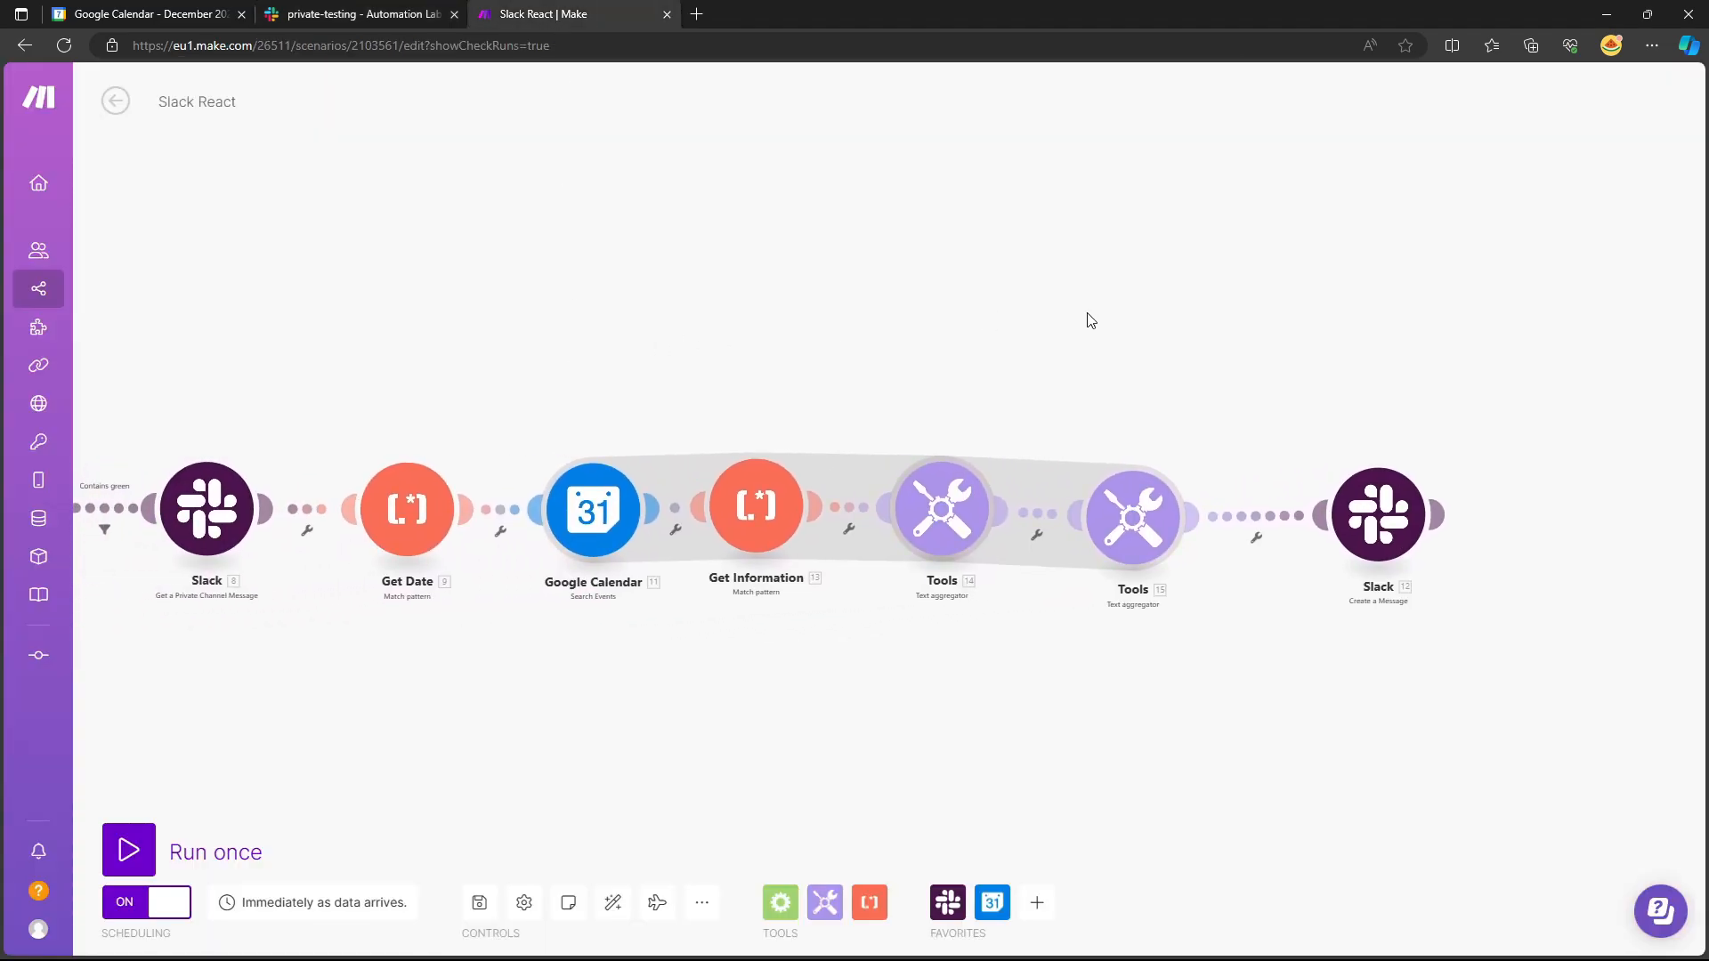